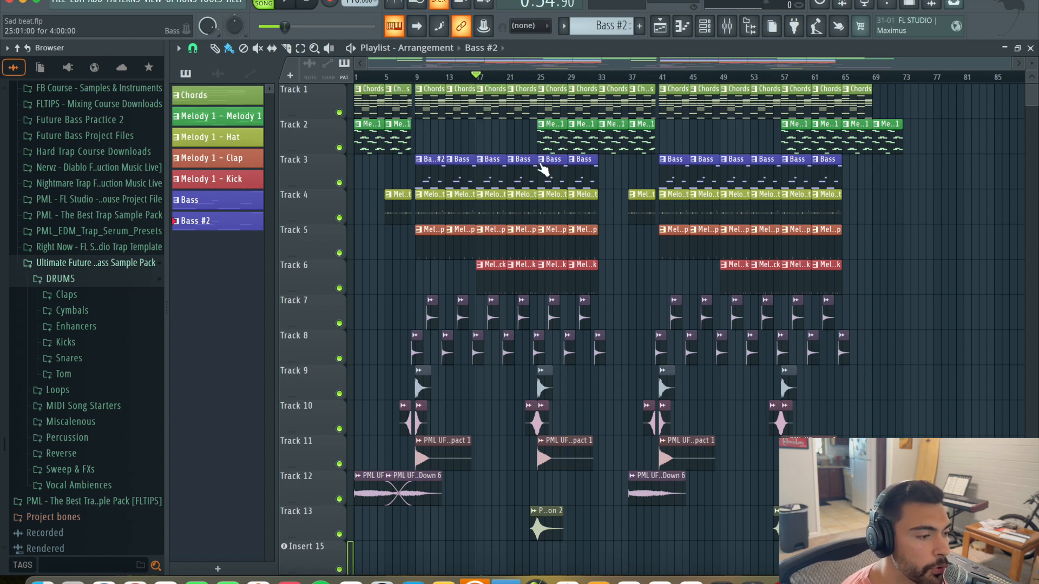
- Play the arrangement from bar 21 to hear the full section, and stop playback near bar 33
click(507, 75)
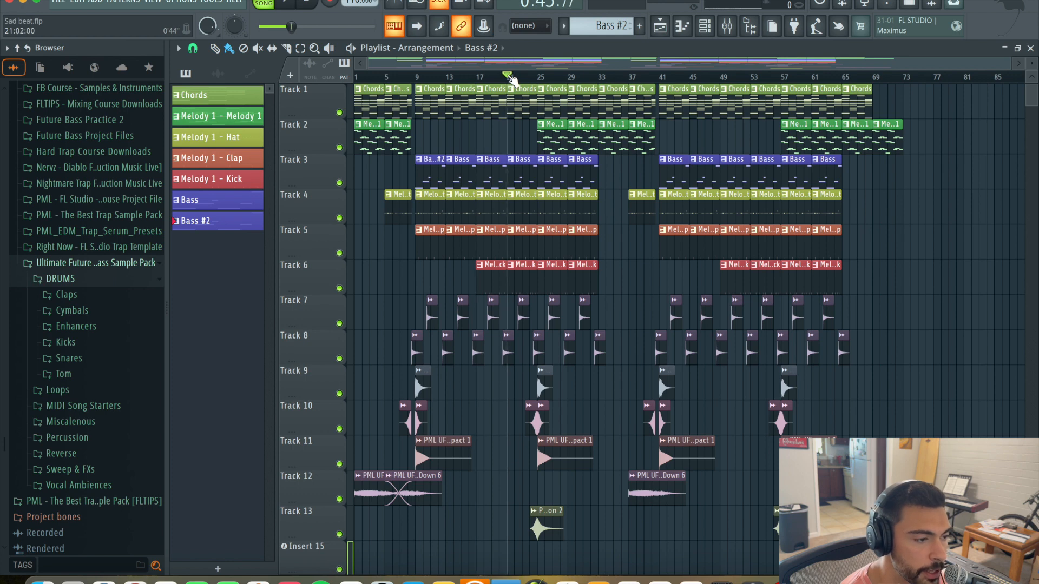
key(space)
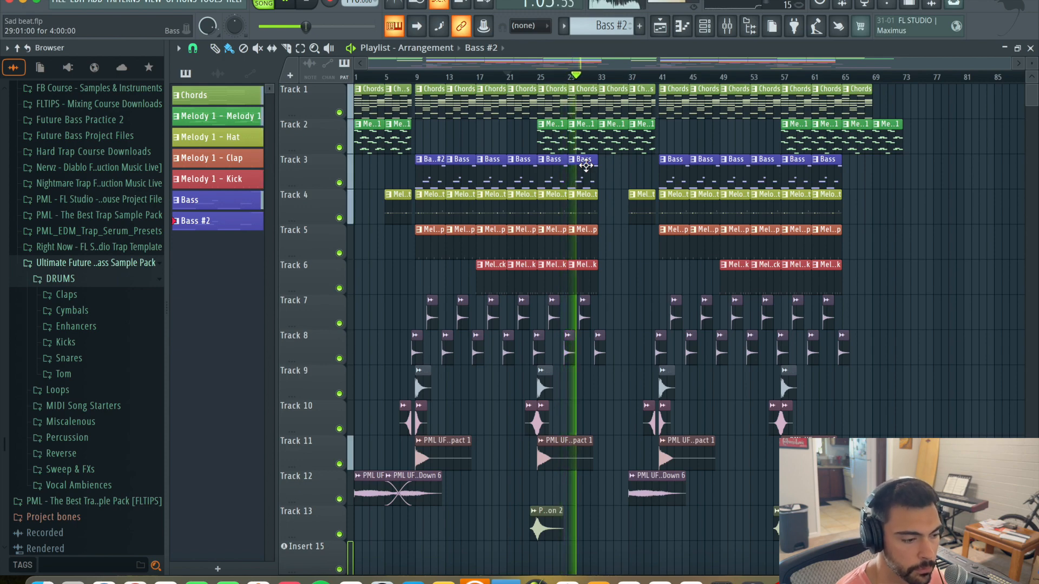
scroll(379, 217, down, 6)
scroll(380, 217, up, 6)
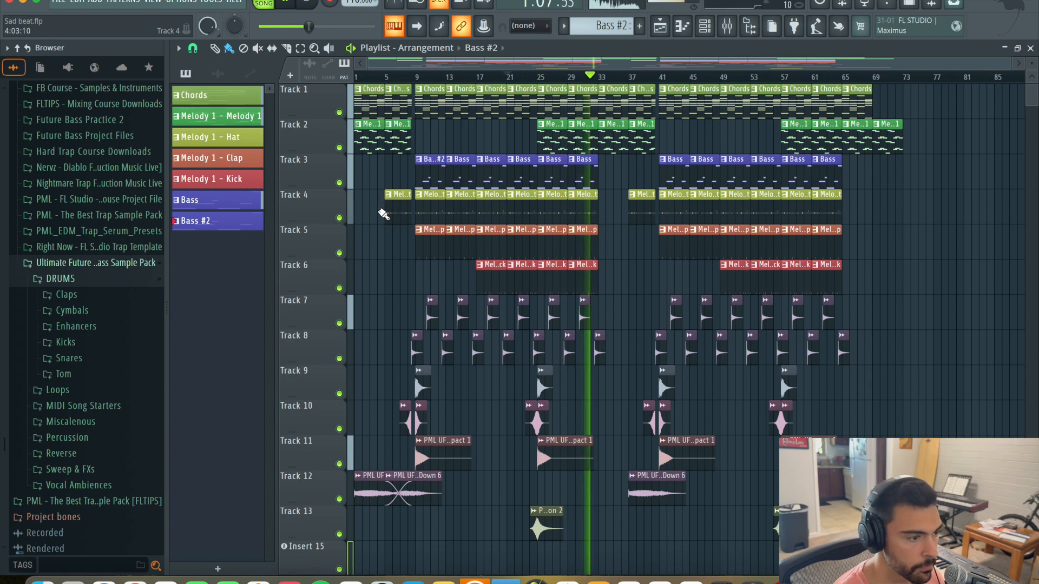
scroll(378, 255, up, 1)
scroll(380, 255, up, 1)
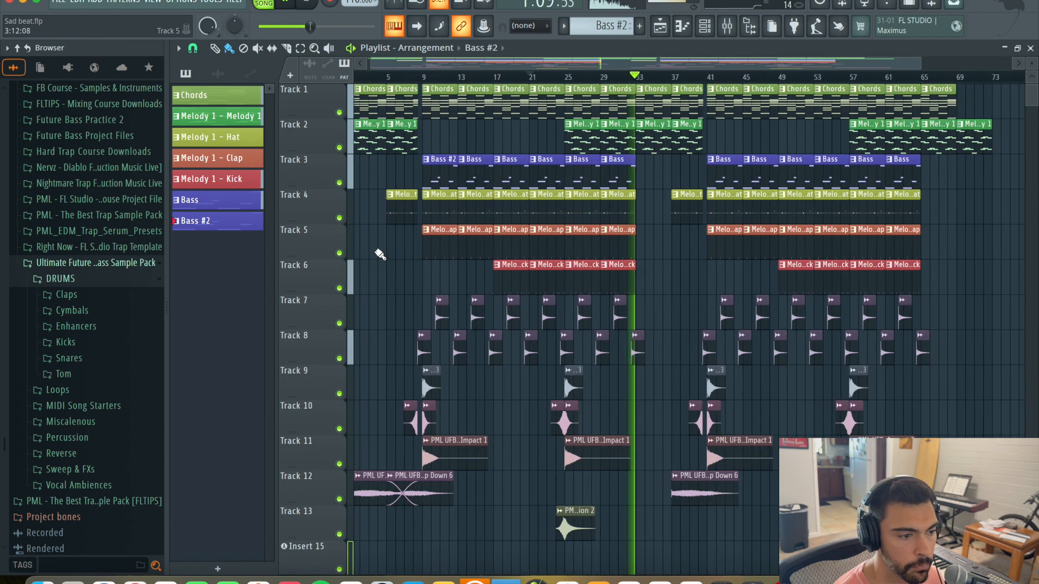
key(space)
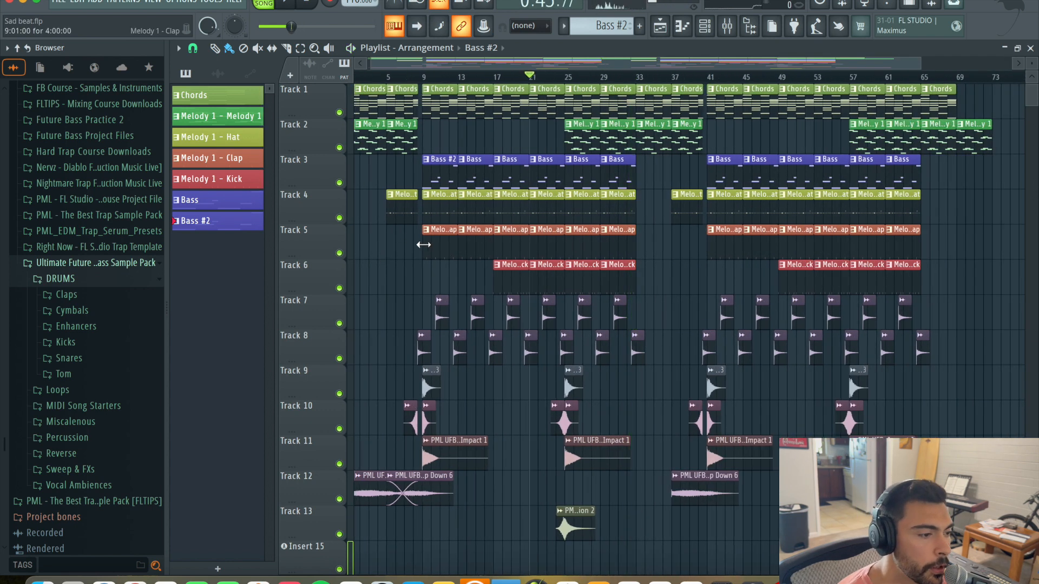
- Open the Chords pattern in the piano roll and examine the notes of its four-bar progression
double_click(546, 111)
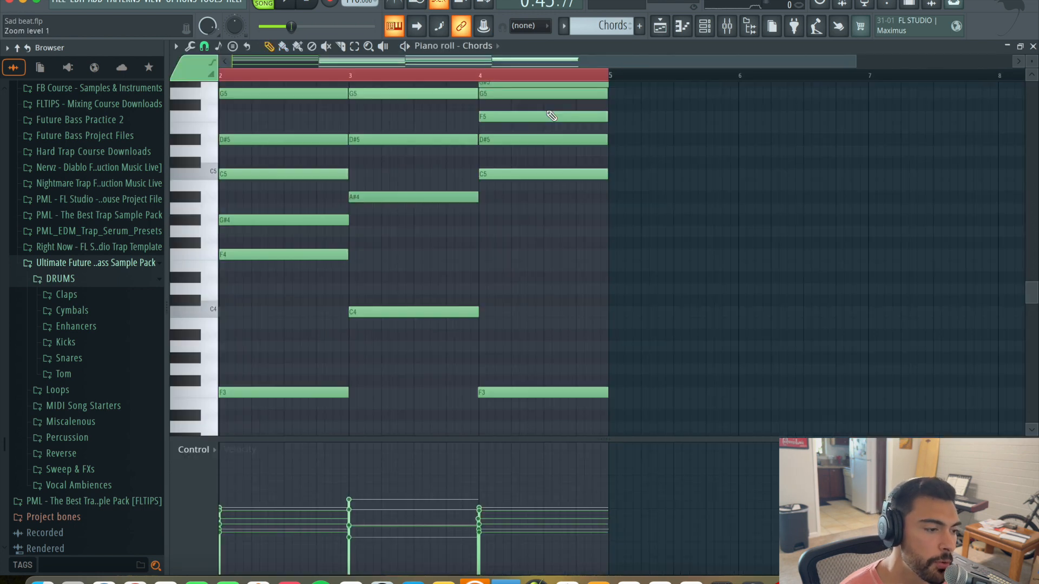
scroll(297, 222, up, 5)
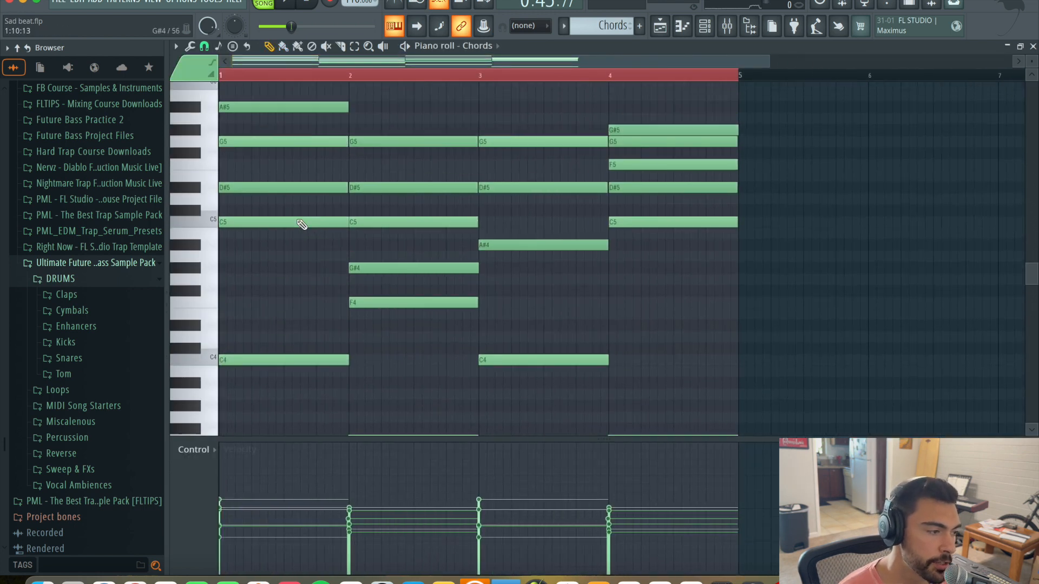
scroll(305, 223, down, 3)
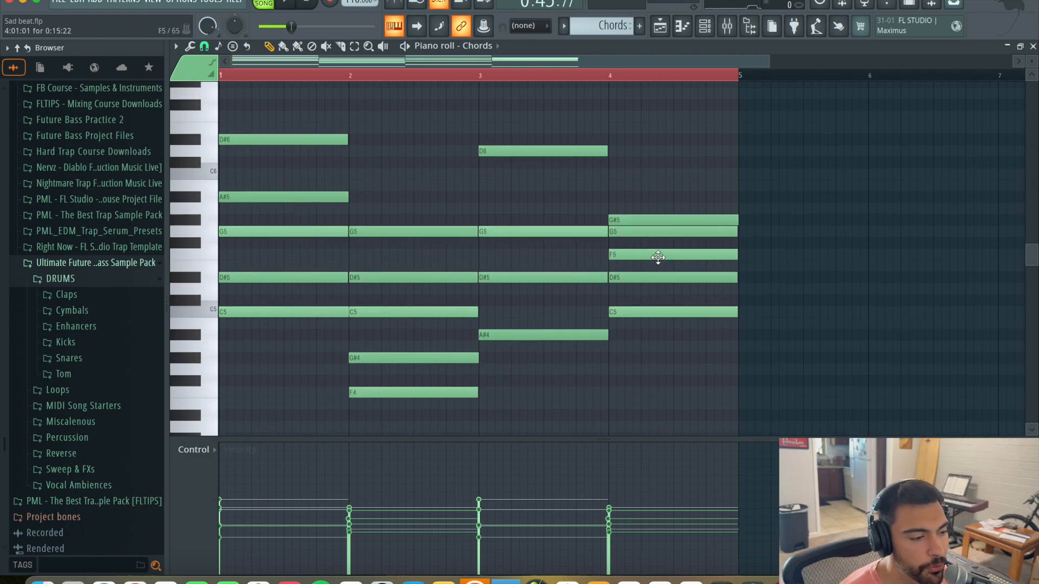
scroll(395, 173, down, 6)
scroll(427, 239, up, 8)
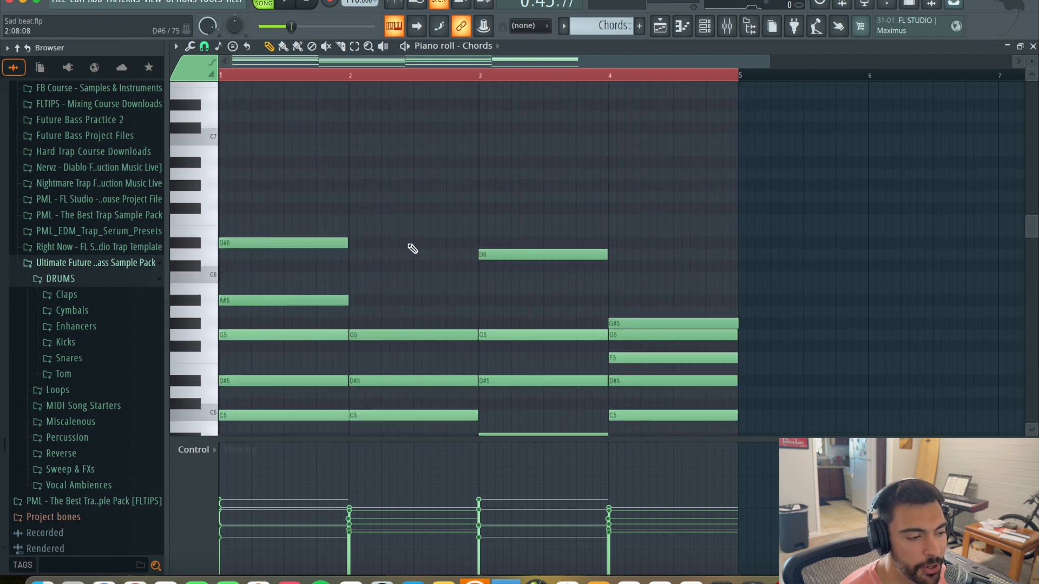
scroll(385, 268, down, 1)
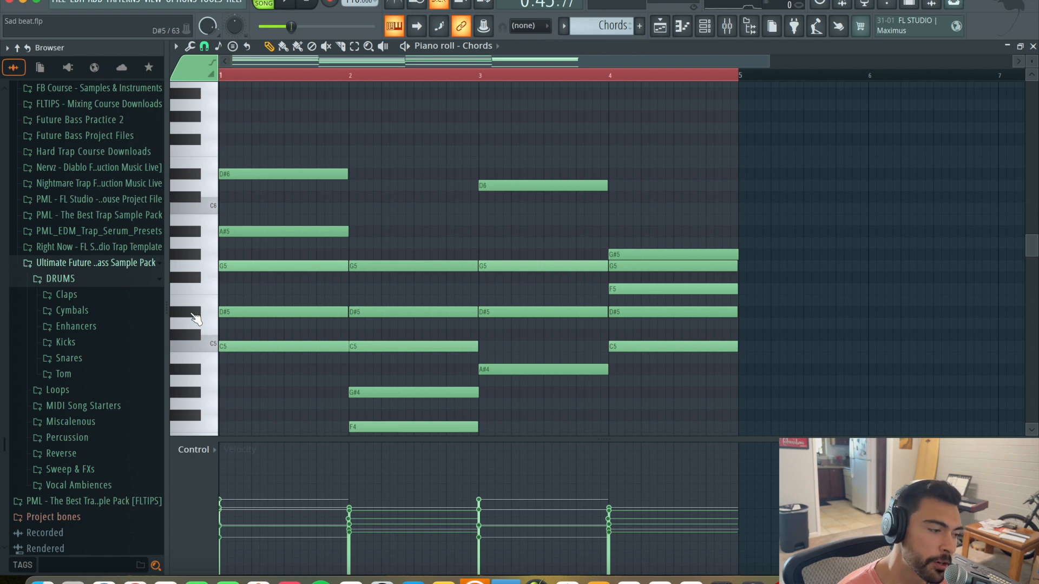
- Audition the C5, D#5, G5 and A#5 pitches of the first chord on the piano roll keyboard
click(213, 346)
click(213, 271)
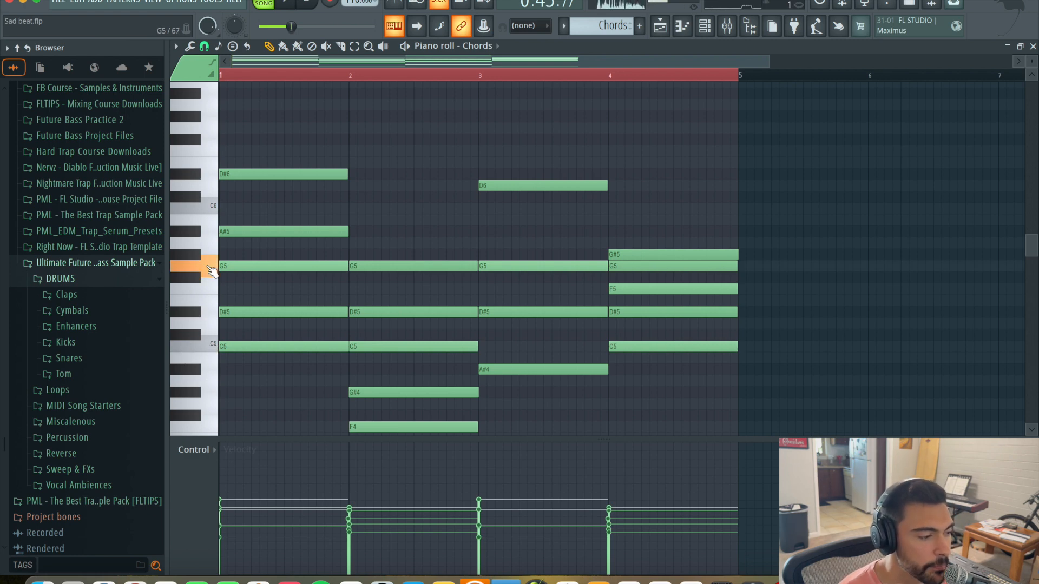
click(210, 346)
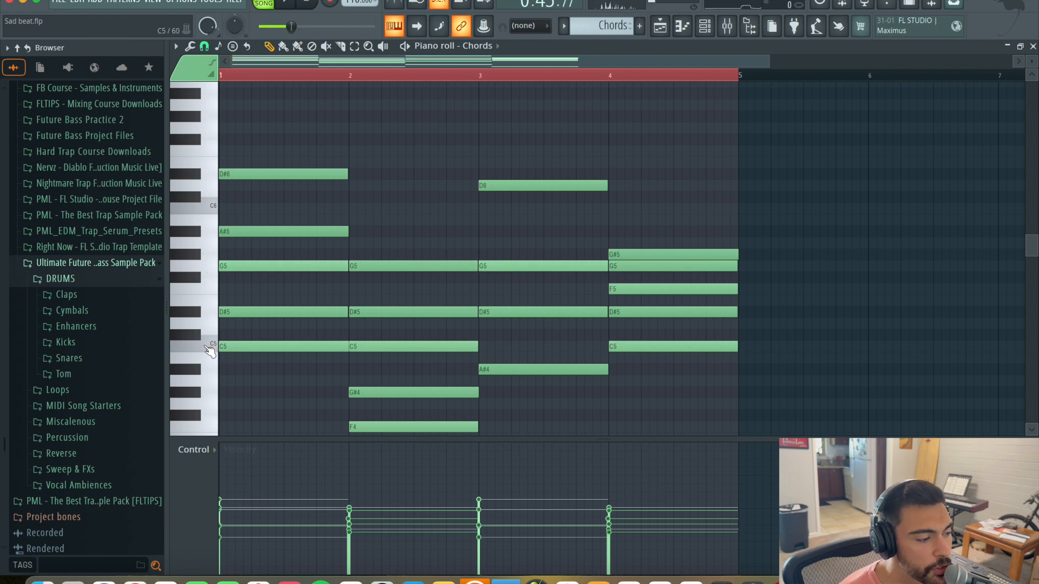
click(183, 315)
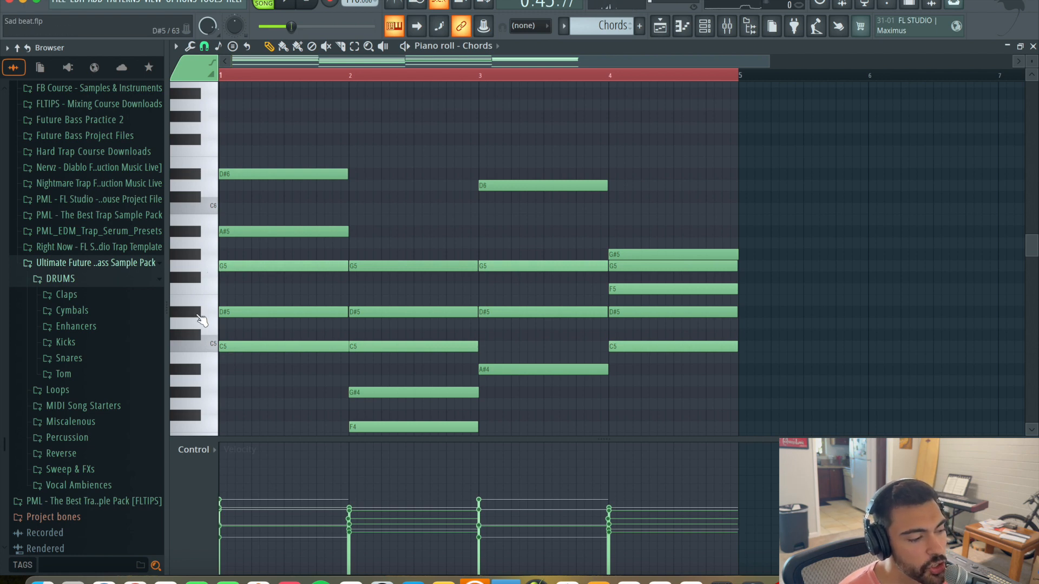
click(211, 271)
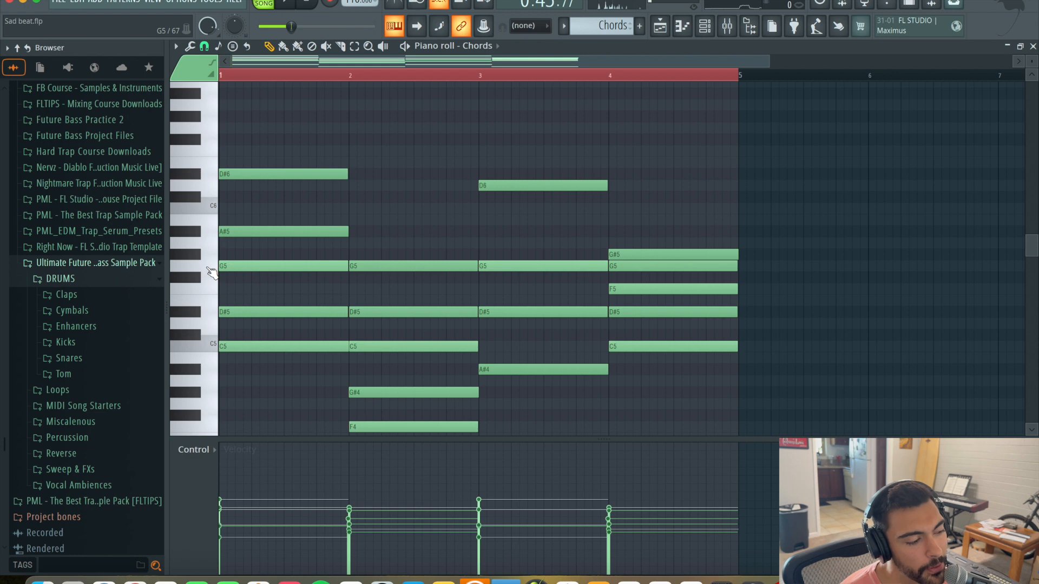
click(190, 233)
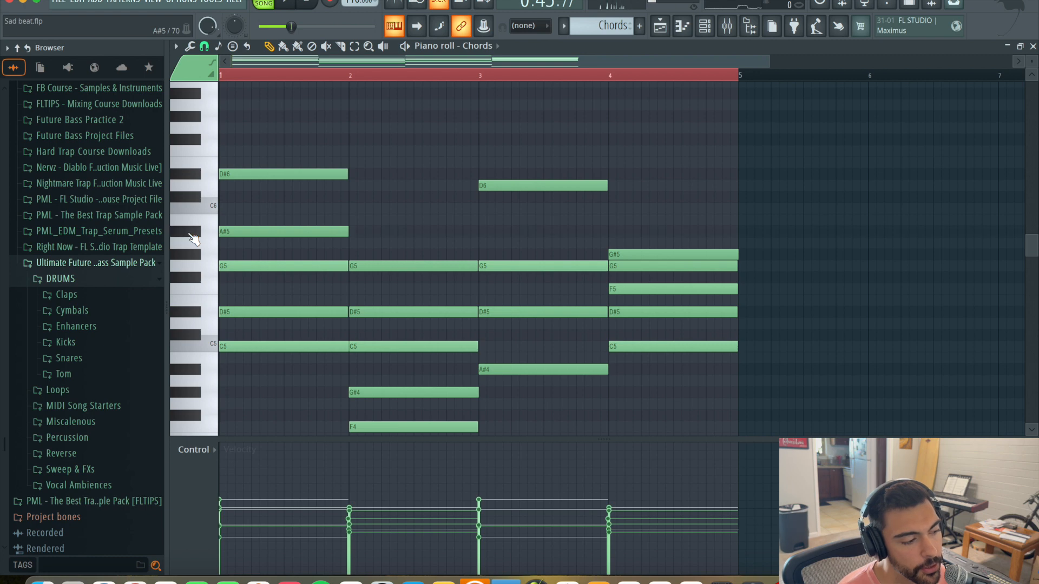
- Review the low root notes of the chords and audition the D#6 top note of the first chord
scroll(297, 257, down, 2)
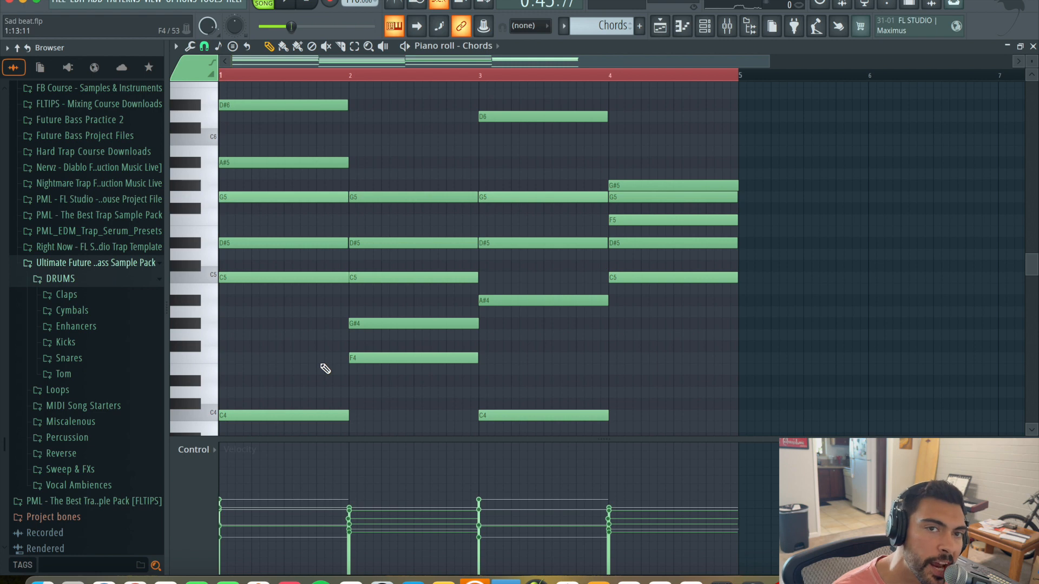
scroll(317, 325, down, 7)
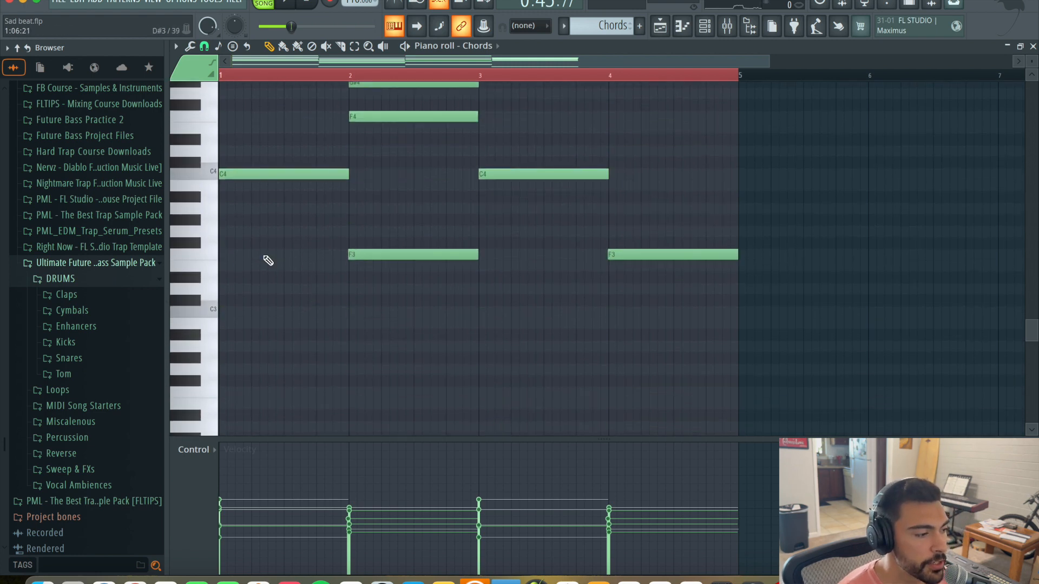
scroll(324, 210, up, 10)
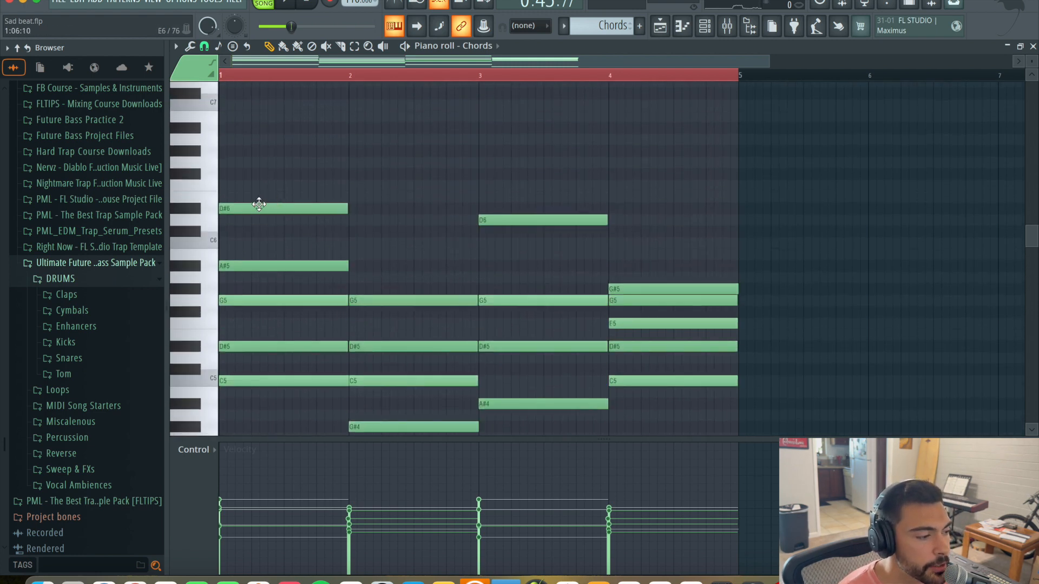
click(195, 213)
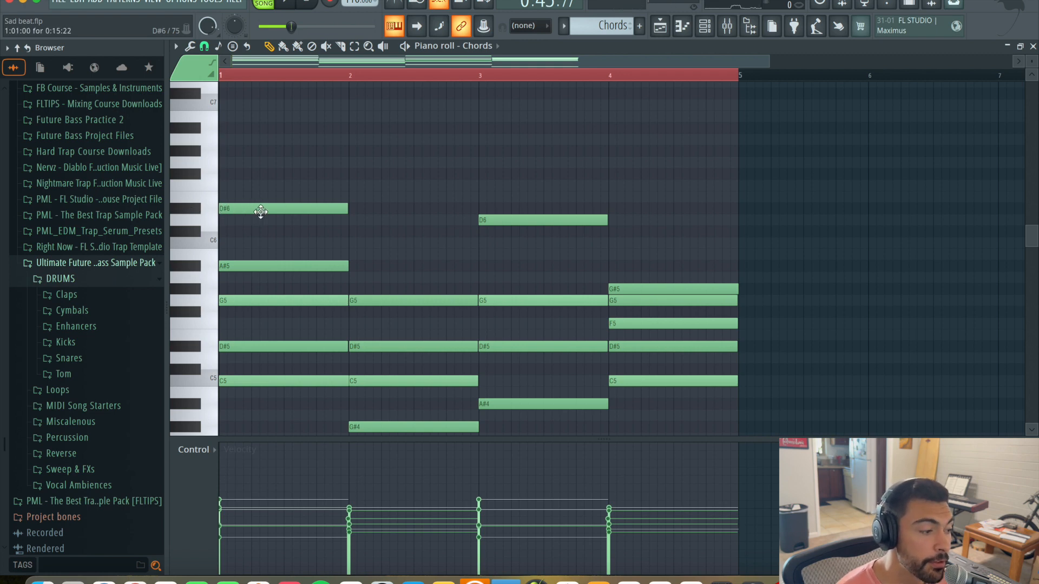
- Audition the bar 1 and bar 2 chords with the Playback tool, and return to the Draw tool
scroll(192, 217, down, 3)
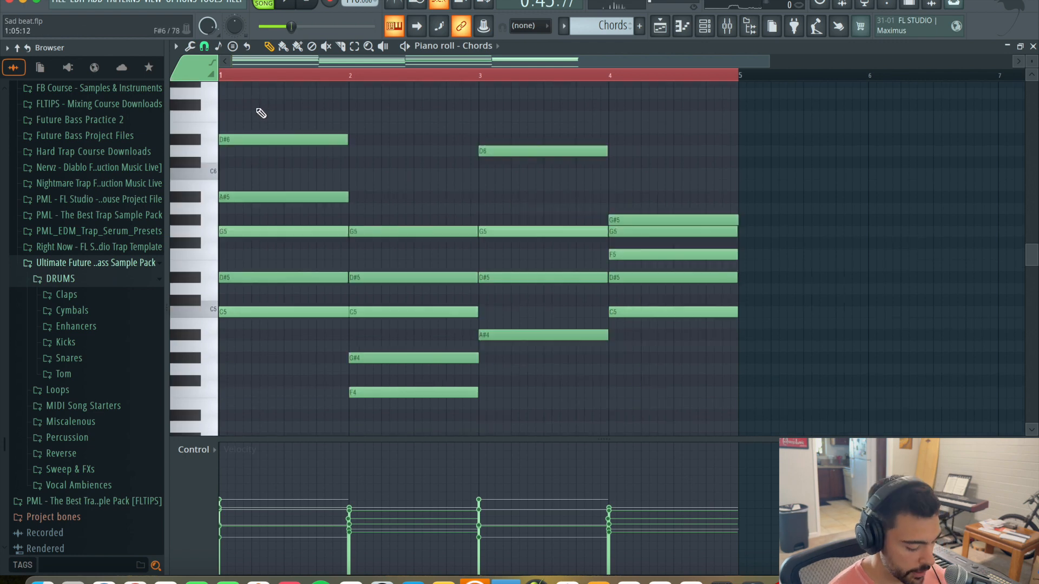
key(y)
drag(259, 104, 260, 103)
key(p)
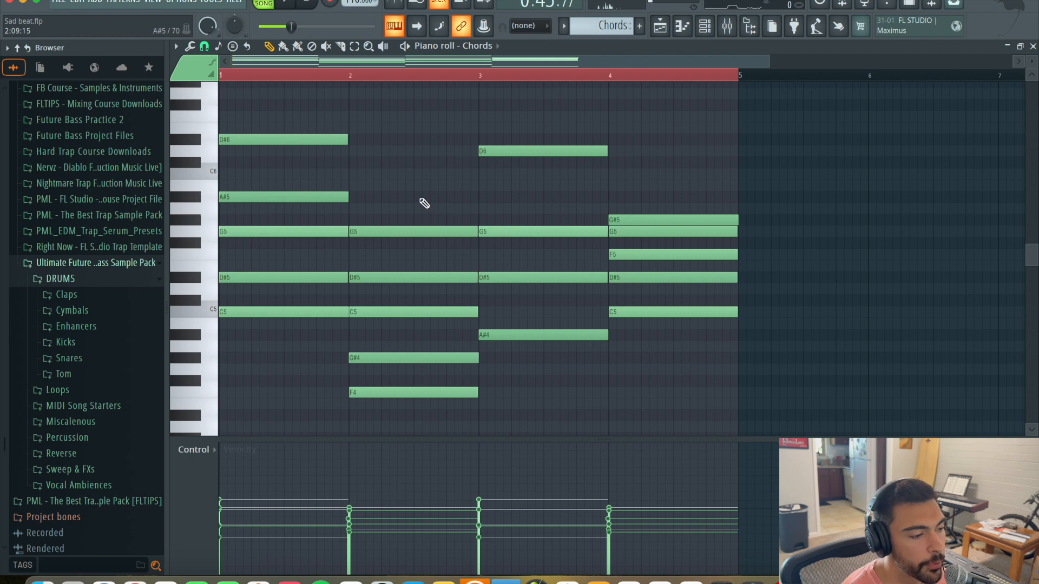
key(y)
drag(405, 179, 405, 179)
key(p)
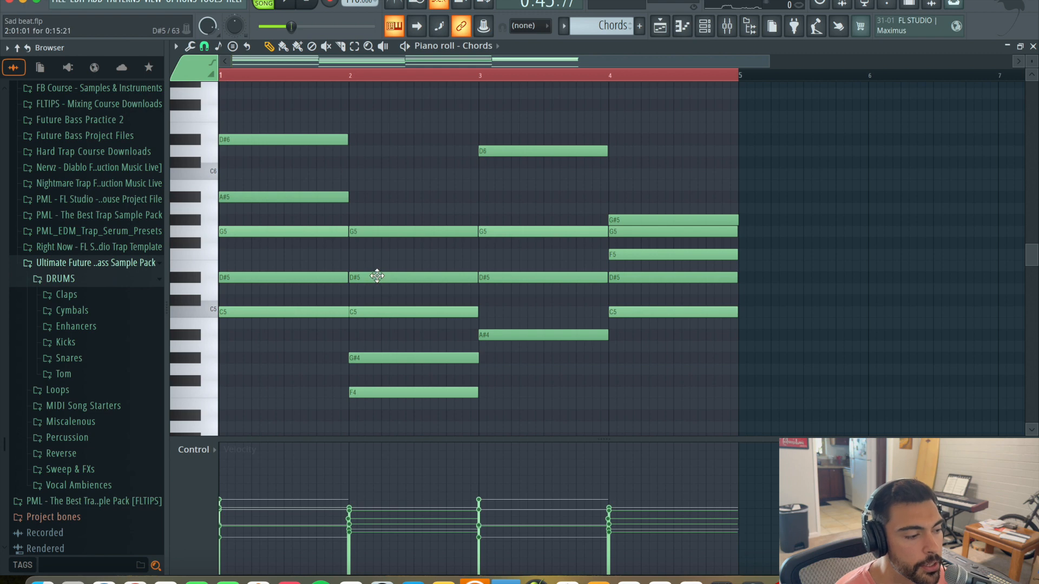
- Review the bar 2 chord and inspect the note properties of its G5 note
scroll(378, 278, down, 3)
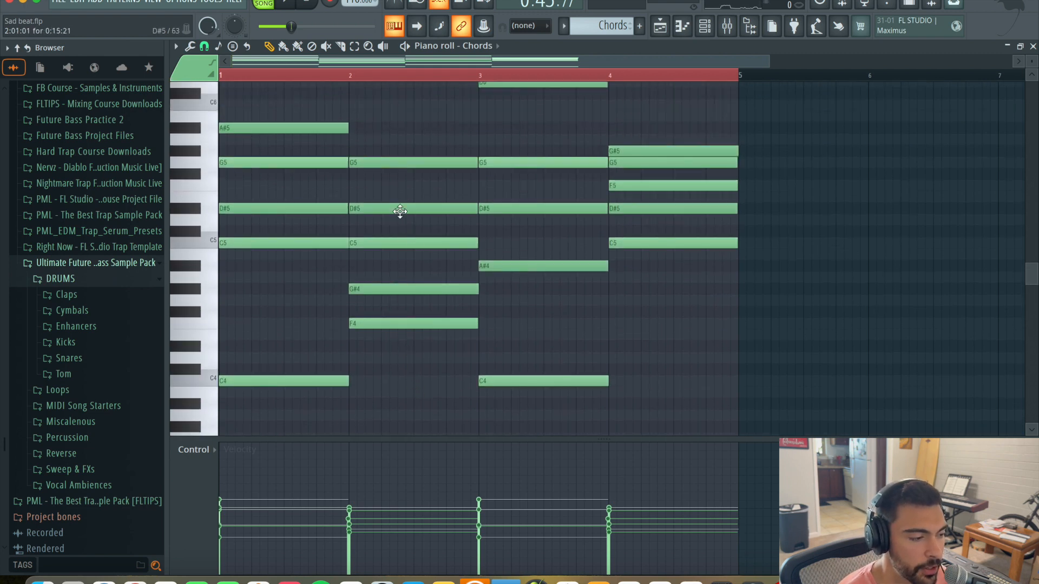
scroll(415, 309, up, 4)
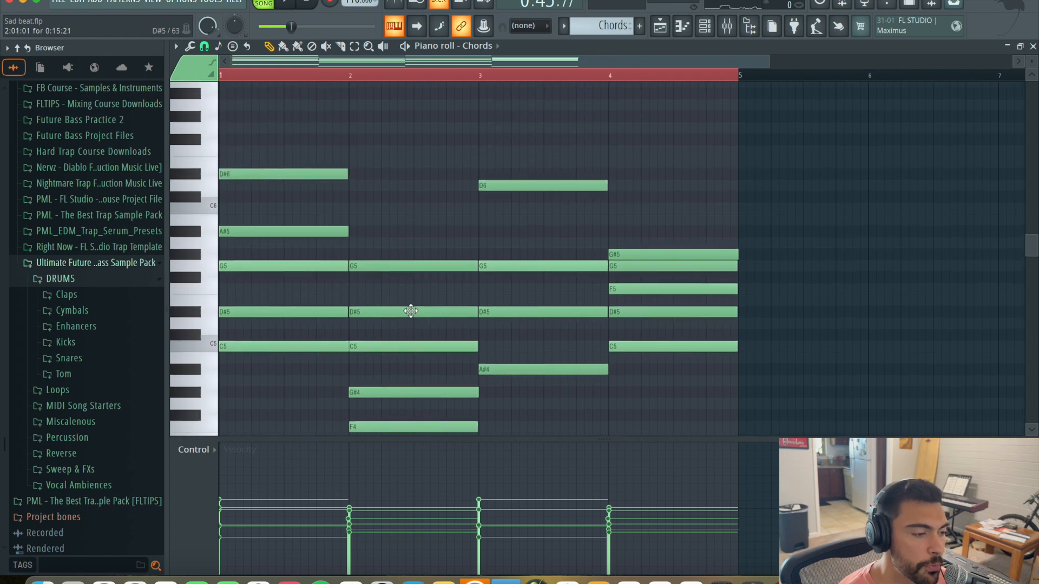
scroll(413, 320, down, 3)
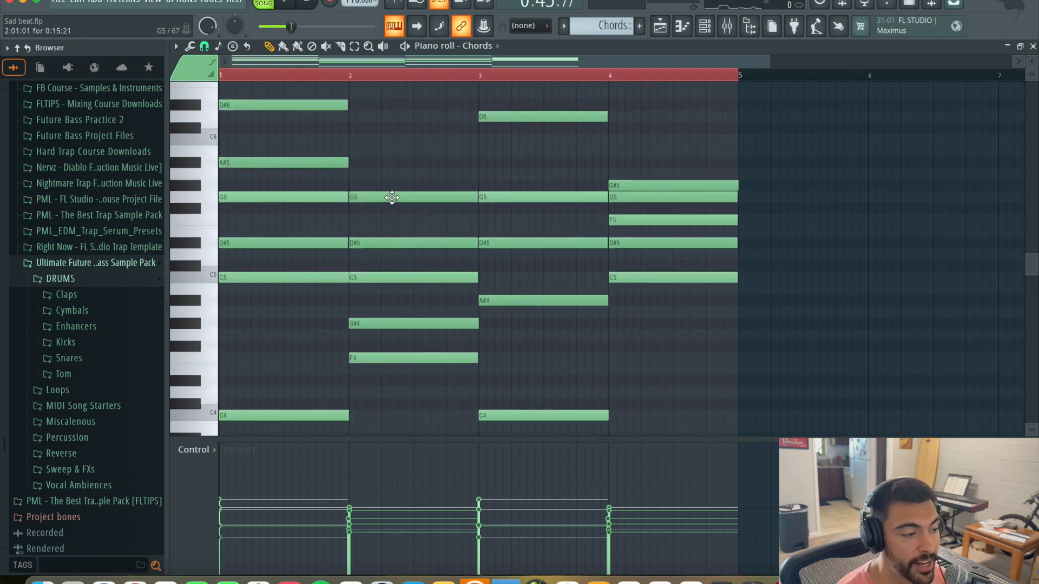
double_click(393, 198)
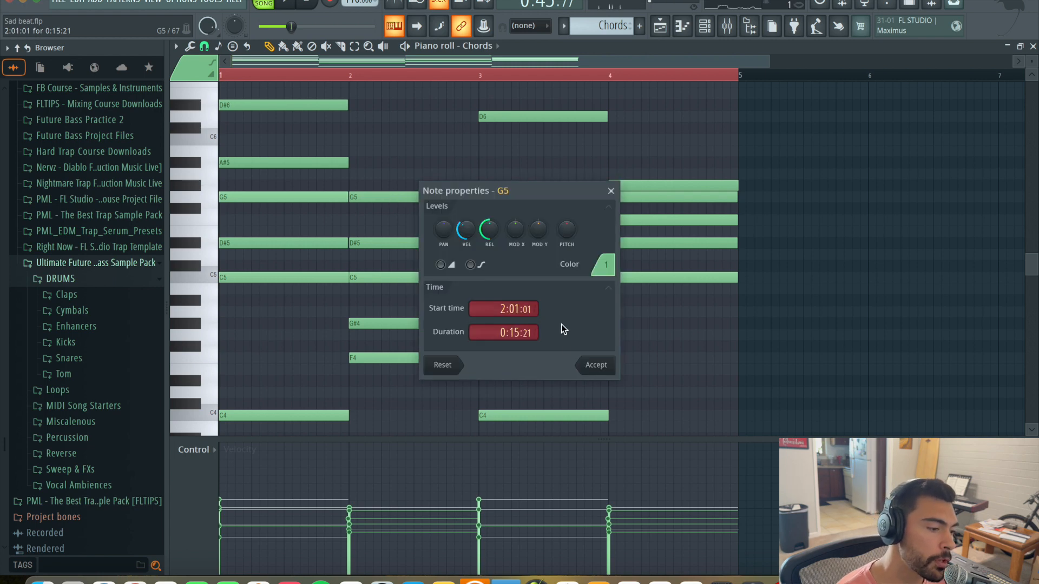
click(611, 190)
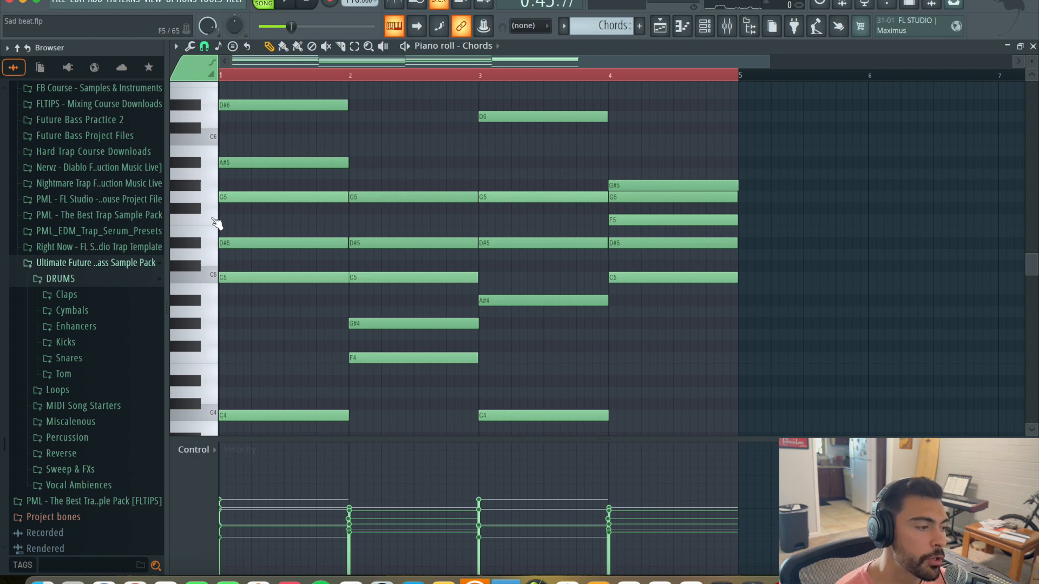
- Audition the F5 pitch and try an F5 note at the start of bar 2, moved up to G5
click(215, 219)
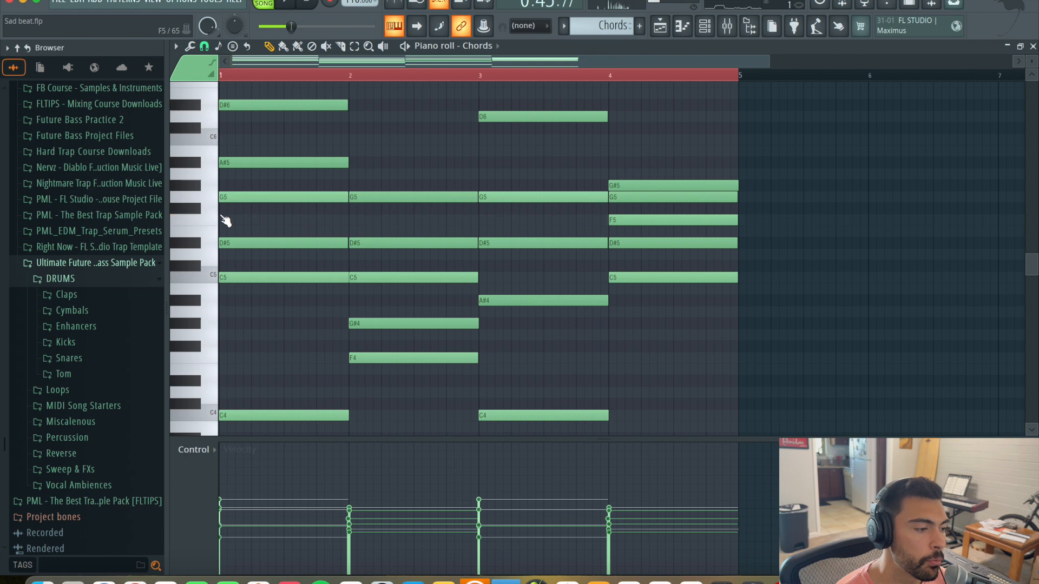
click(370, 220)
drag(372, 221, 370, 221)
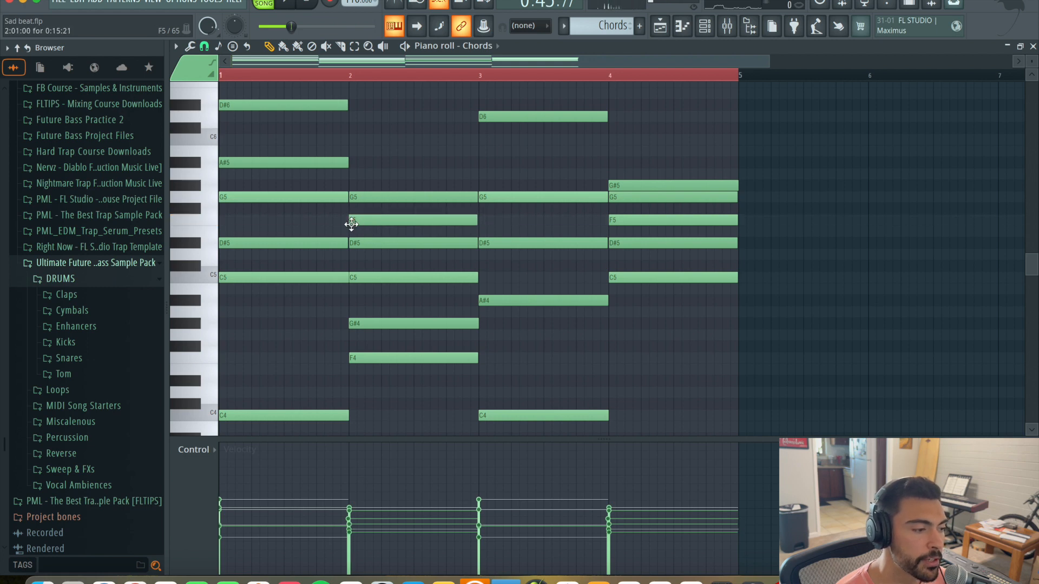
drag(370, 221, 367, 201)
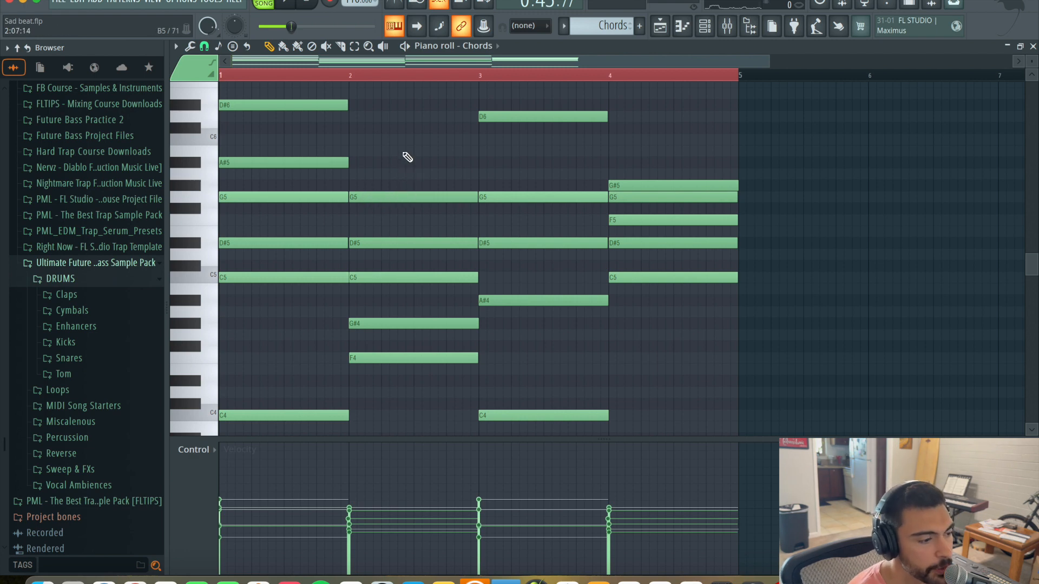
- Audition the bar 2 and bar 1 chords for comparison with the Playback tool and review their voicings
key(y)
drag(408, 158, 401, 158)
drag(326, 131, 401, 144)
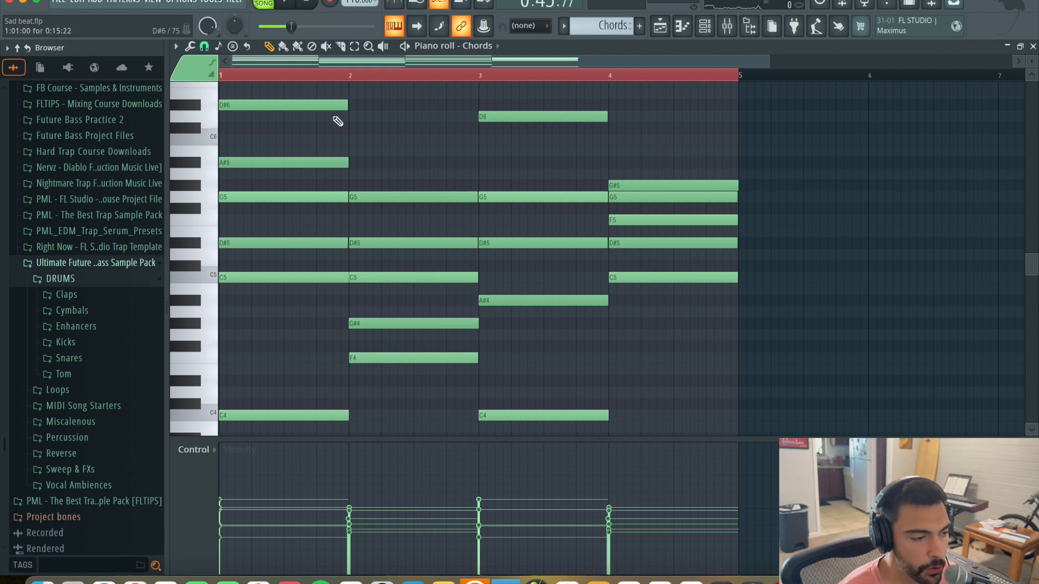
scroll(562, 174, down, 2)
scroll(550, 286, down, 4)
scroll(567, 300, up, 4)
scroll(559, 294, up, 1)
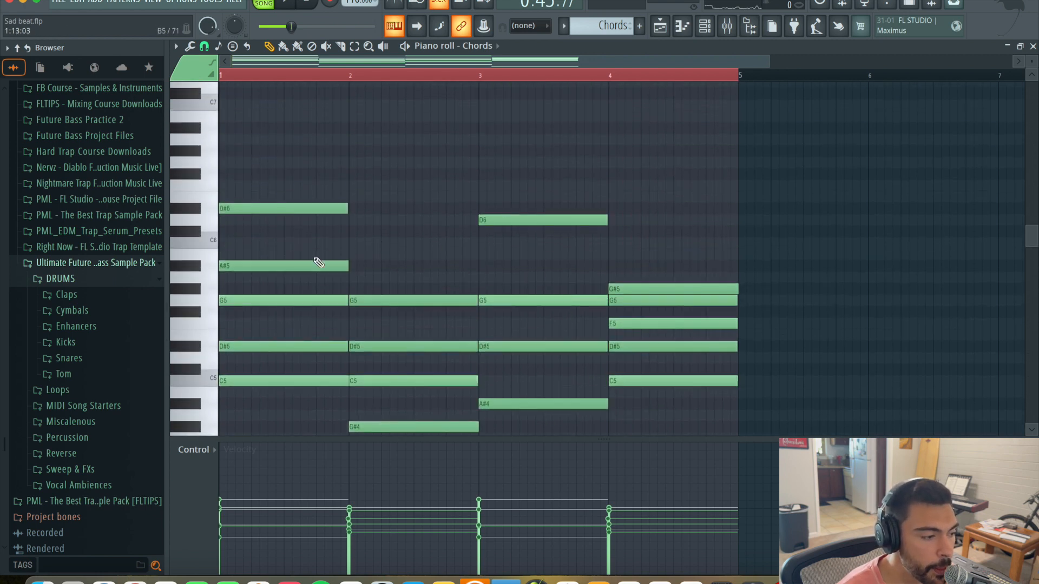
- Select the A#5 note in bar 1, transpose it down an octave, and transpose it back up
scroll(284, 267, down, 3)
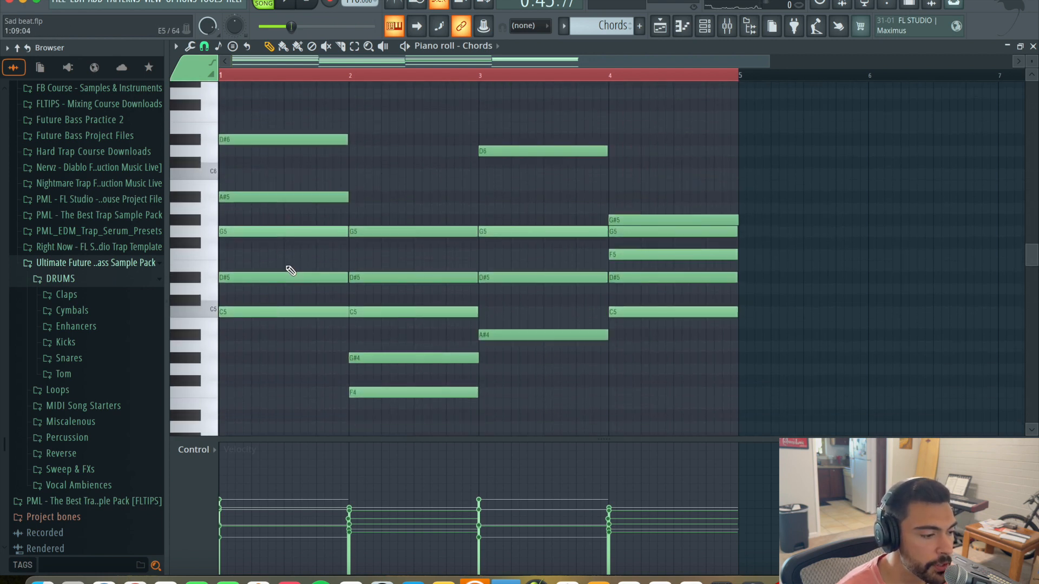
click(301, 196)
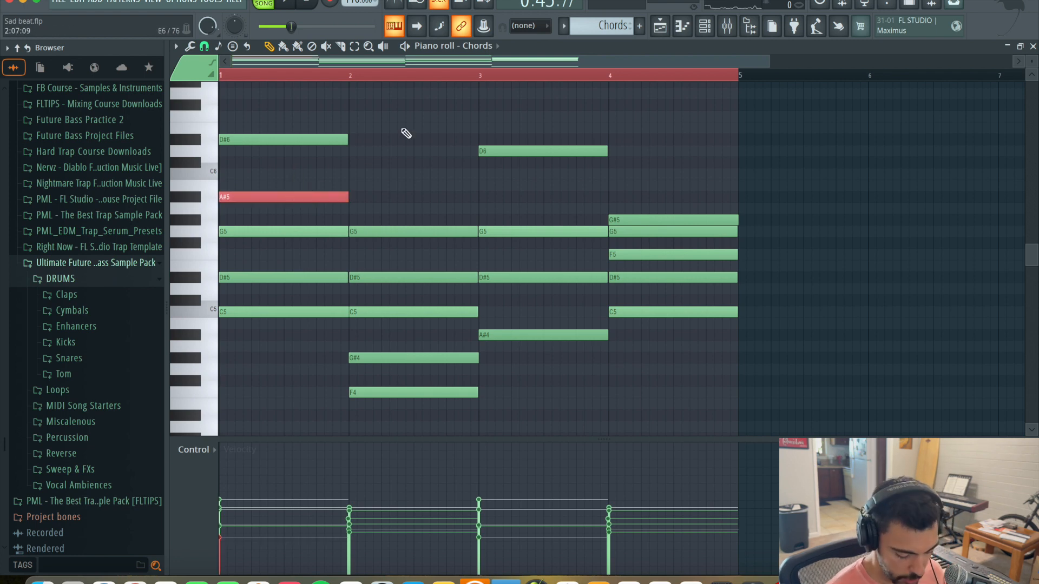
key(ctrl+Down)
key(ctrl+Up)
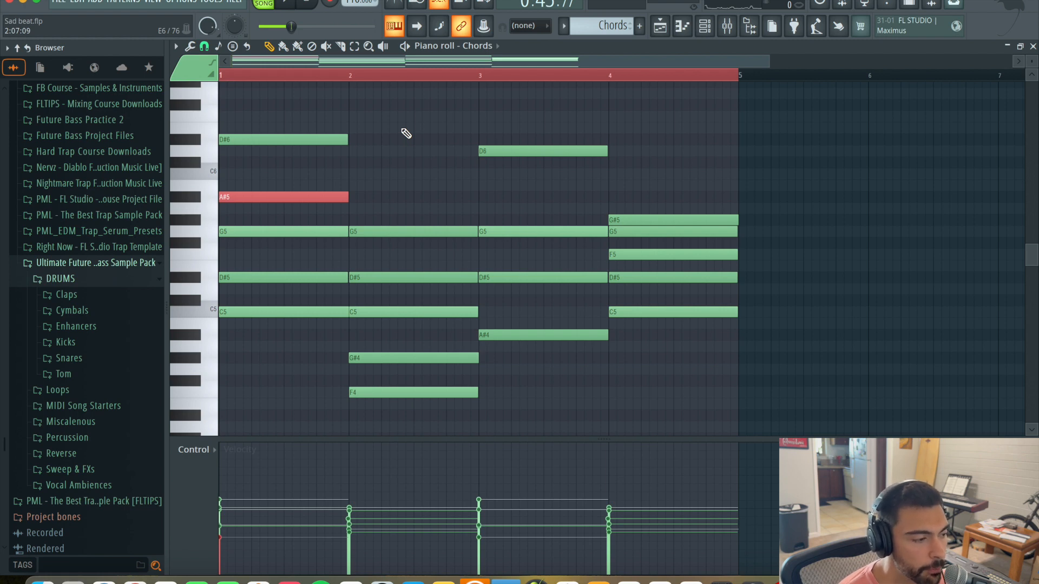
- Transpose the selected A#5 note in bar 1 down an octave again, return it to A#5 and deselect it
key(ctrl+Down)
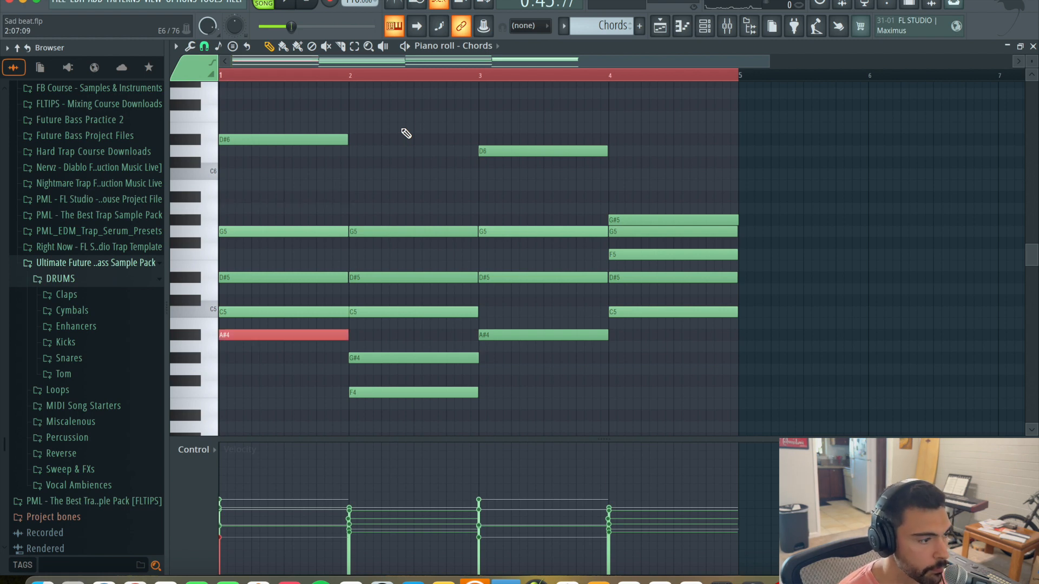
key(ctrl+Up)
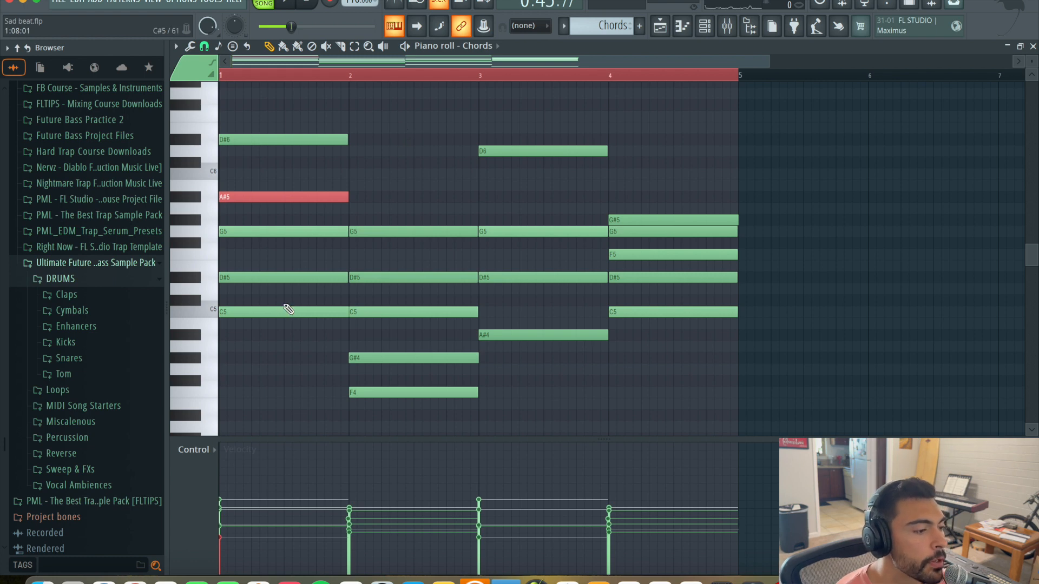
ctrl+click(418, 190)
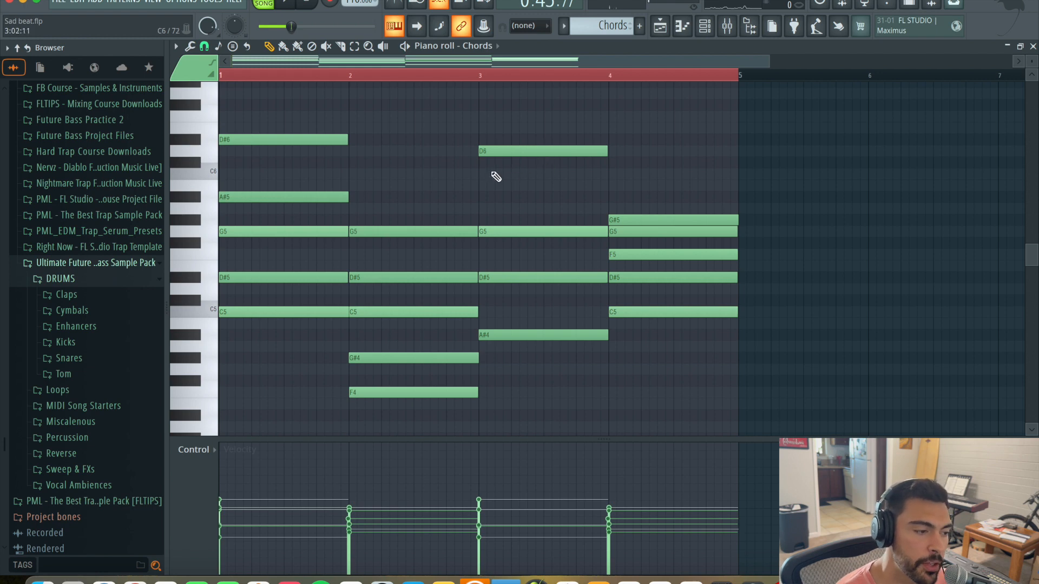
- Try a C6 note just before bar 3, move it up to D6, and delete the added note
click(472, 174)
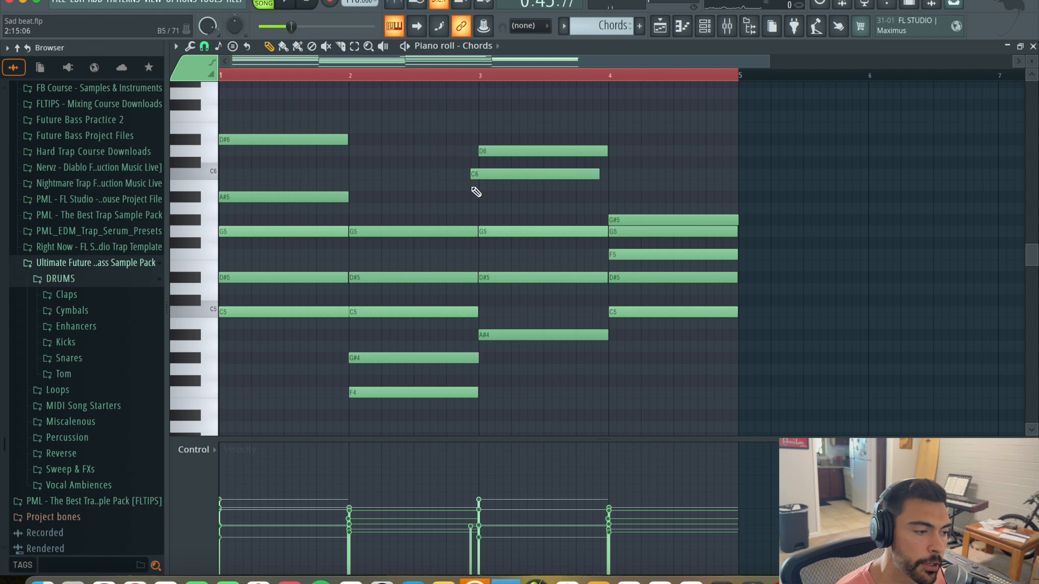
click(508, 173)
drag(508, 174, 503, 149)
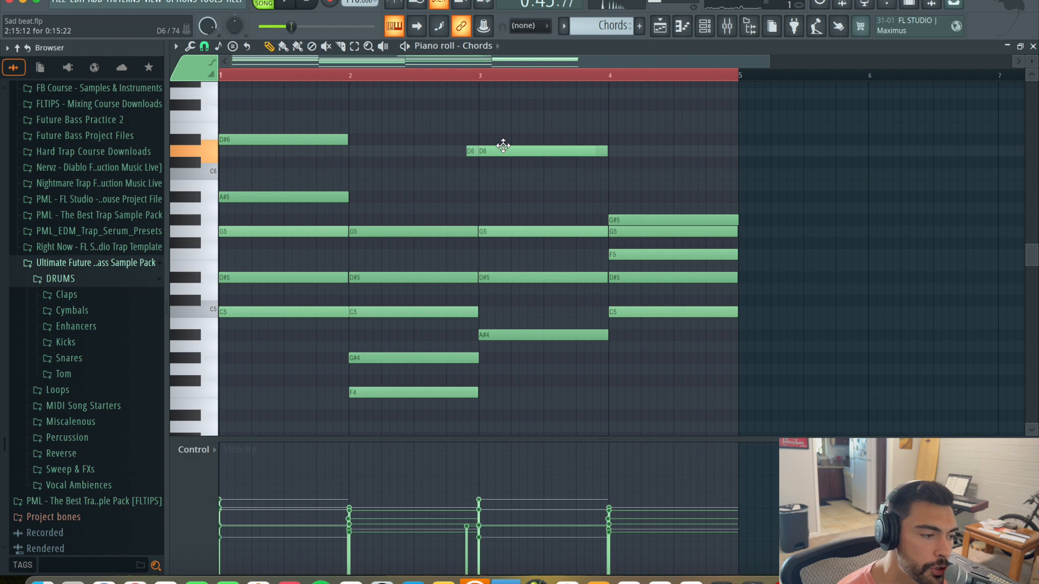
drag(503, 146, 501, 146)
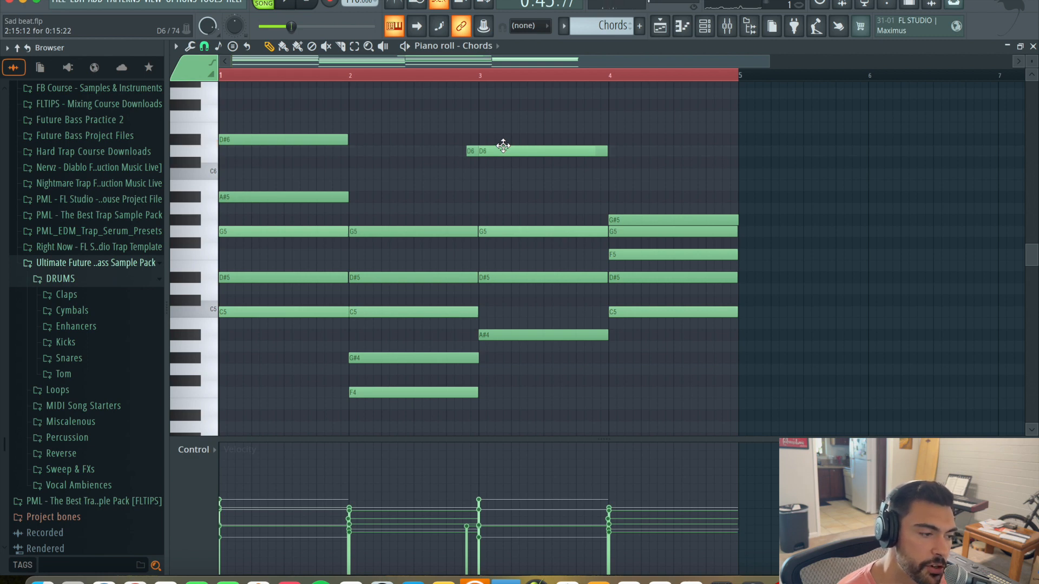
right_click(469, 151)
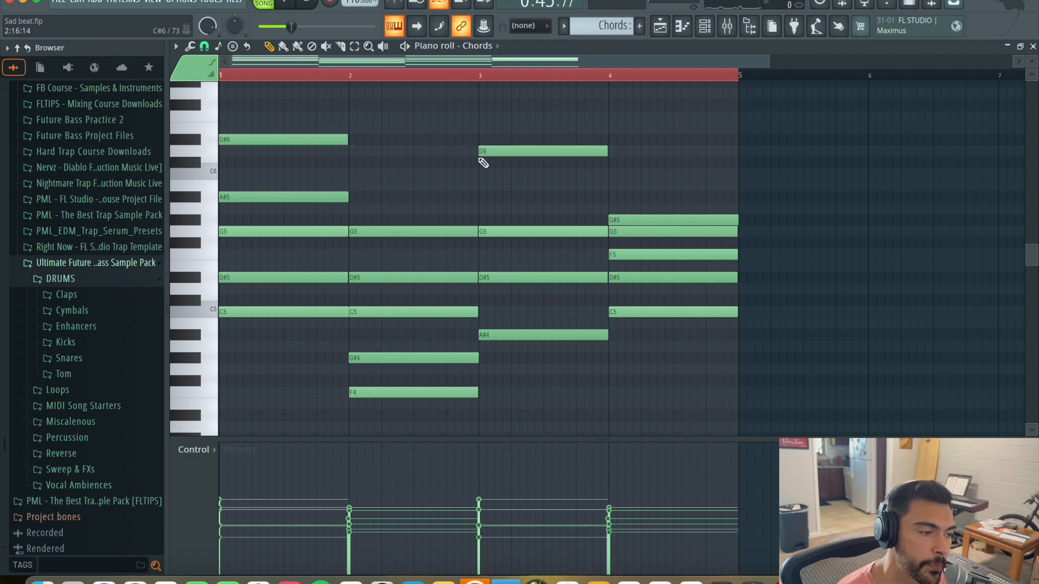
- Audition the bar 3 and bar 1 chords with the Playback tool to compare their voicings
alt+right_click(546, 200)
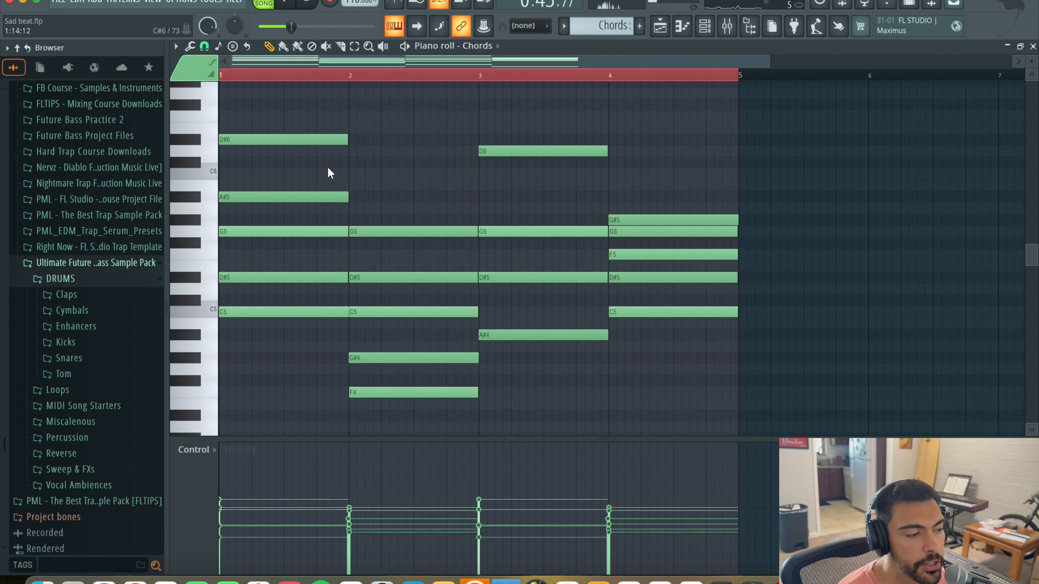
alt+right_click(285, 164)
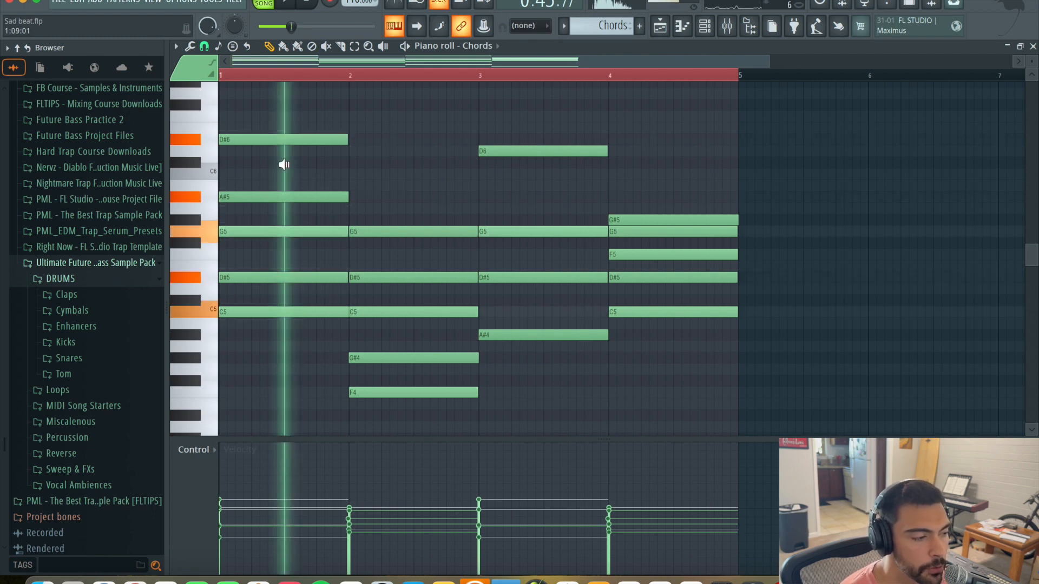
alt+right_click(536, 191)
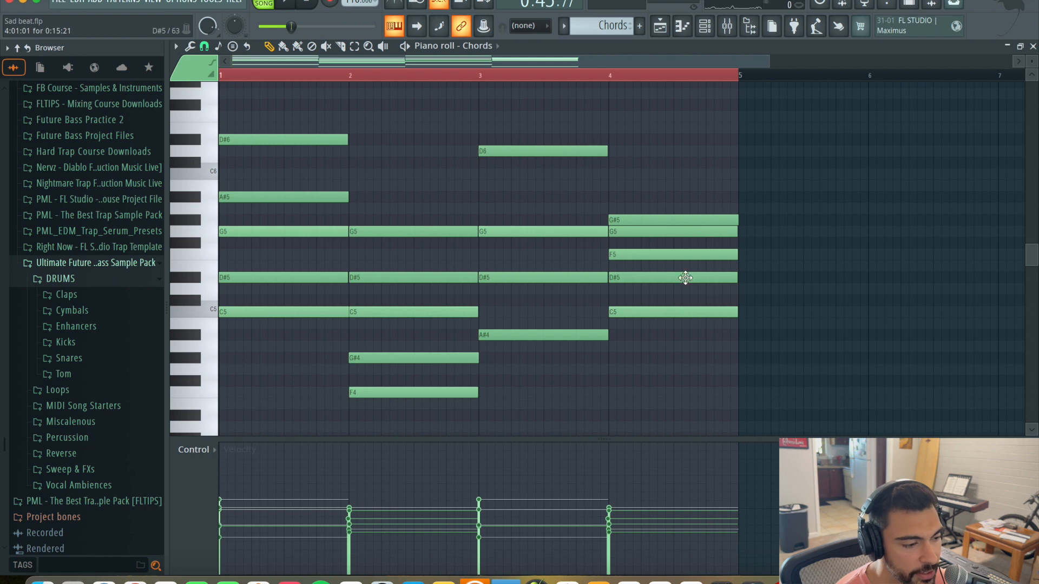
- Transpose the G#4 note in bar 2 up an octave to G#5, return it to G#4 and deselect it
scroll(693, 287, down, 1)
scroll(677, 249, down, 1)
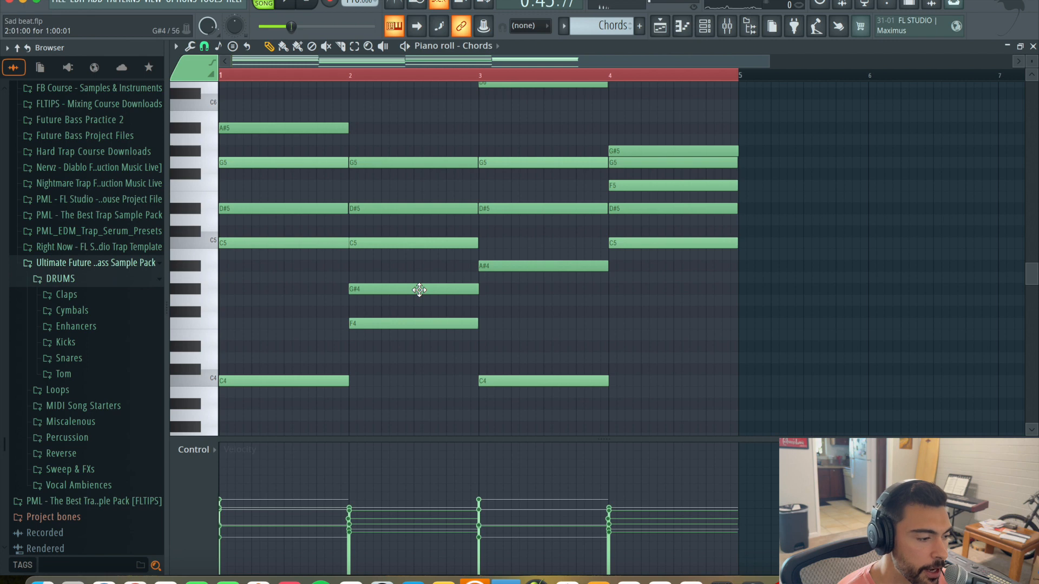
key(super+s)
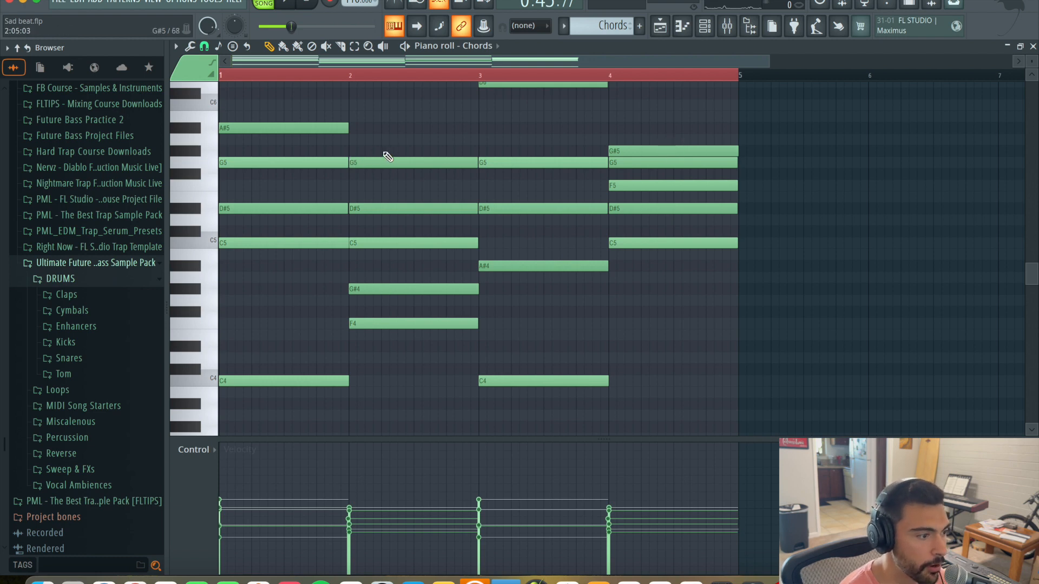
click(400, 289)
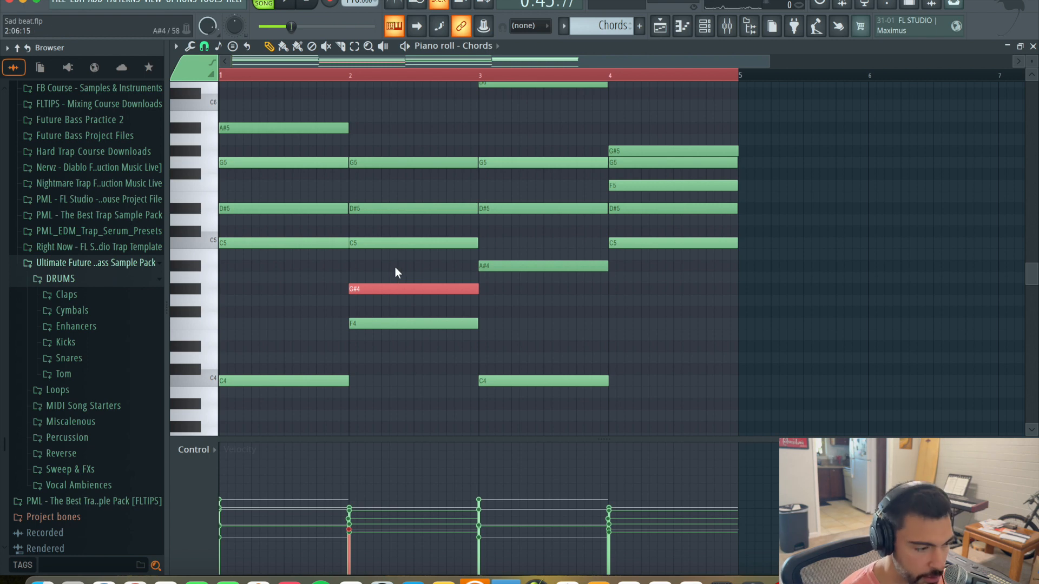
key(ctrl+Up)
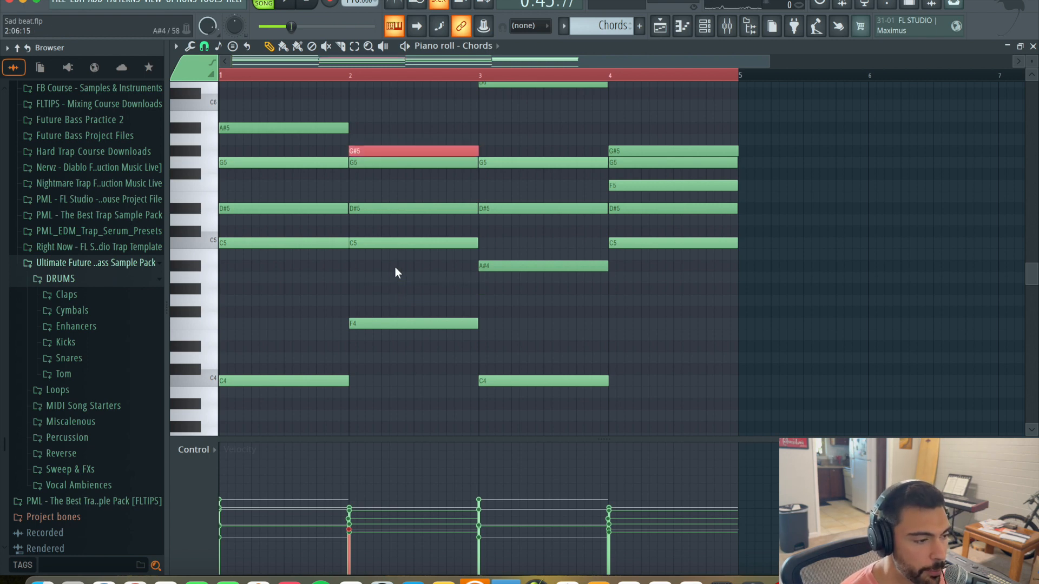
key(ctrl+Down)
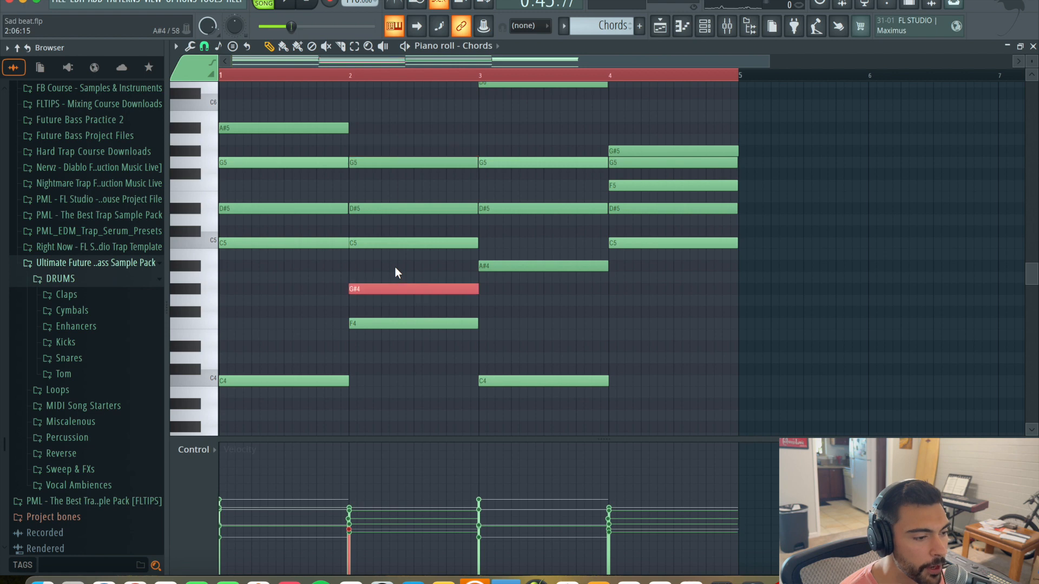
click(398, 271)
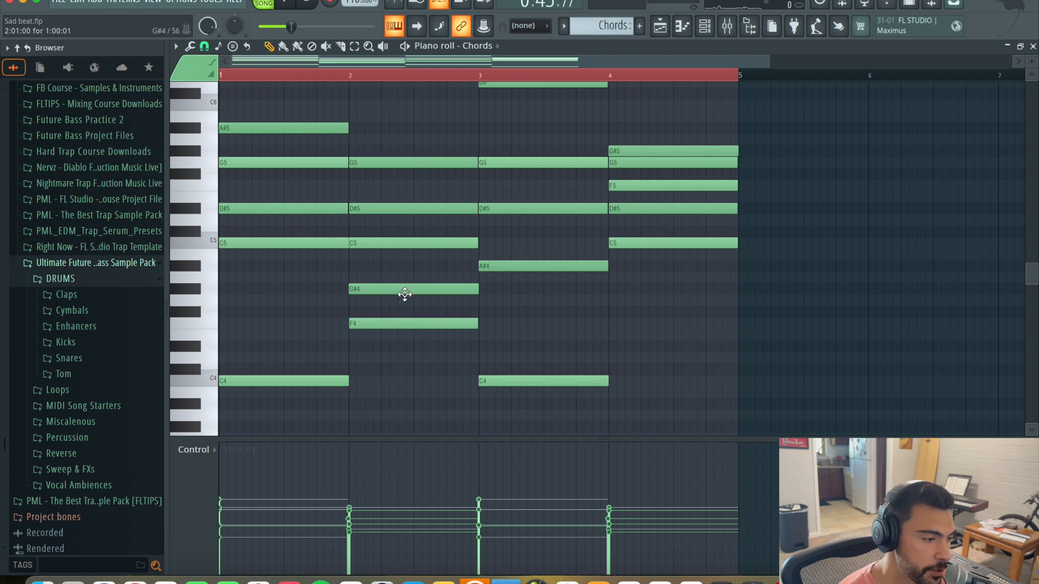
- Select the G#4 and F4 notes in bar 2, transpose both up an octave, move them back down and deselect them
drag(411, 268, 411, 363)
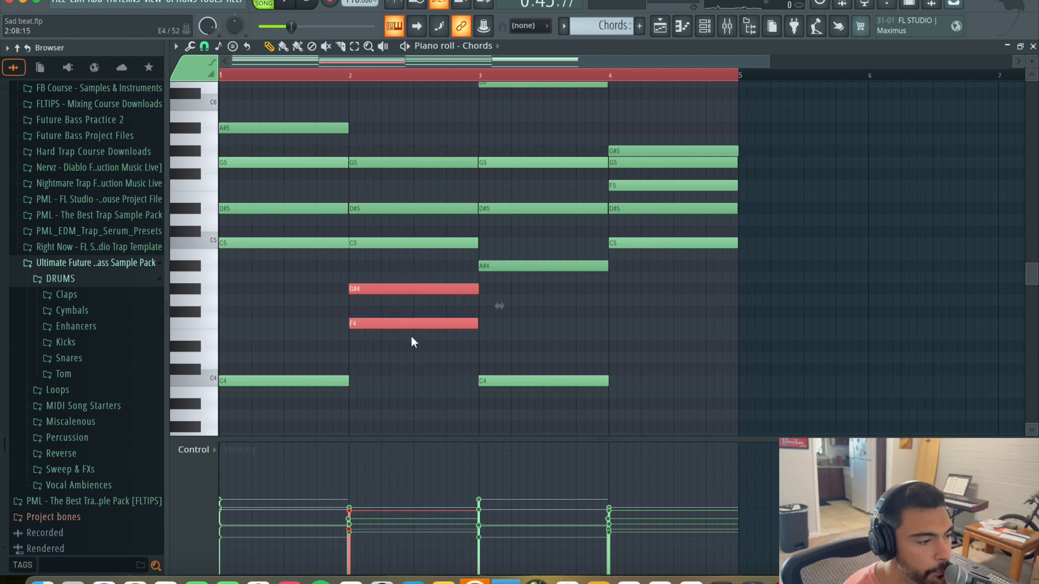
key(ctrl+Up)
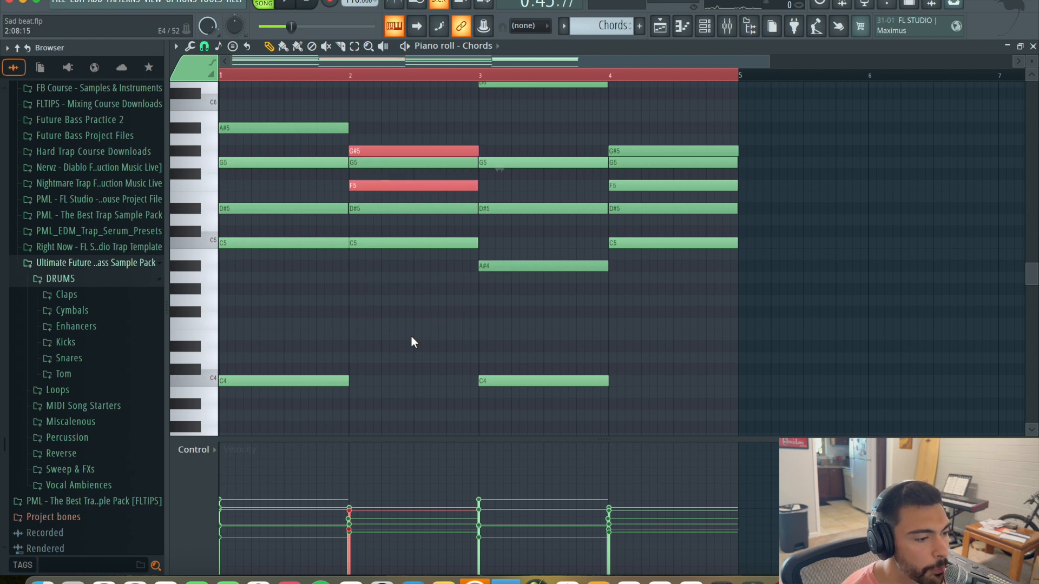
key(ctrl+Down)
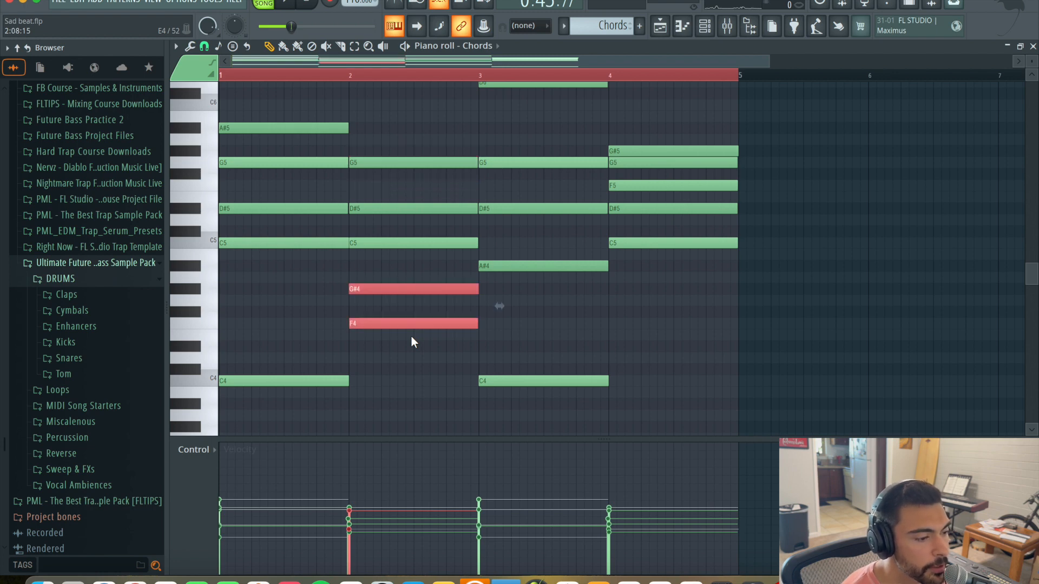
click(545, 320)
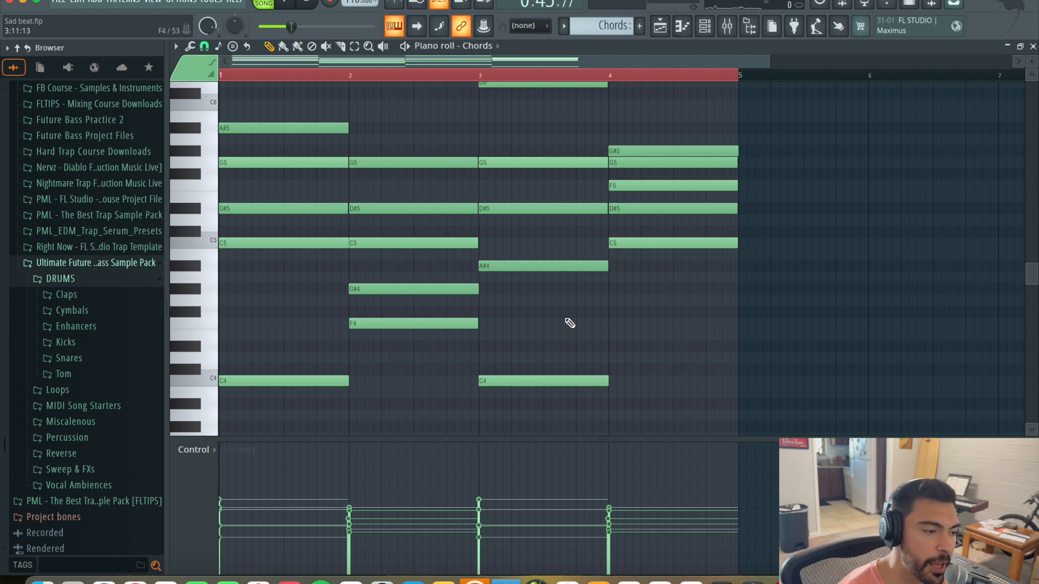
- Examine the lowest notes beneath the chords in bars 1 to 4
scroll(622, 302, down, 5)
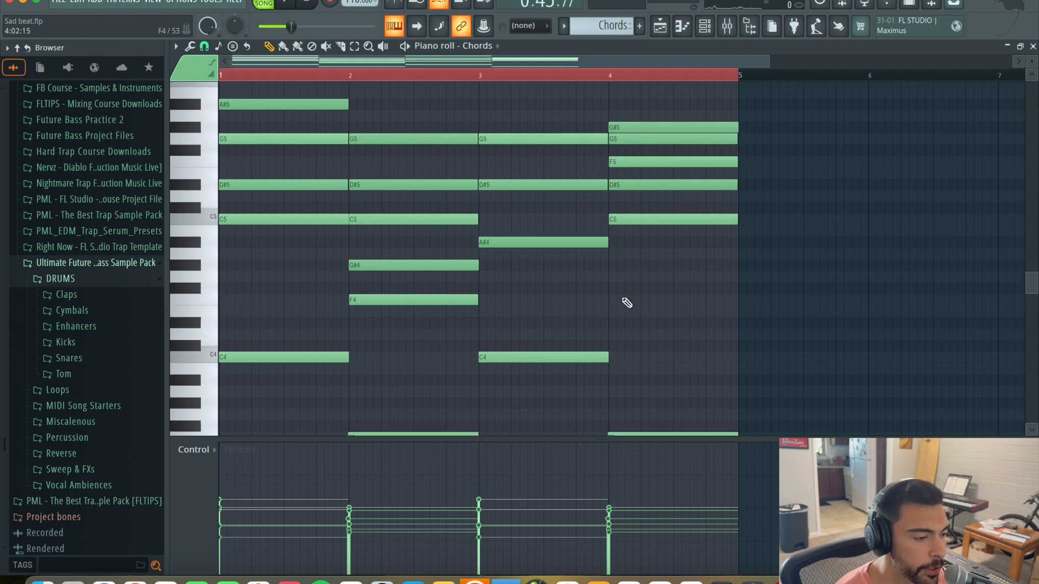
scroll(627, 303, up, 1)
scroll(635, 315, down, 5)
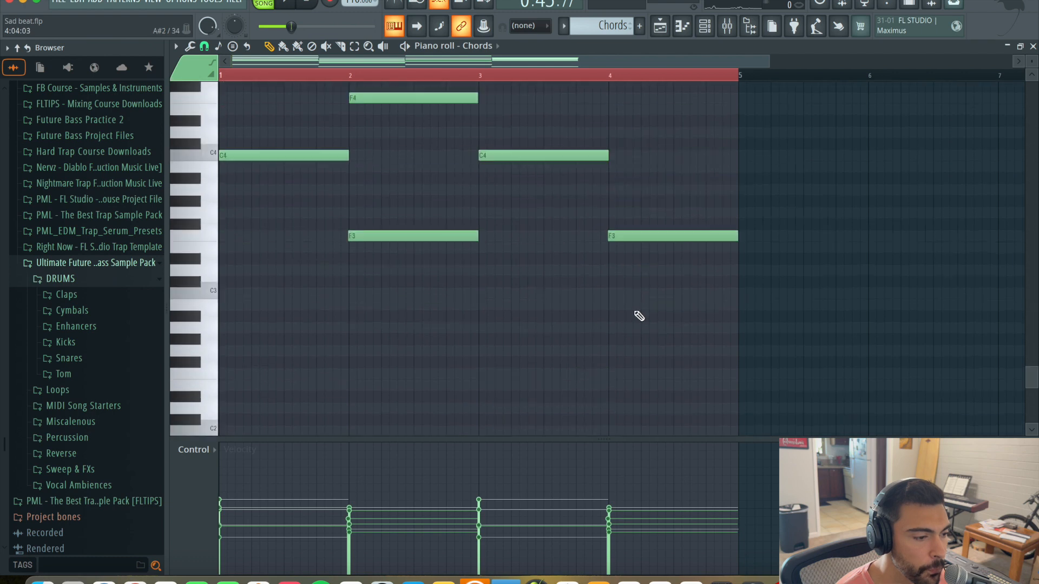
scroll(636, 262, up, 7)
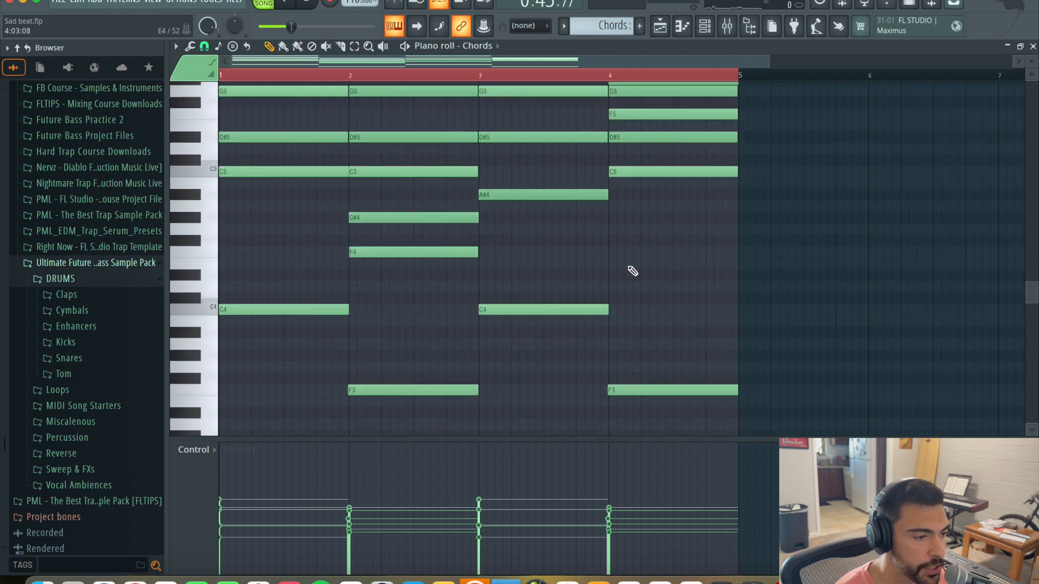
- Open the mixer, select the Chords track and open its Fruity Love Philter effect
click(662, 29)
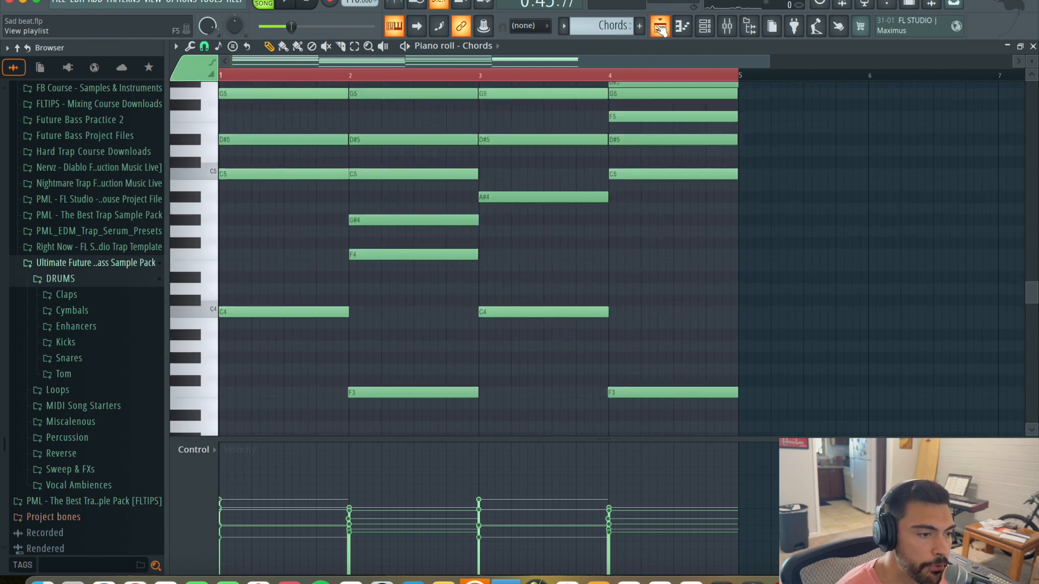
click(728, 26)
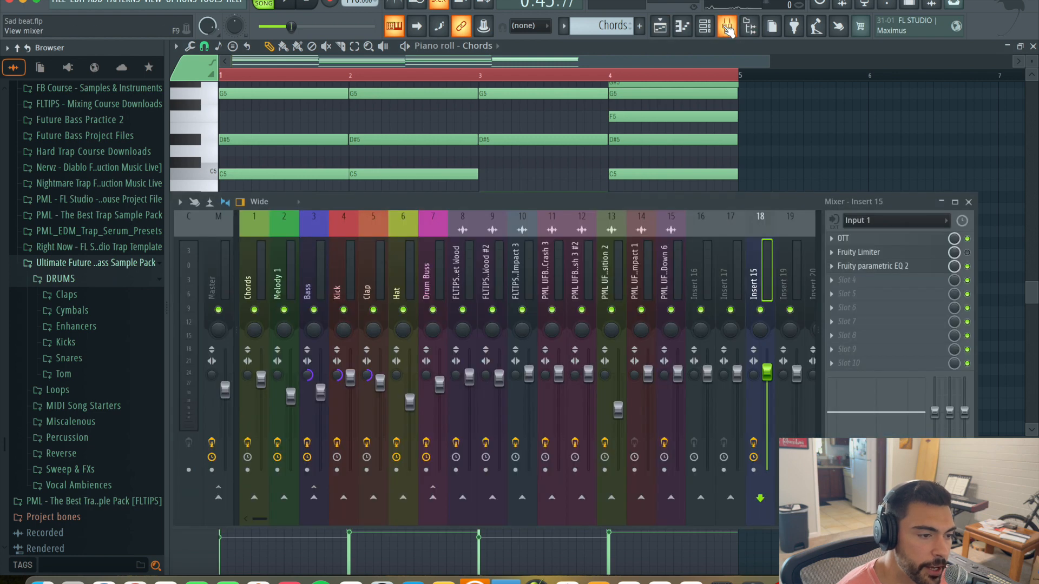
click(266, 279)
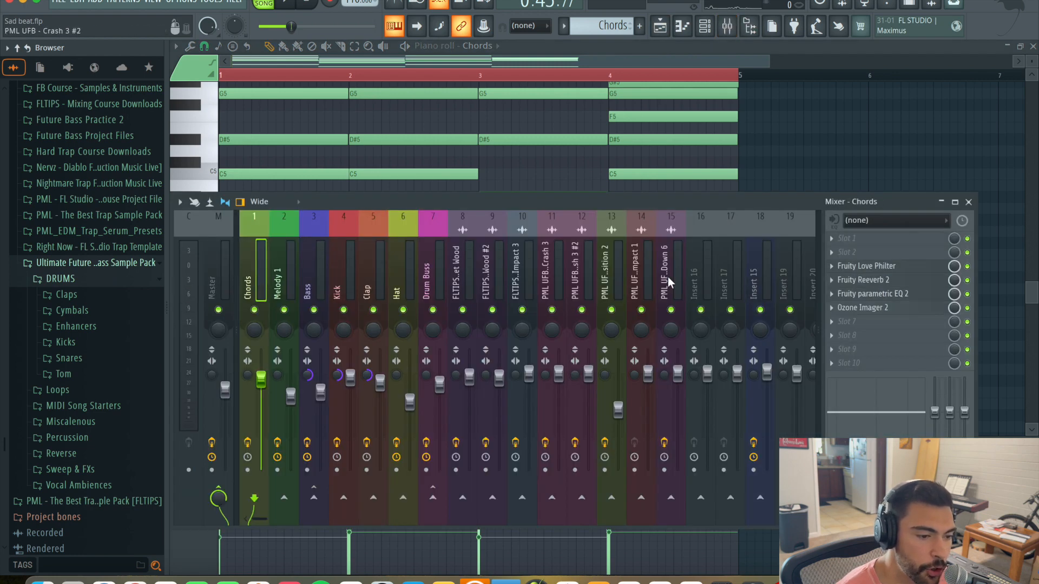
click(898, 268)
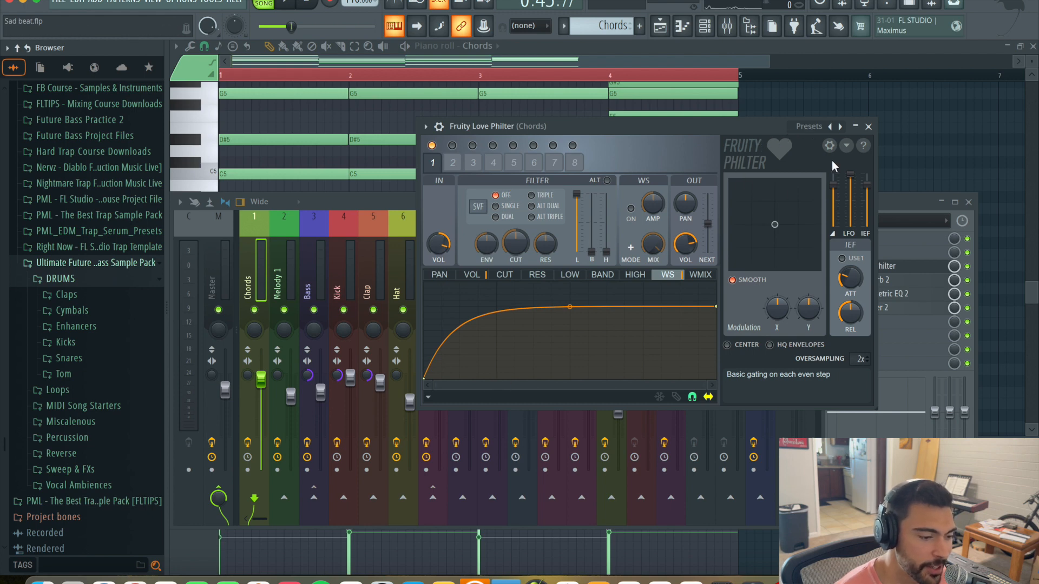
- Look through the Fruity Love Philter presets without choosing one, and close the effect and the mixer
click(812, 130)
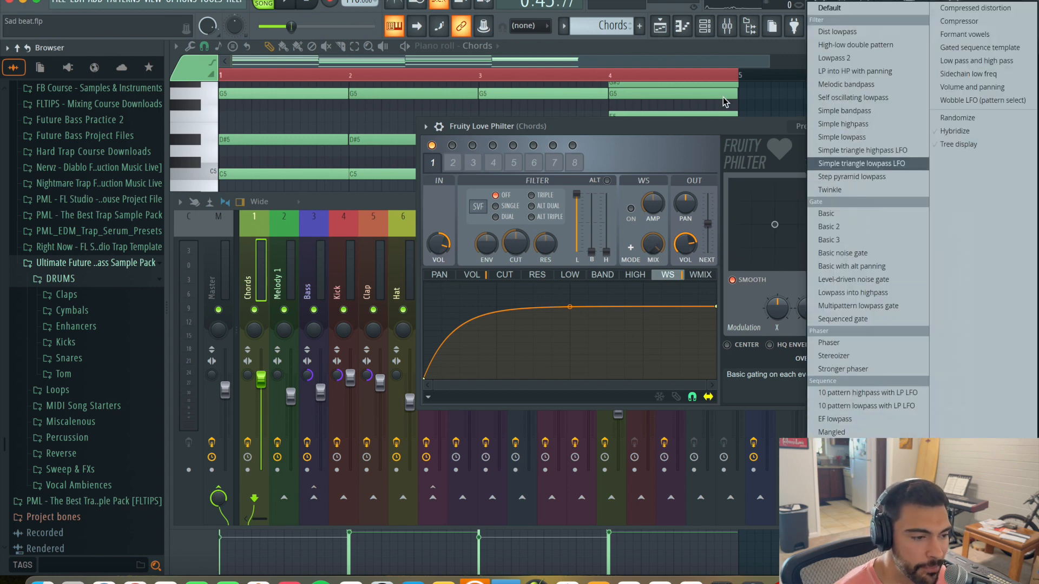
click(718, 127)
click(875, 127)
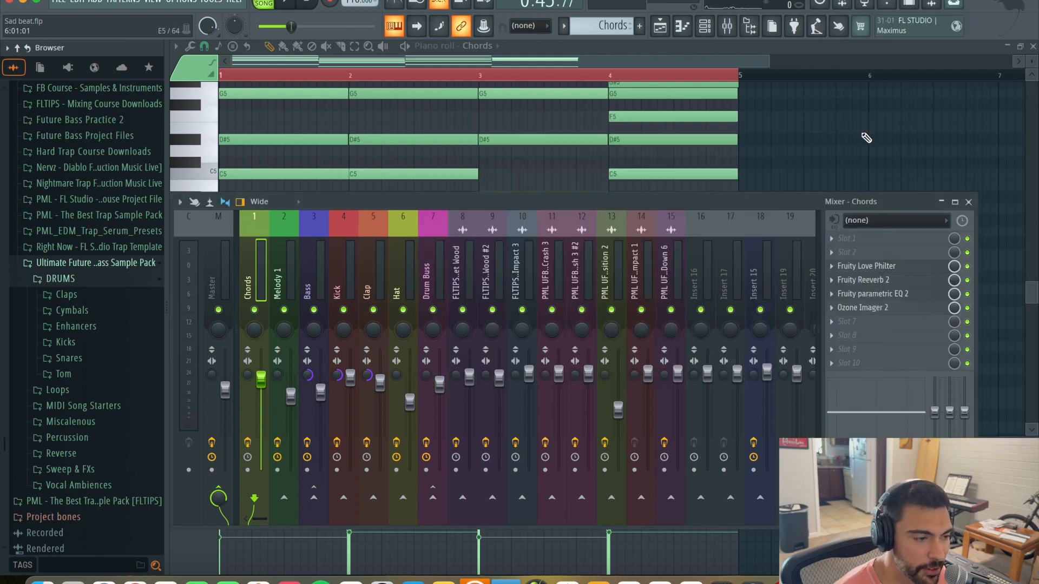
click(968, 202)
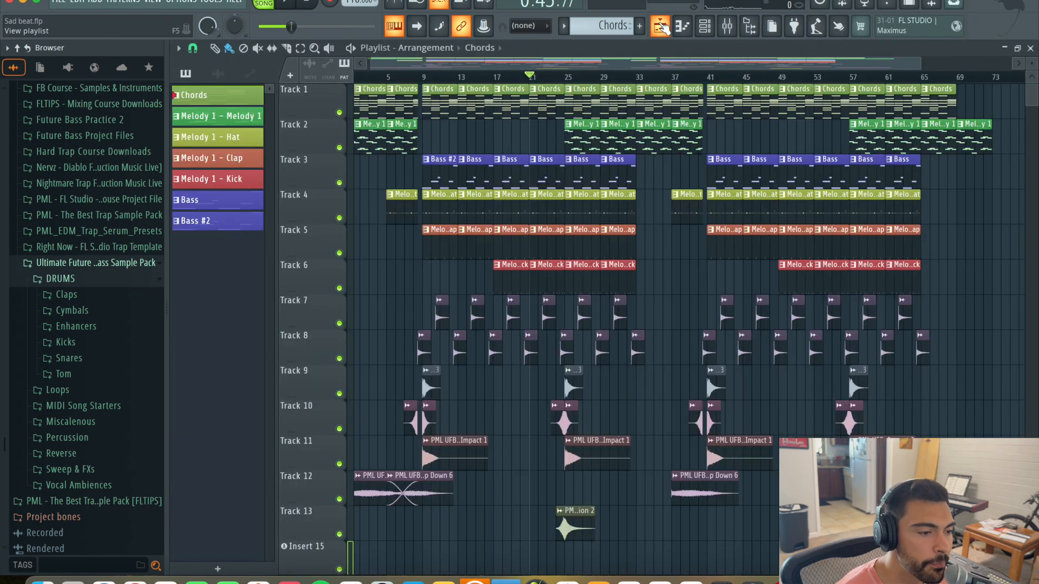
- Show the playlist arrangement and play the song briefly from about bar 11, stopping playback again
click(660, 25)
click(443, 76)
key(space)
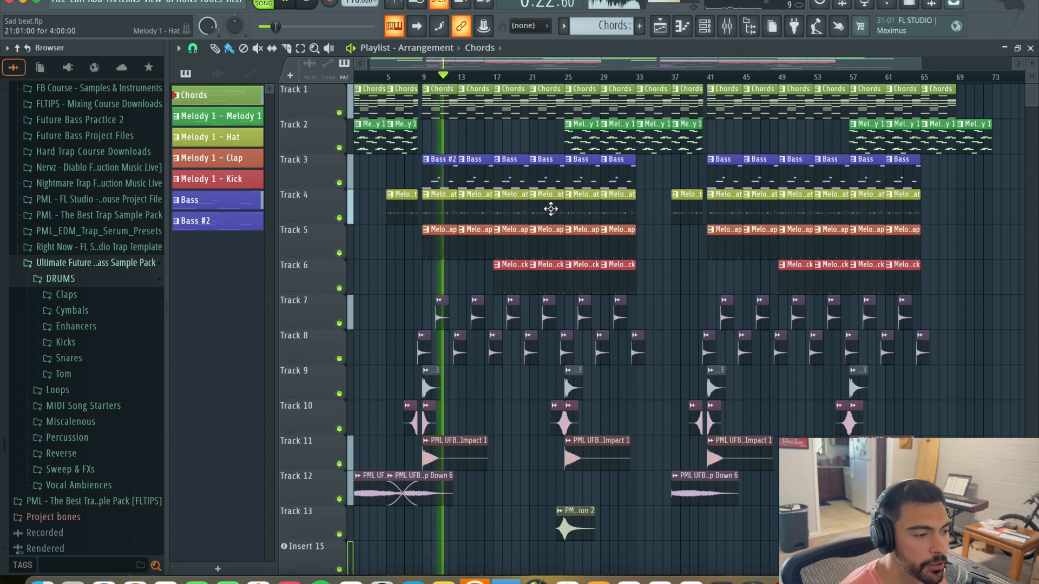
key(space)
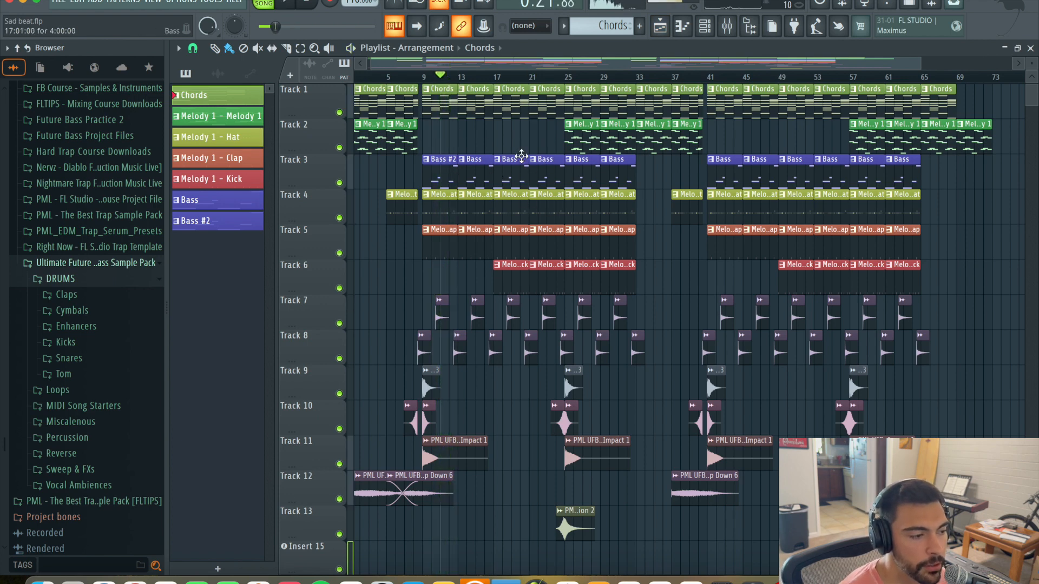
- Open the Melody 1 pattern from track 2 in the piano roll and place the playback position within bar 1
double_click(582, 141)
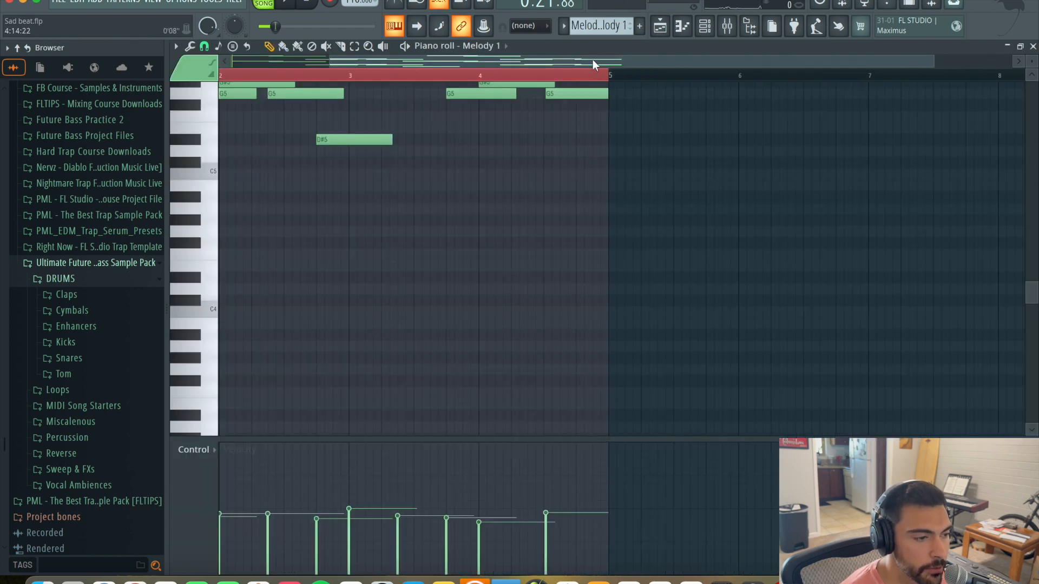
scroll(335, 217, up, 5)
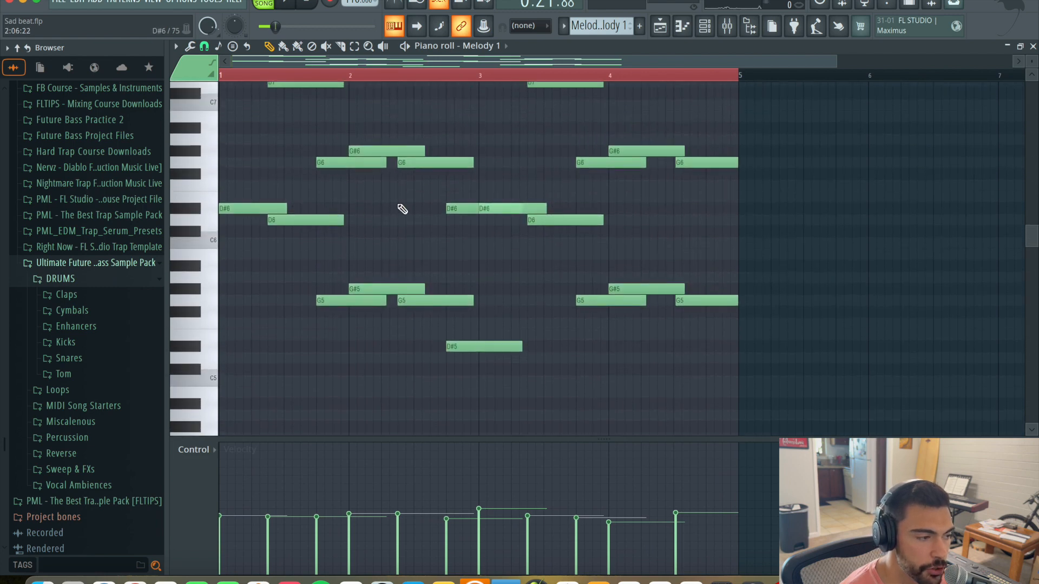
click(244, 76)
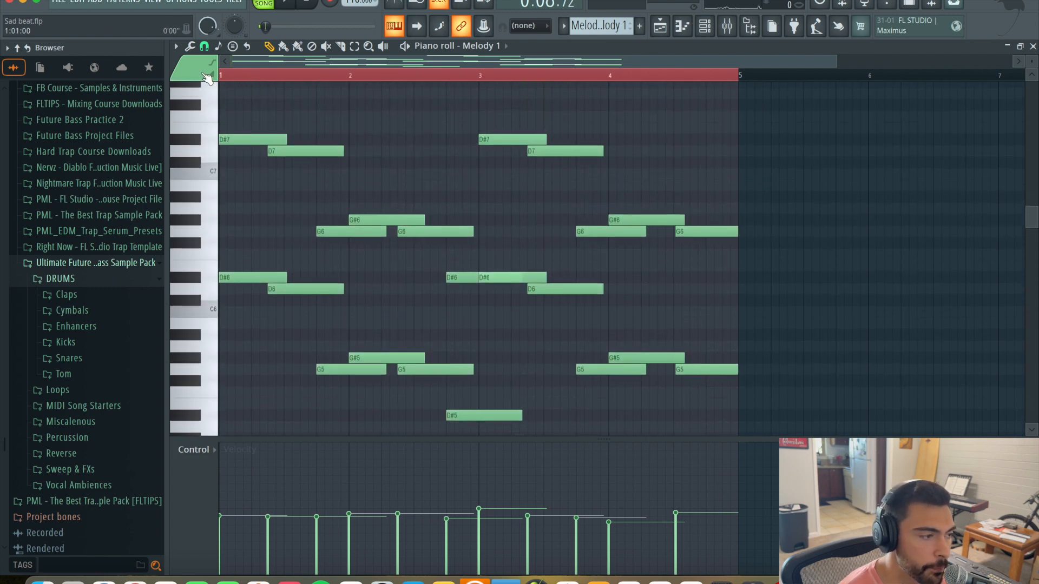
- Switch playback to pattern mode, play the Melody 1 pattern from its start and stop it again
click(265, 4)
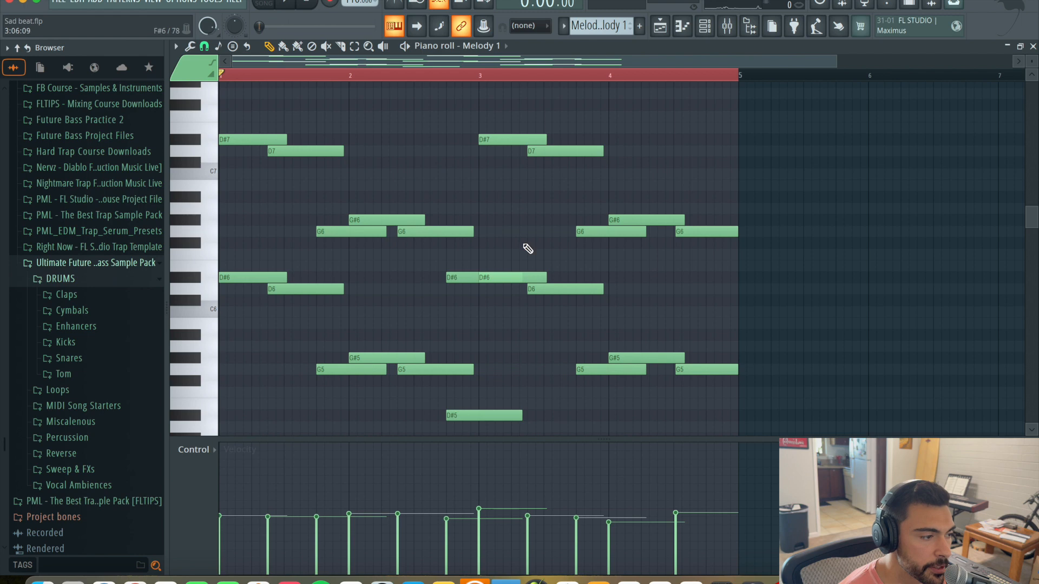
key(space)
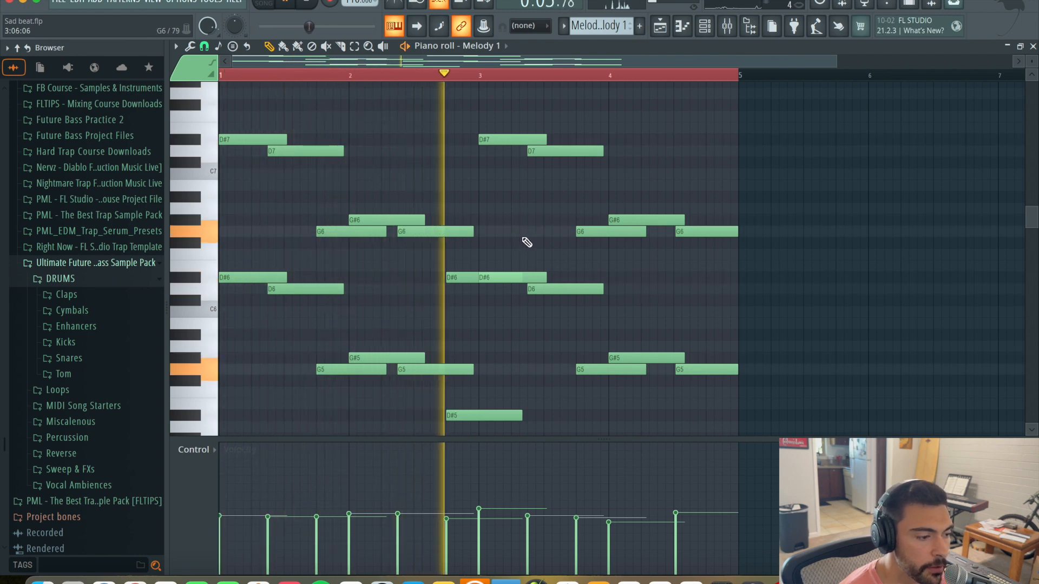
key(space)
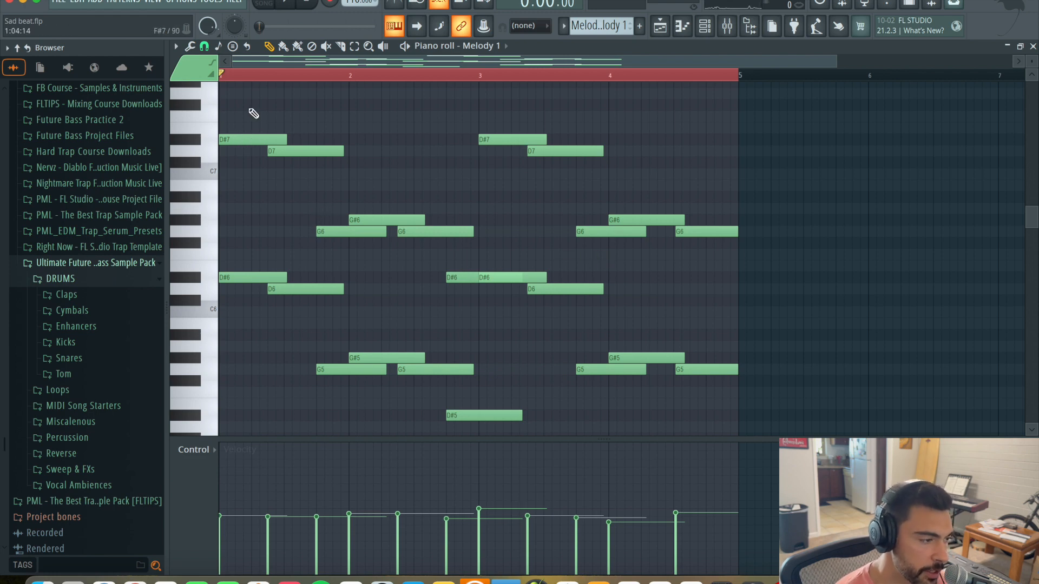
- Highlight the upper-octave notes of Melody 1 against the lower octave, highlight the D#6 note late in bar 2, and clear the selection
drag(253, 112, 751, 254)
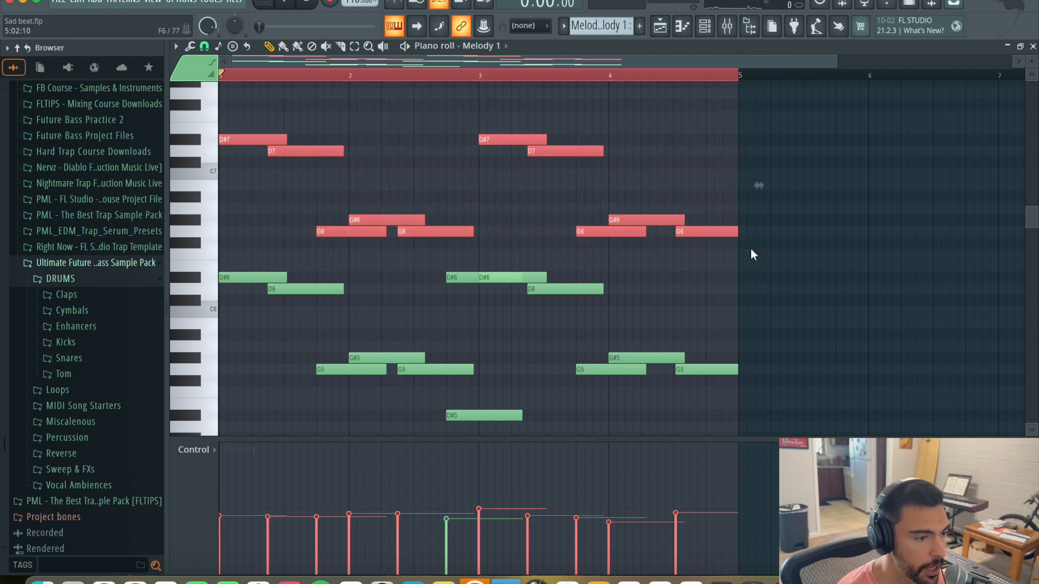
scroll(515, 279, down, 5)
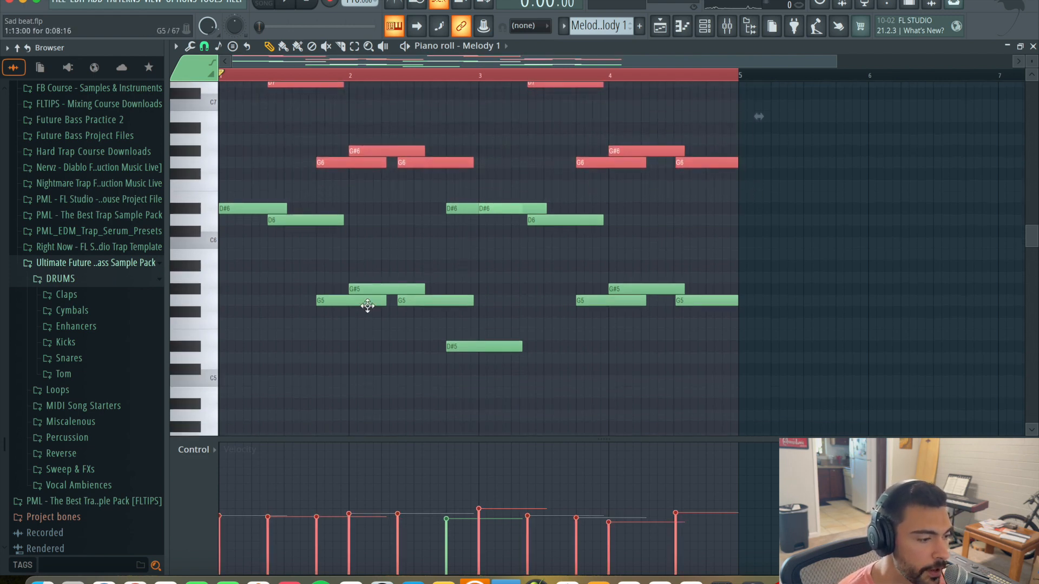
scroll(239, 352, up, 5)
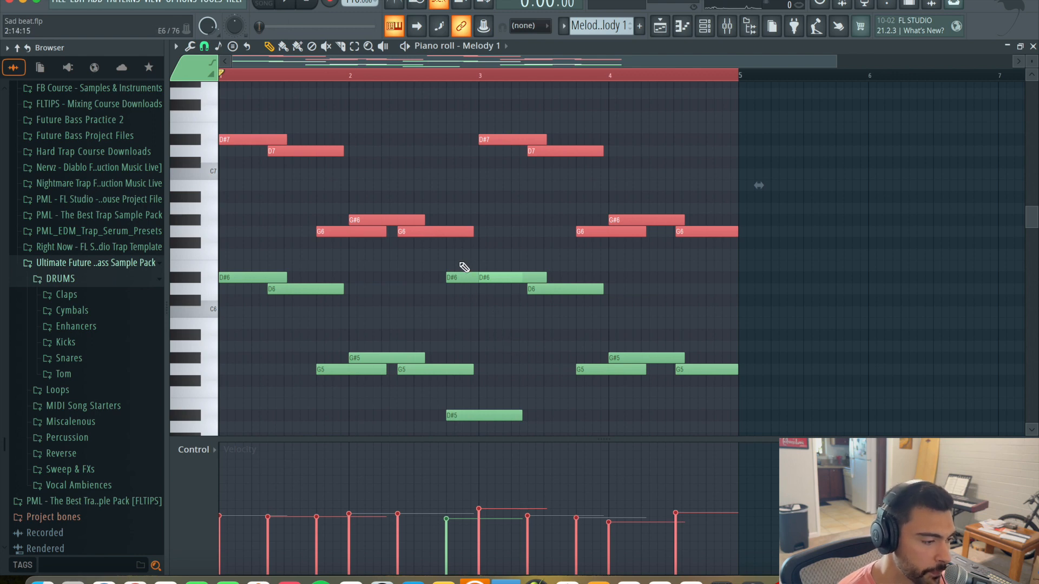
drag(459, 274, 460, 291)
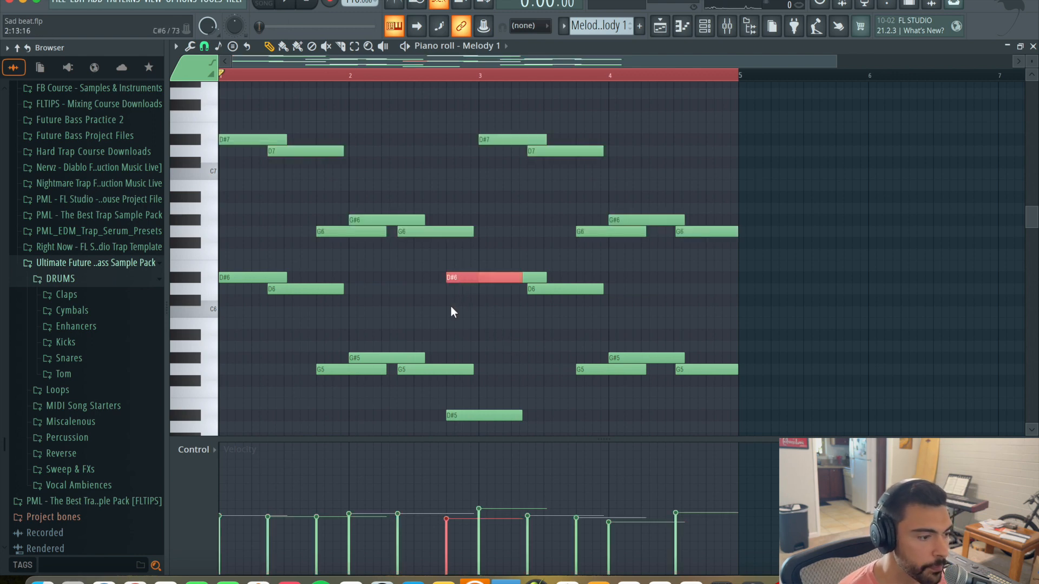
super+click(454, 307)
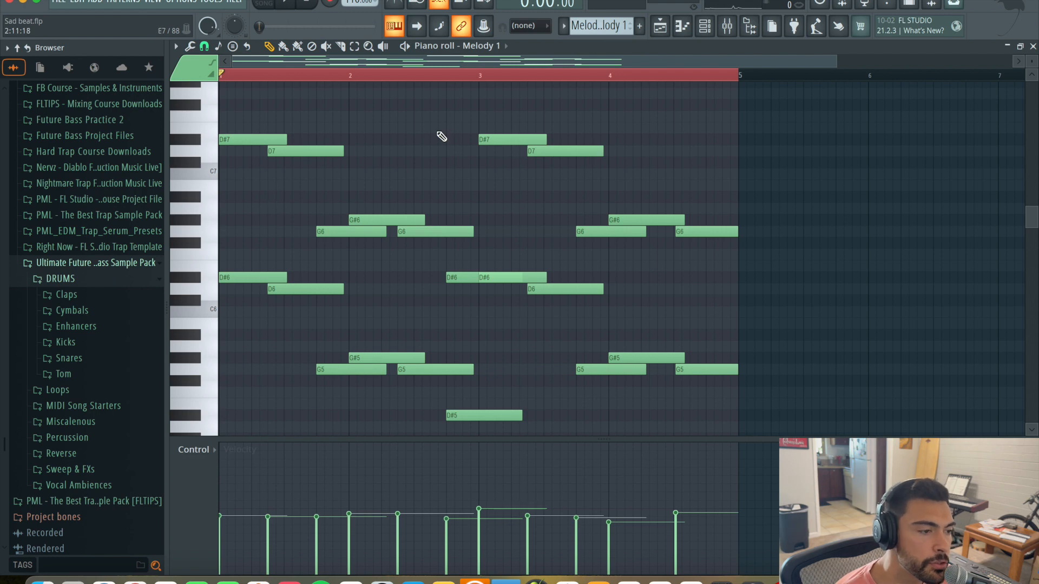
- Create a new pattern named minor scale
click(639, 26)
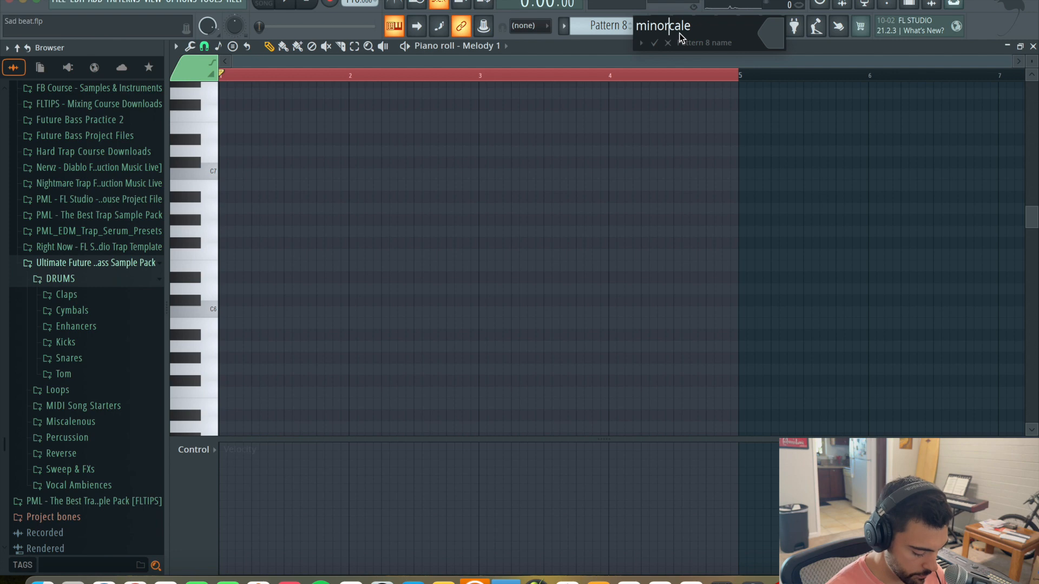
text(s)
click(653, 43)
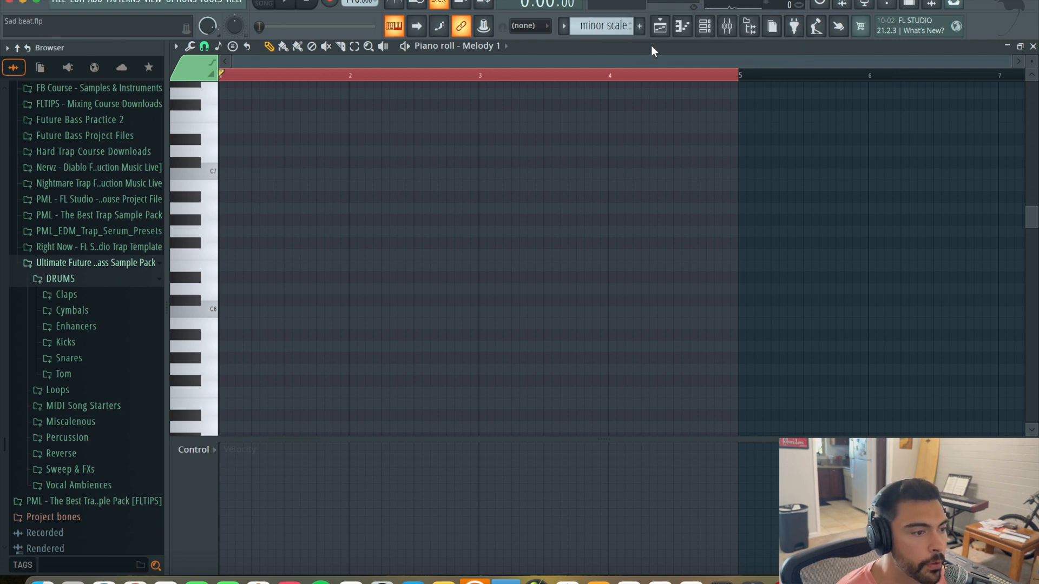
- Stack one-bar notes on C6, D6 and D#6 at the start of bar 1 as the scale's first three notes
click(227, 314)
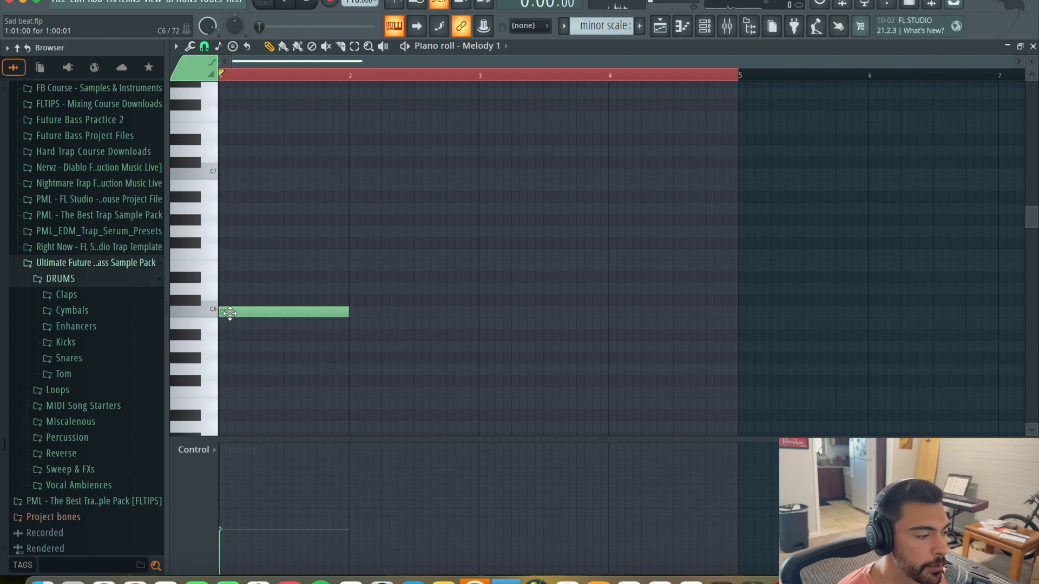
click(244, 289)
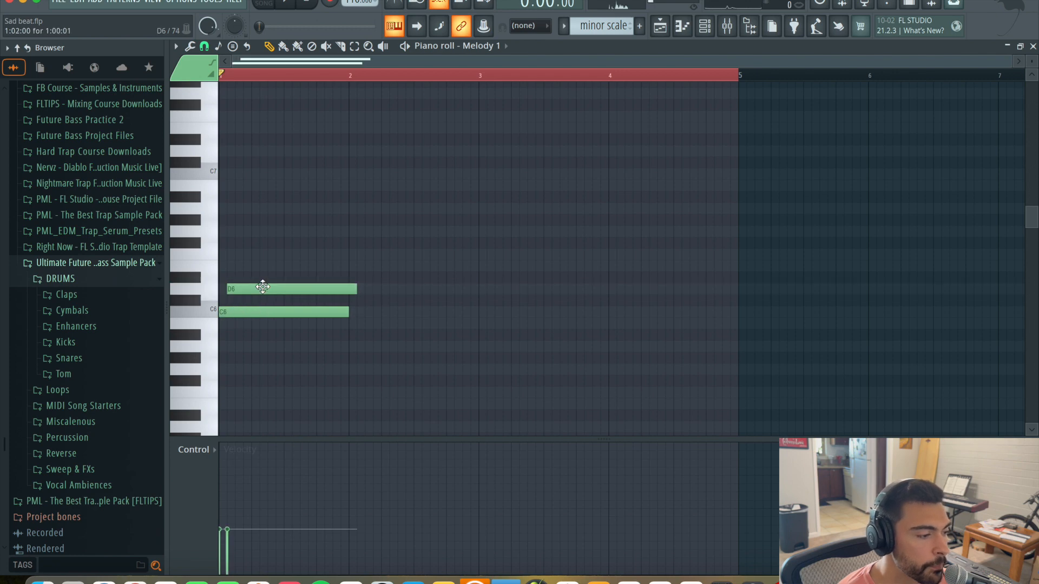
click(244, 278)
drag(276, 278, 253, 278)
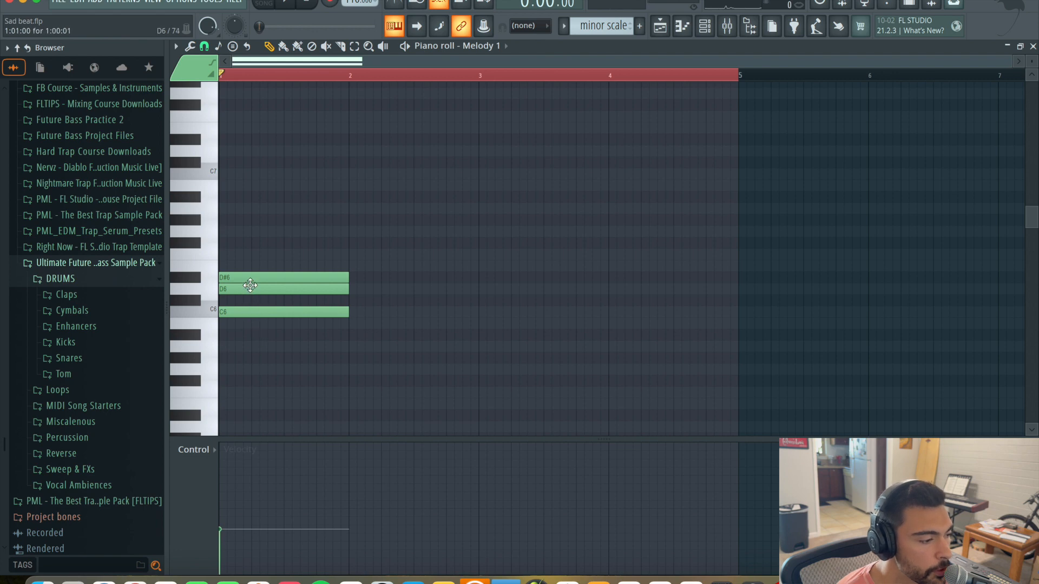
click(258, 313)
double_click(258, 312)
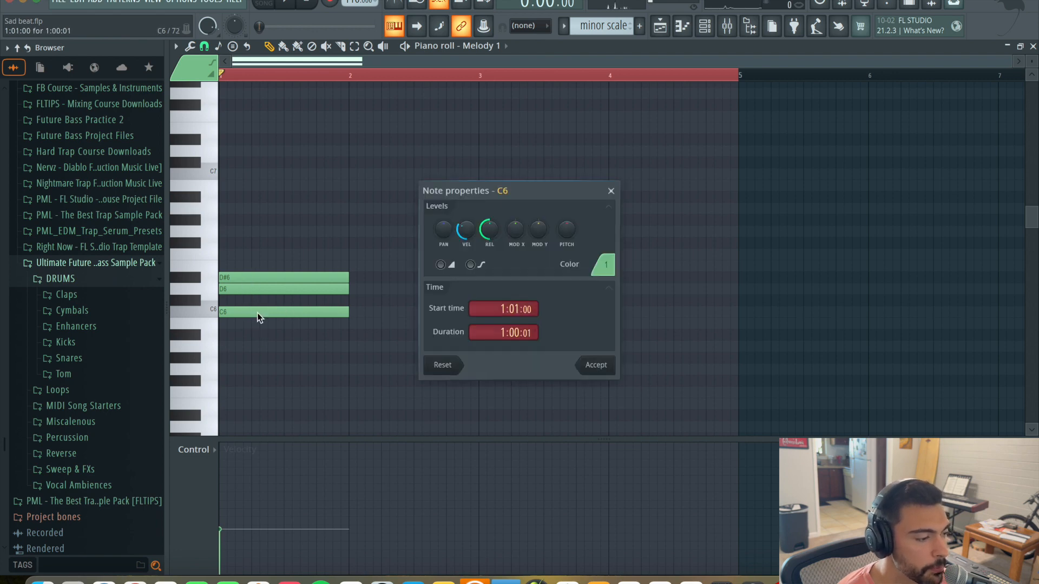
click(612, 192)
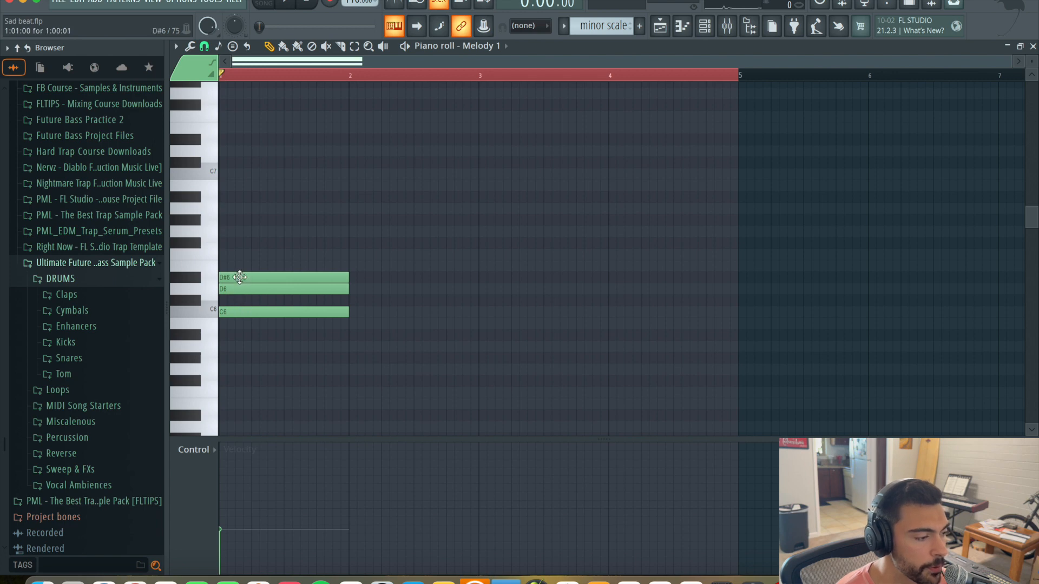
- Complete the C minor scale with one-bar notes on F6, G6, G#6 and A#6 at the start of bar 1
drag(244, 255, 219, 219)
click(255, 232)
click(252, 220)
click(228, 194)
drag(284, 197, 256, 197)
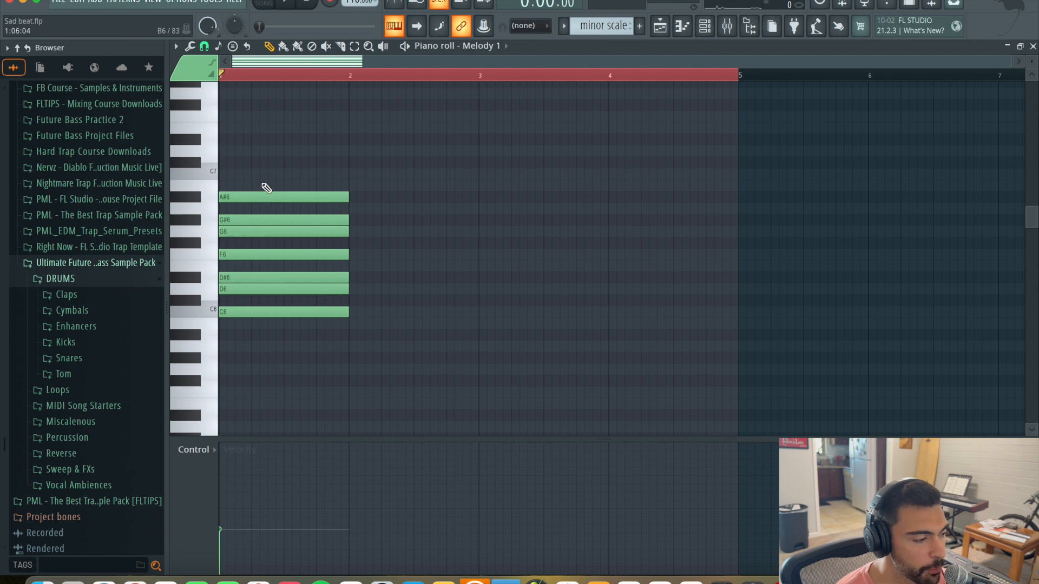
- Transpose all scale notes up to the C7 octave, down to C4 and back to C6 to show the scale in different octaves
drag(264, 158, 291, 366)
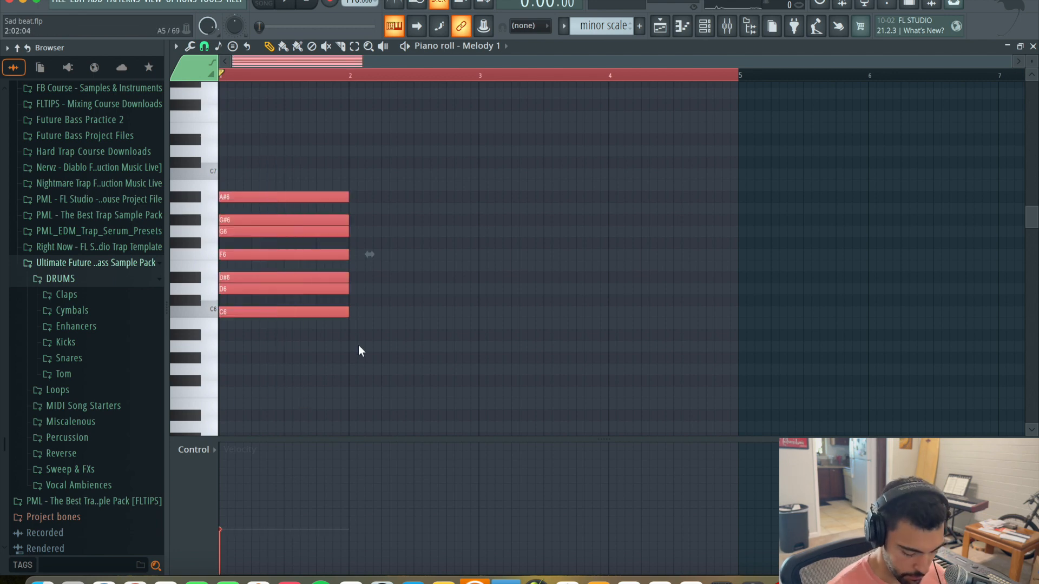
key(ctrl+Up)
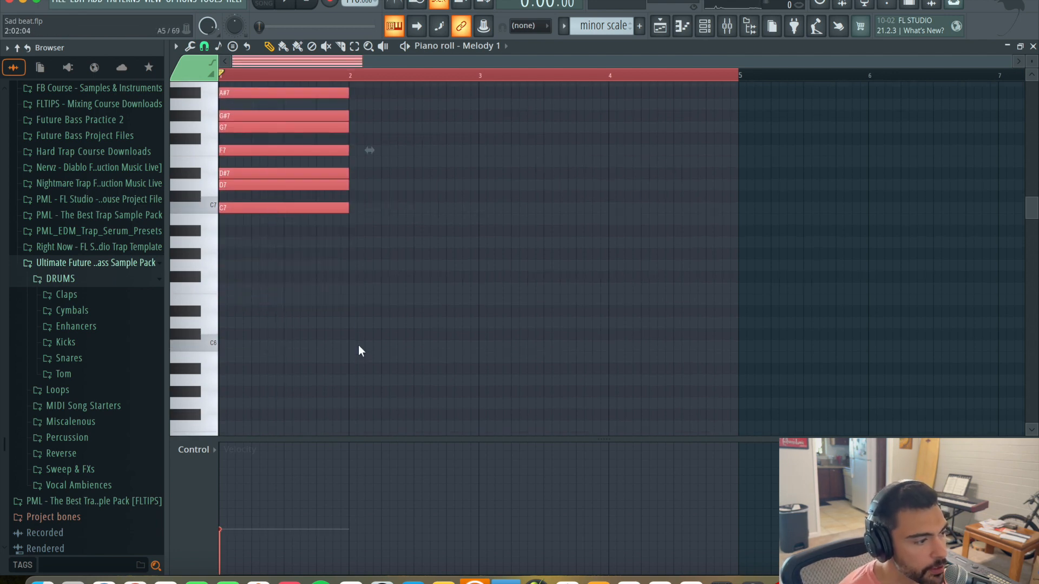
key(ctrl+Down)
key(ctrl+Down)
key(ctrl+Down)
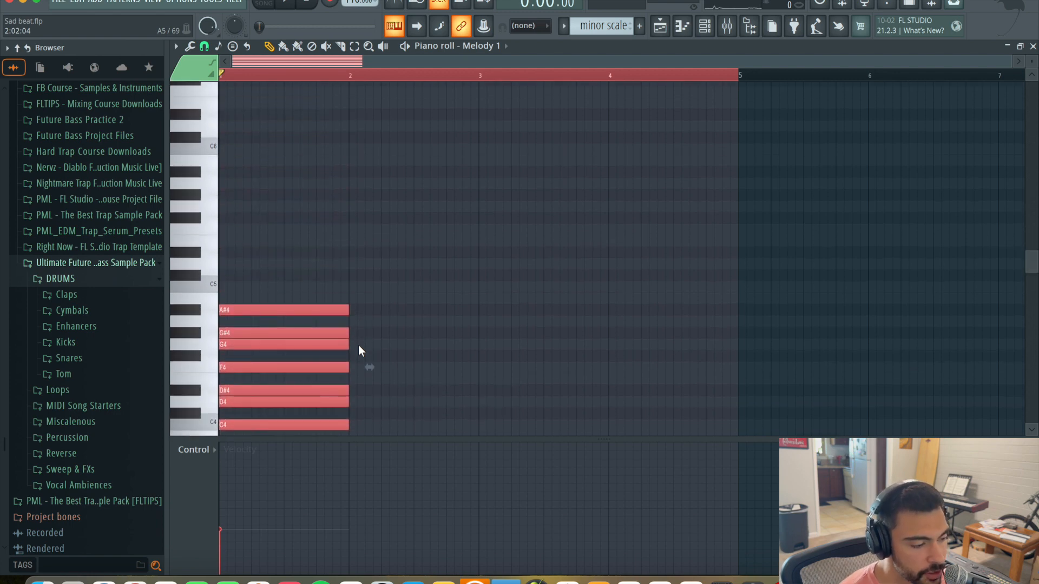
key(ctrl+Up)
key(ctrl+Up)
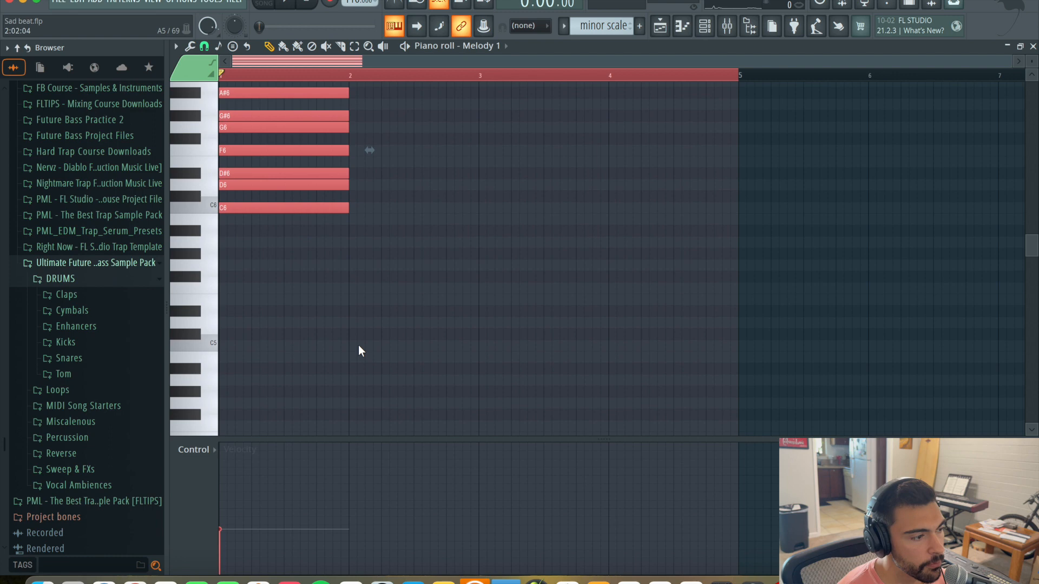
click(338, 346)
scroll(308, 320, up, 3)
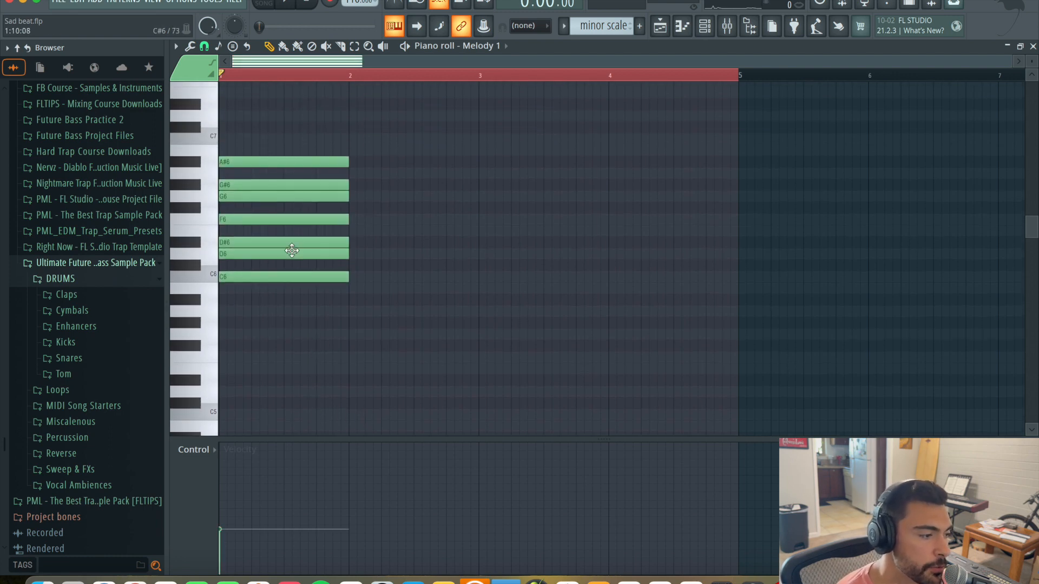
- Transpose all scale notes down to a root of A5, and up four semitones to a root of C#6, clearing the selection
key(ctrl+a)
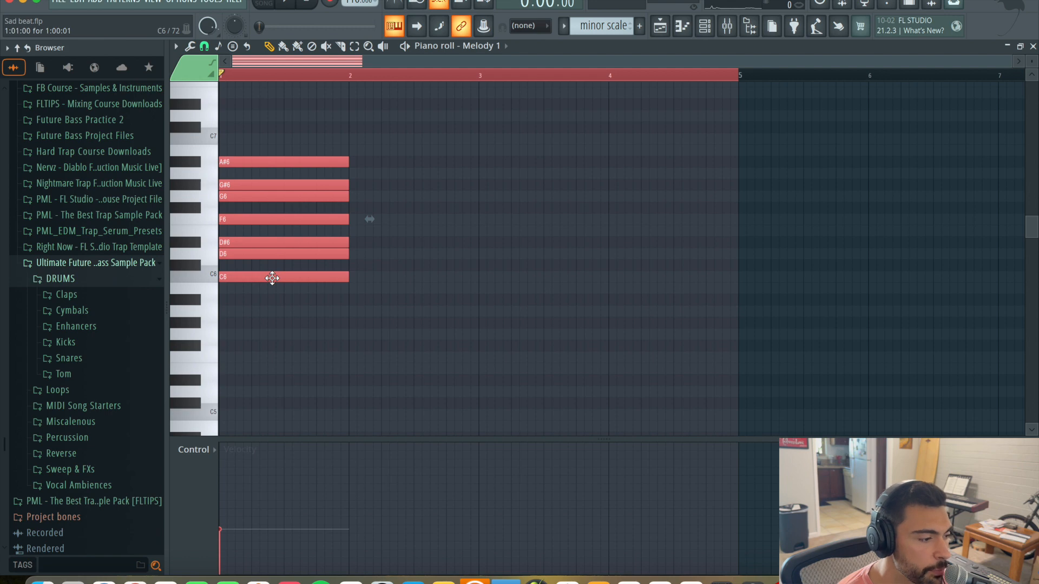
drag(272, 278, 272, 320)
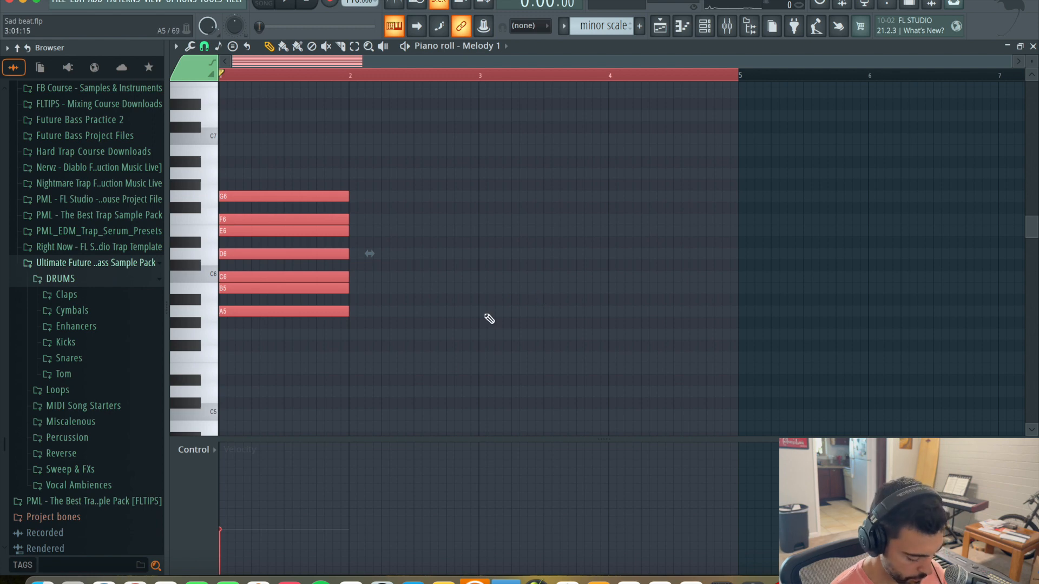
key(shift+Up)
key(shift+Up)
key(shift+Up)
key(shift+Up)
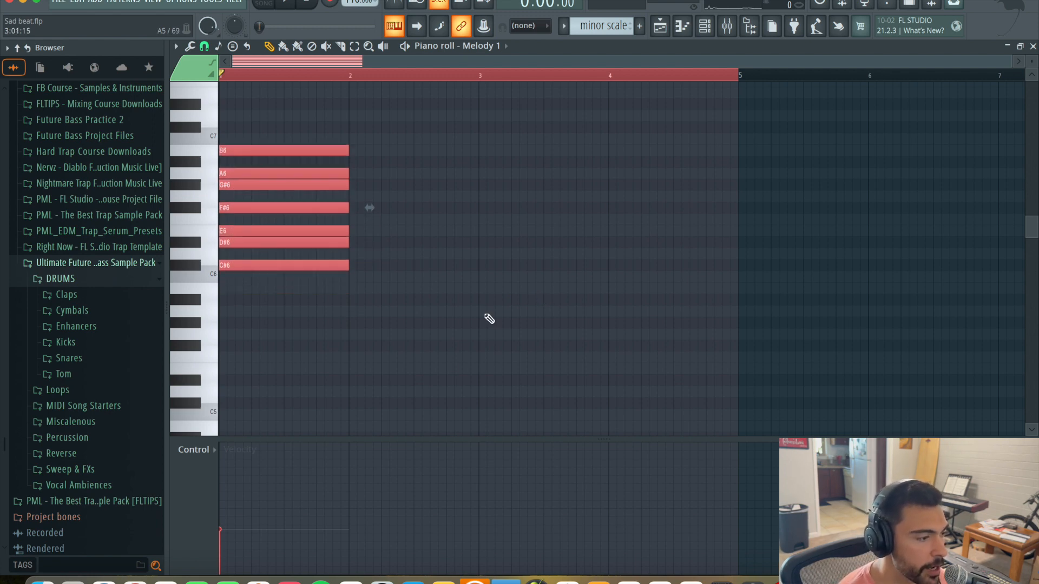
key(super+d)
scroll(304, 238, up, 3)
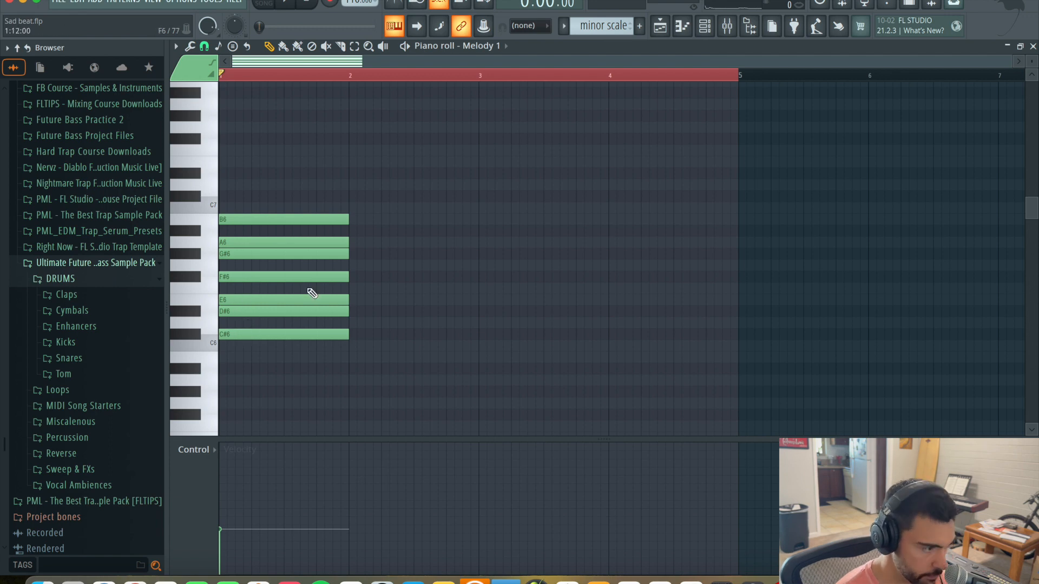
- Transpose all scale notes down one semitone to a root of C6
drag(283, 157, 351, 439)
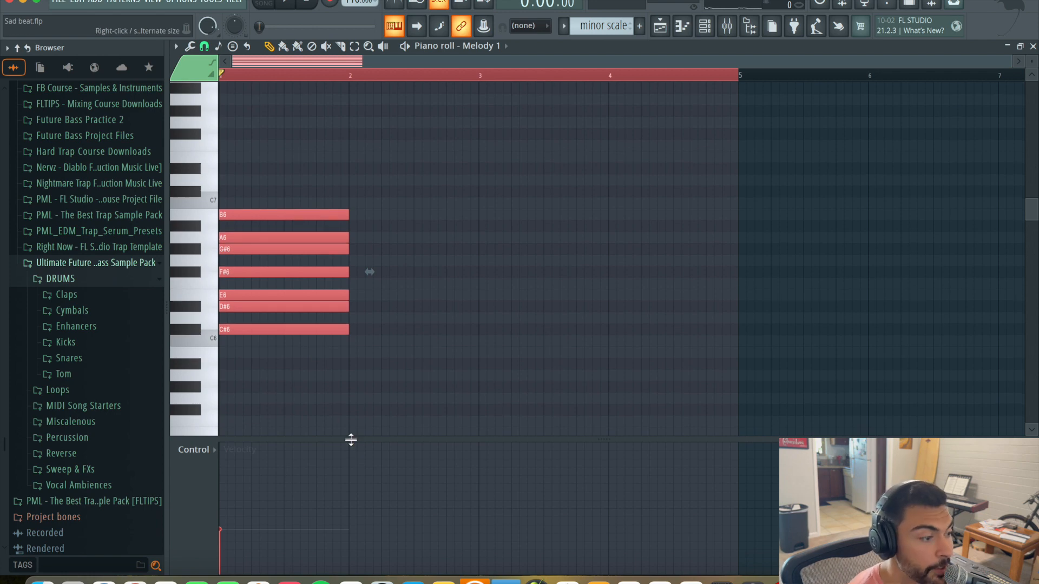
key(shift+Down)
click(423, 389)
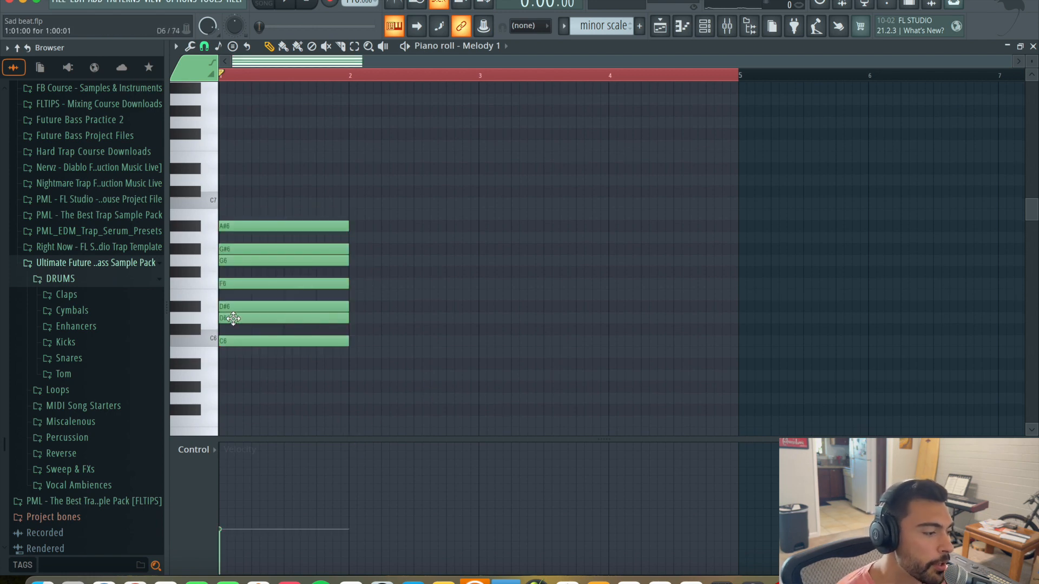
double_click(243, 306)
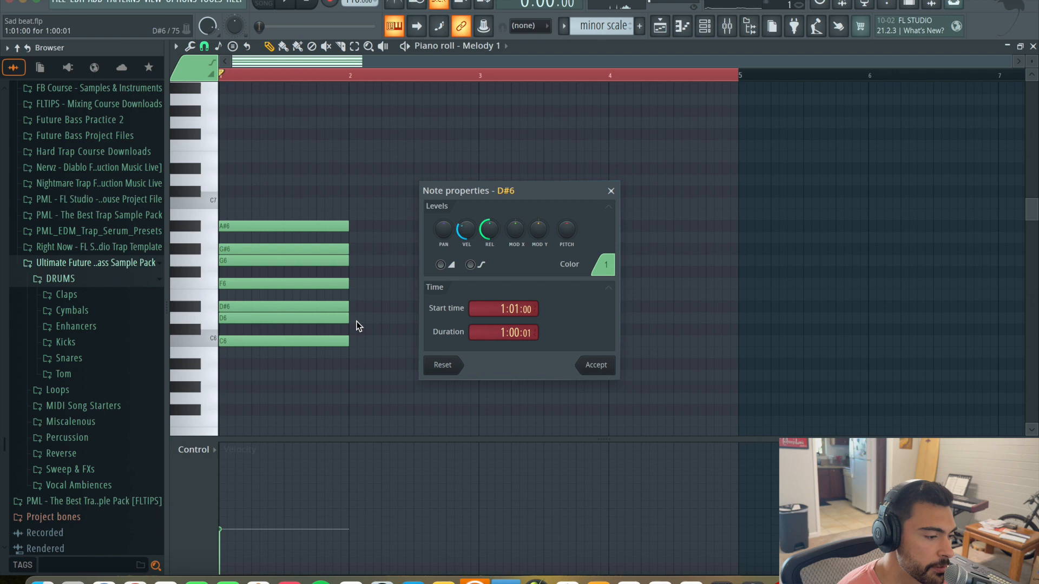
click(611, 191)
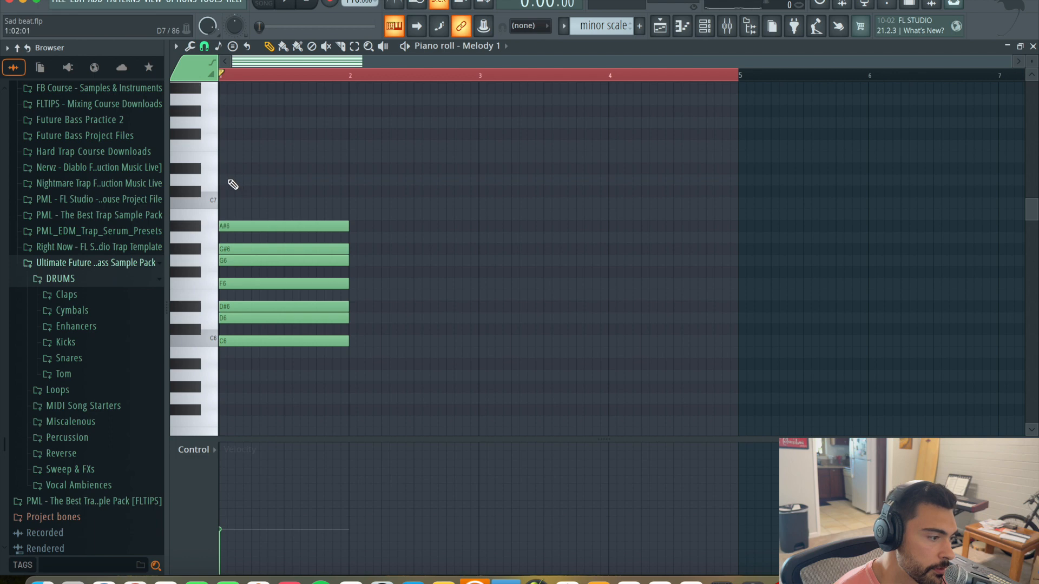
- Draw one-bar melody notes above the scale: D#8 from the start of bar 1, with D8 and G7 staggered after it within bar 1
scroll(239, 162, up, 3)
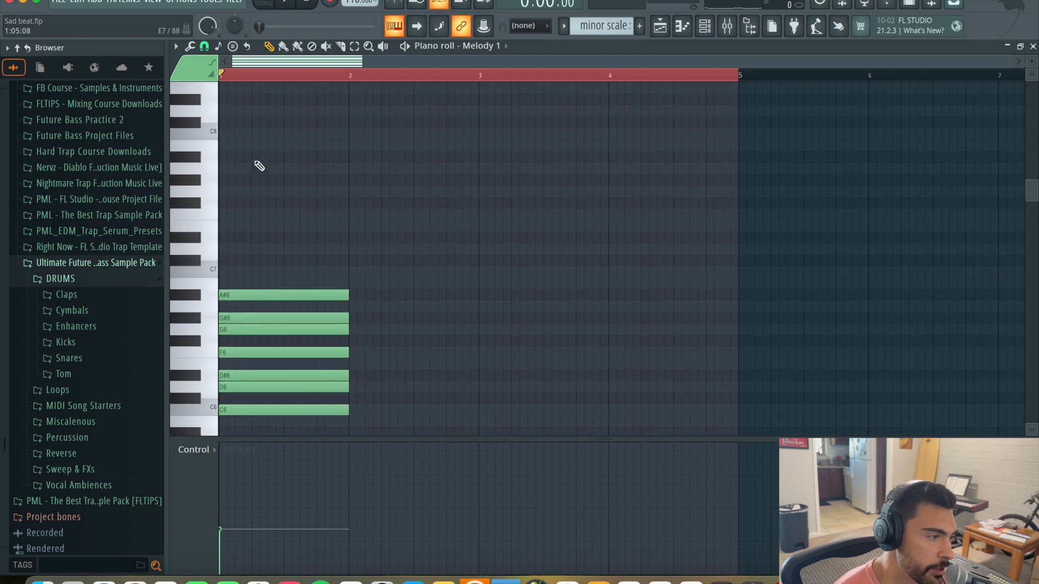
click(237, 100)
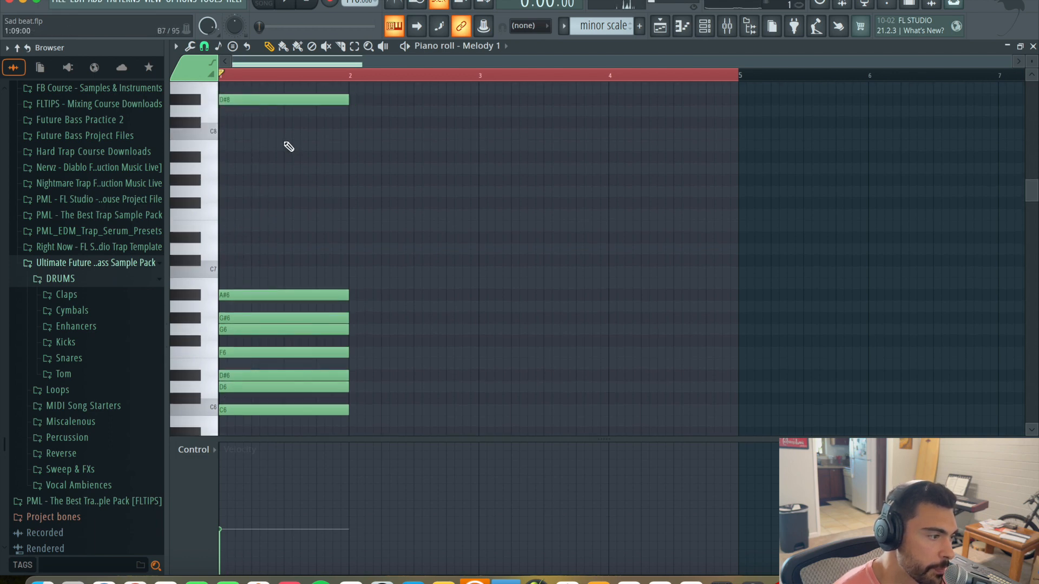
click(275, 112)
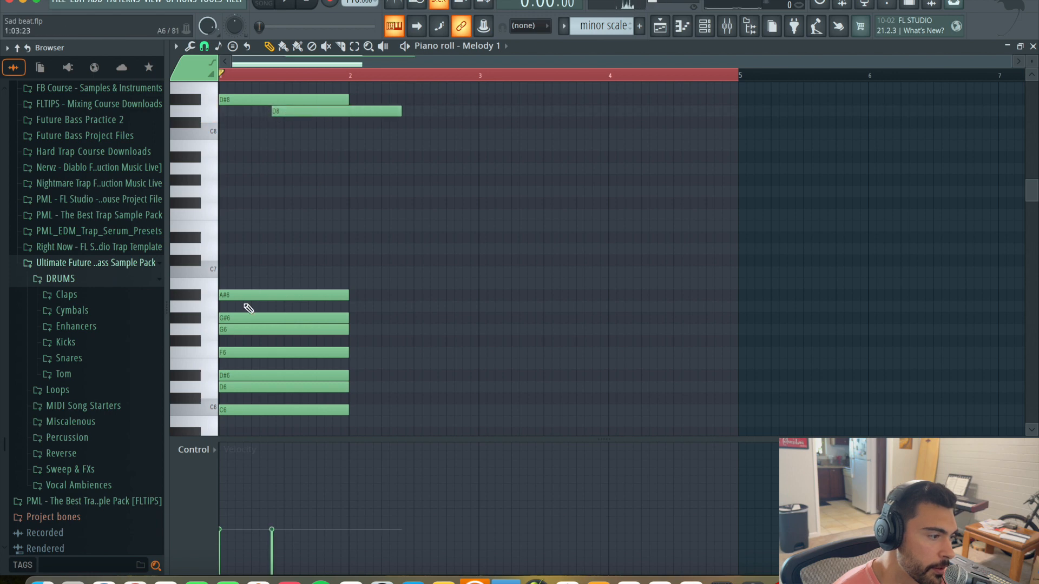
click(325, 192)
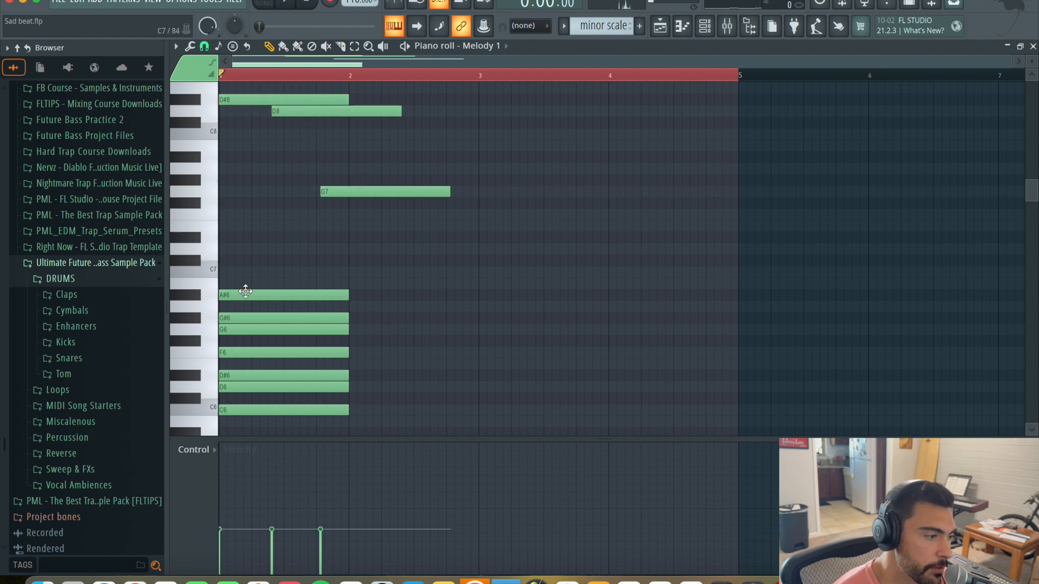
scroll(352, 279, down, 3)
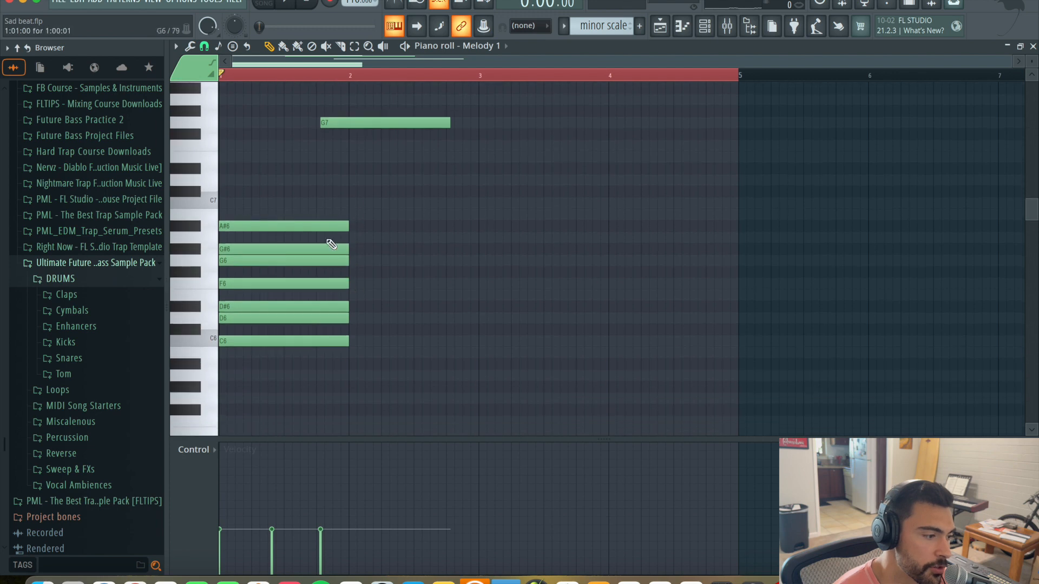
scroll(402, 290, up, 4)
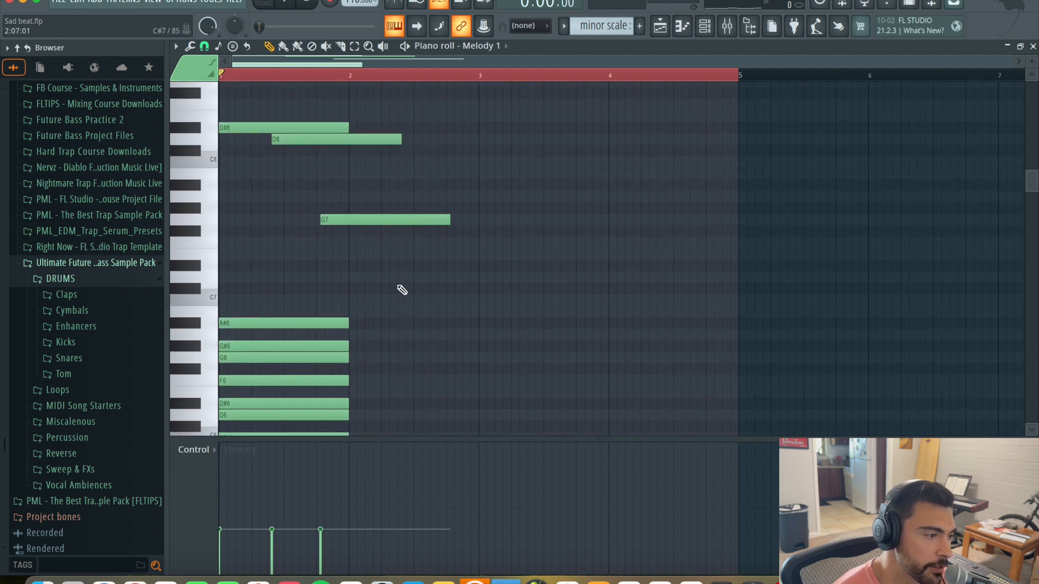
- Draw one-bar melody notes G#7, G7 and D#7 after the first three, starting G#7 at bar 2 and moving G7 and D#7 to begin within bar 2
click(352, 215)
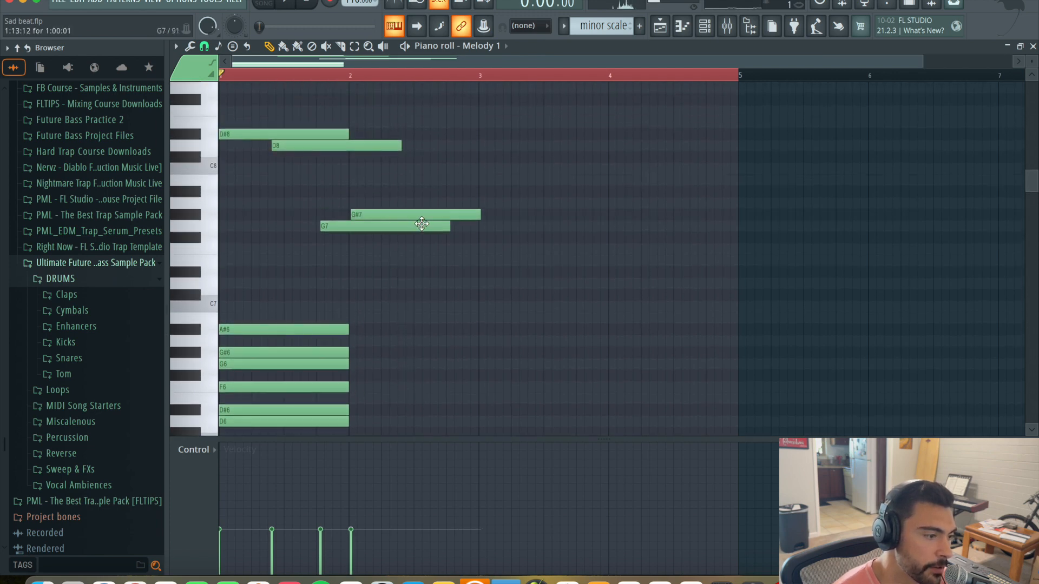
click(467, 227)
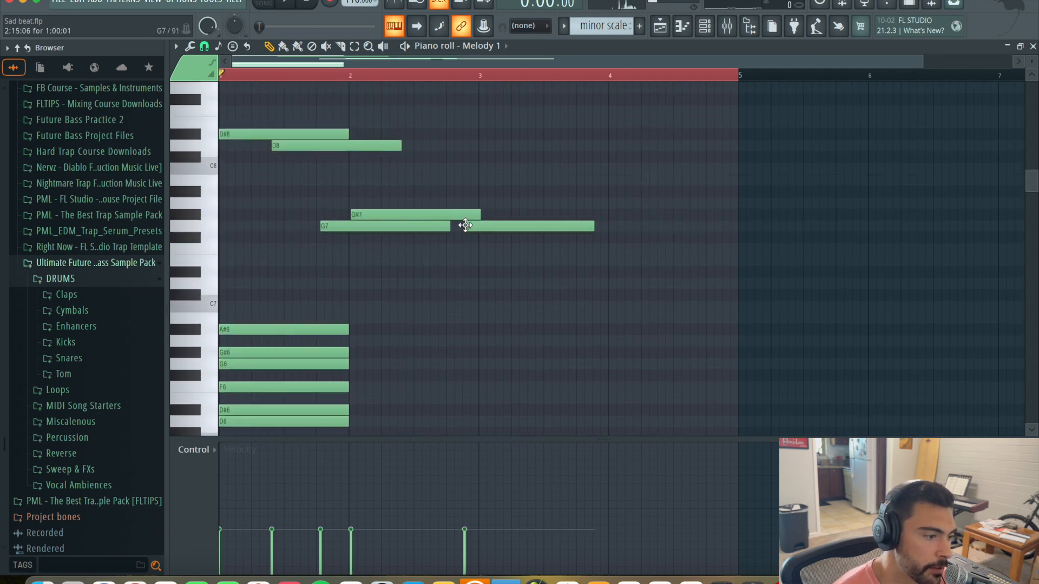
click(487, 273)
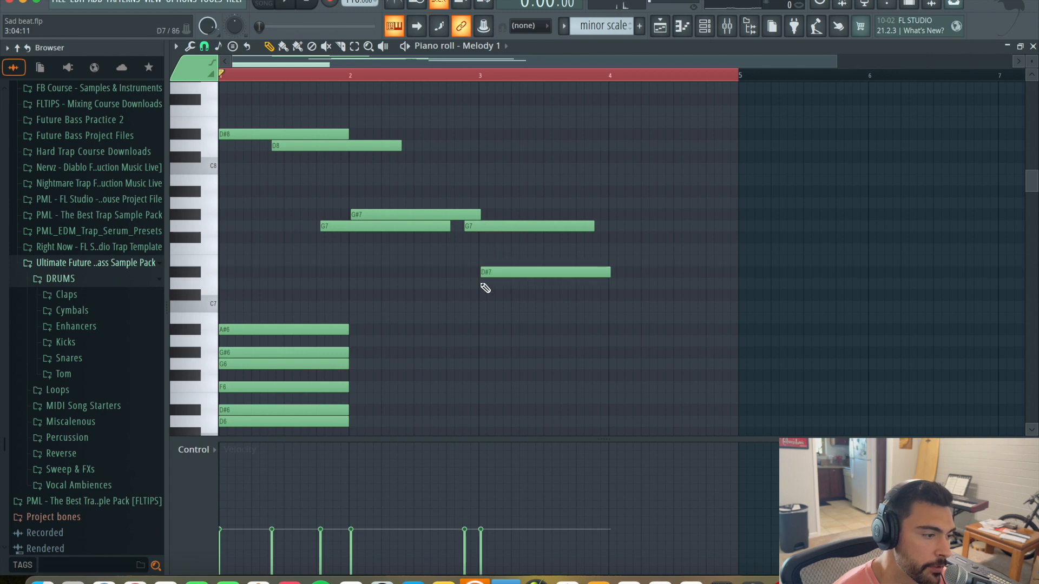
drag(497, 228, 426, 228)
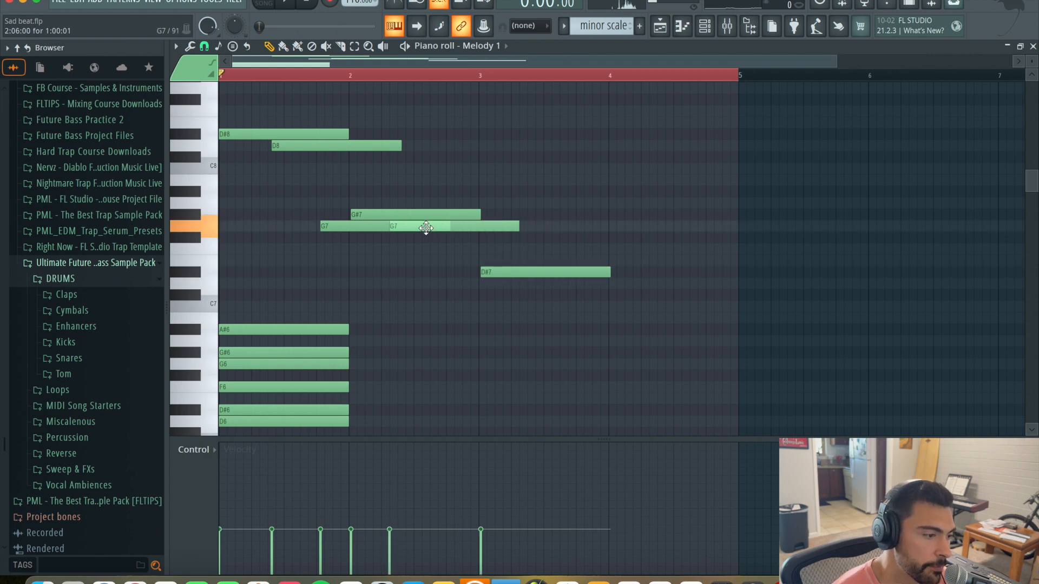
drag(541, 273, 481, 272)
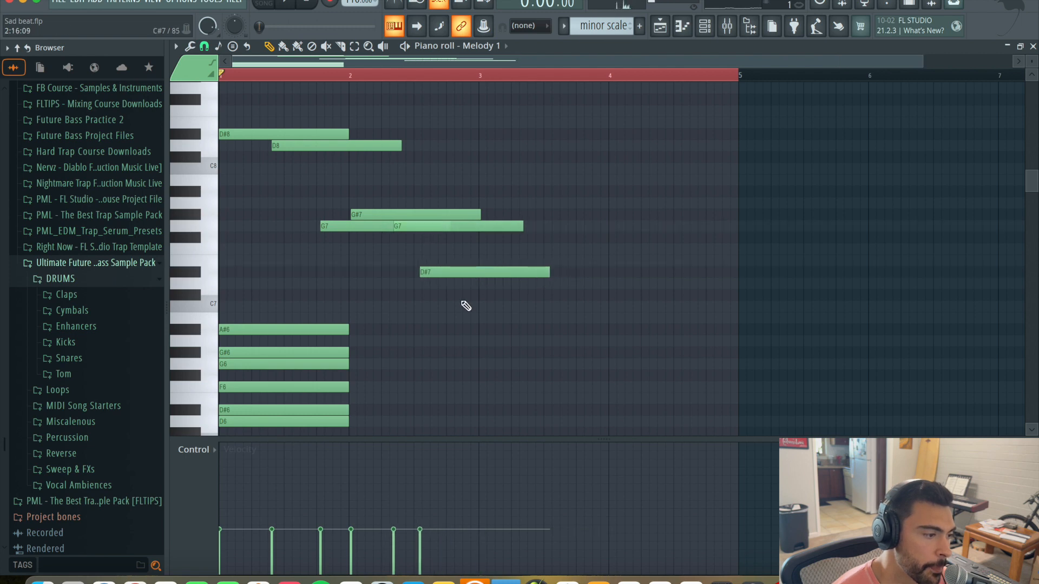
- Play back the drawn melody notes in the minor scale pattern
scroll(310, 319, down, 2)
scroll(300, 355, up, 5)
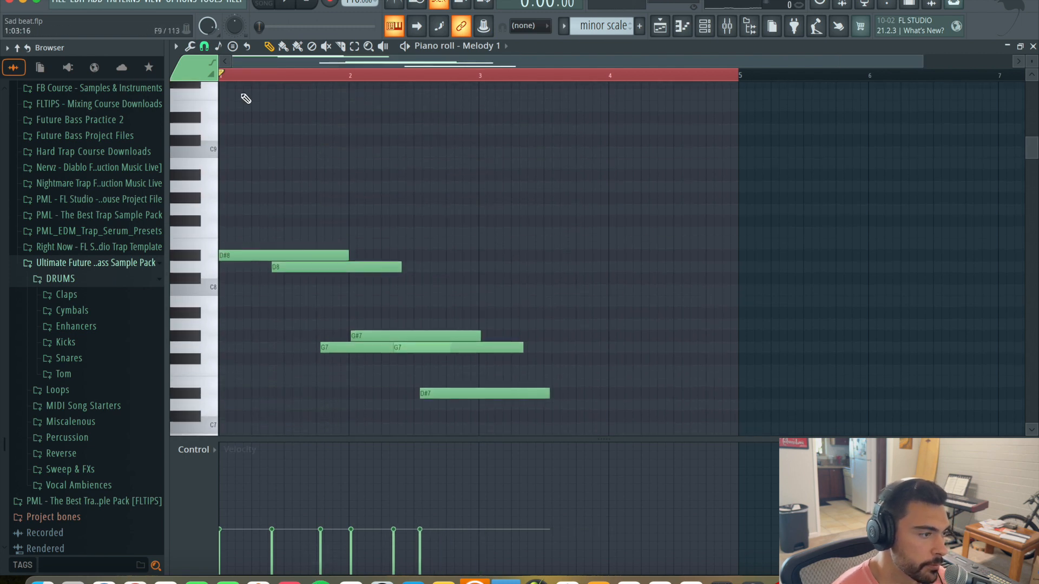
key(space)
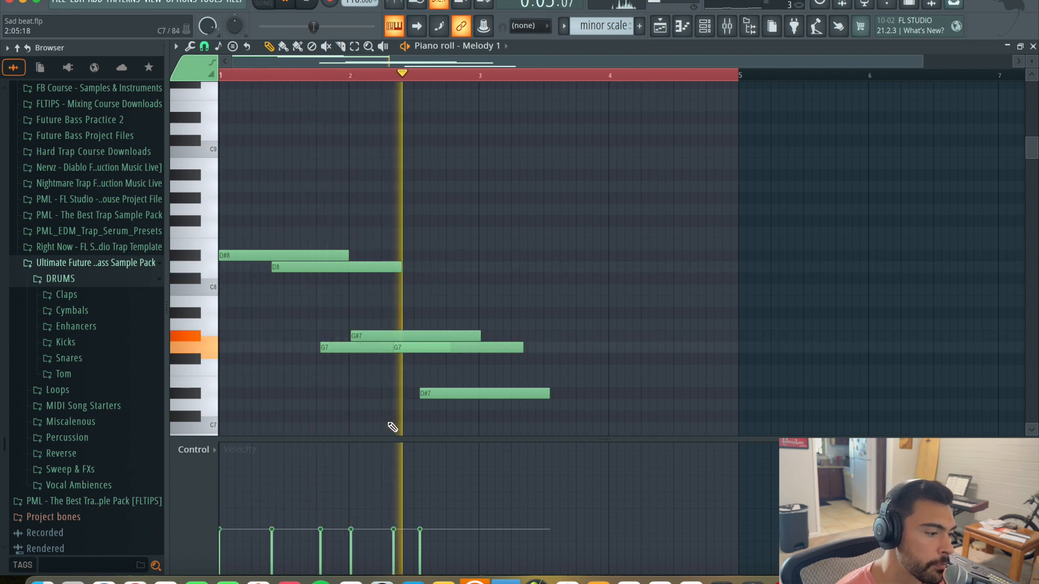
key(space)
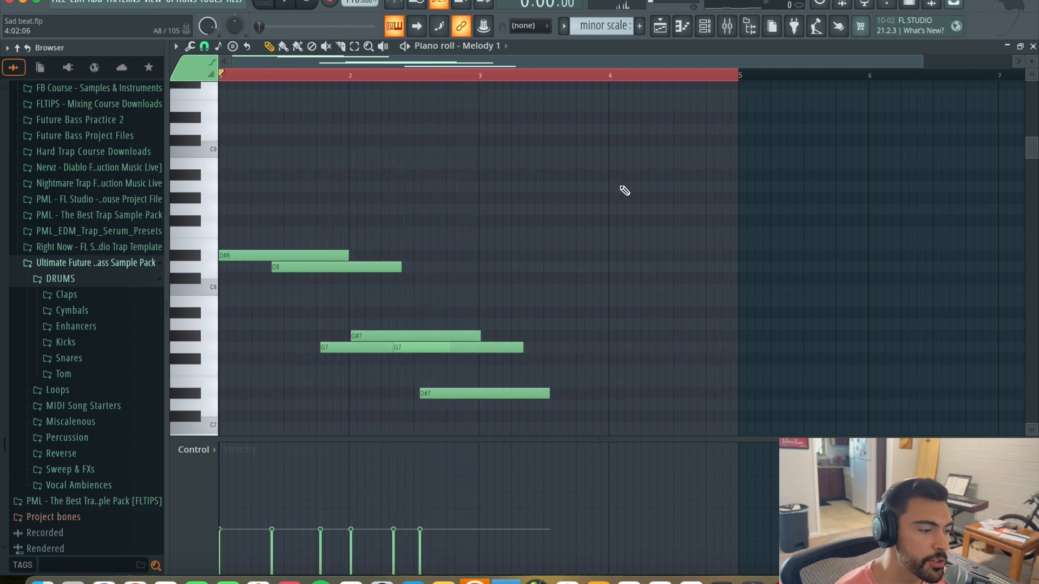
- Delete all melody and scale notes from the minor scale pattern
scroll(584, 304, down, 3)
mouse_move(521, 351)
mouse_down()
mouse_move(446, 228)
mouse_move(440, 304)
mouse_up()
drag(329, 215, 458, 299)
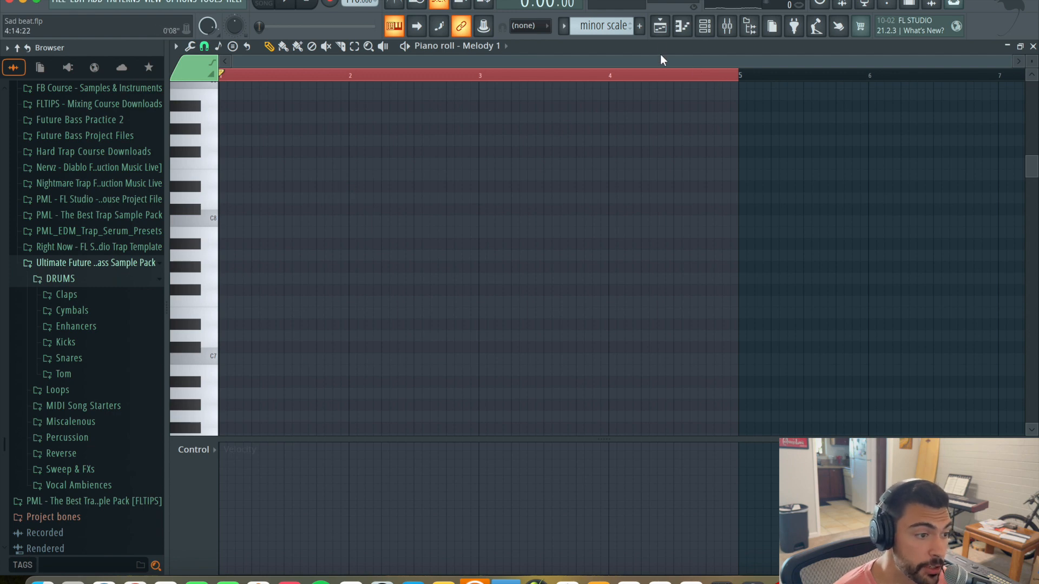
- Return to the playlist and make the Melody 1 - Melody 1 pattern active
click(669, 31)
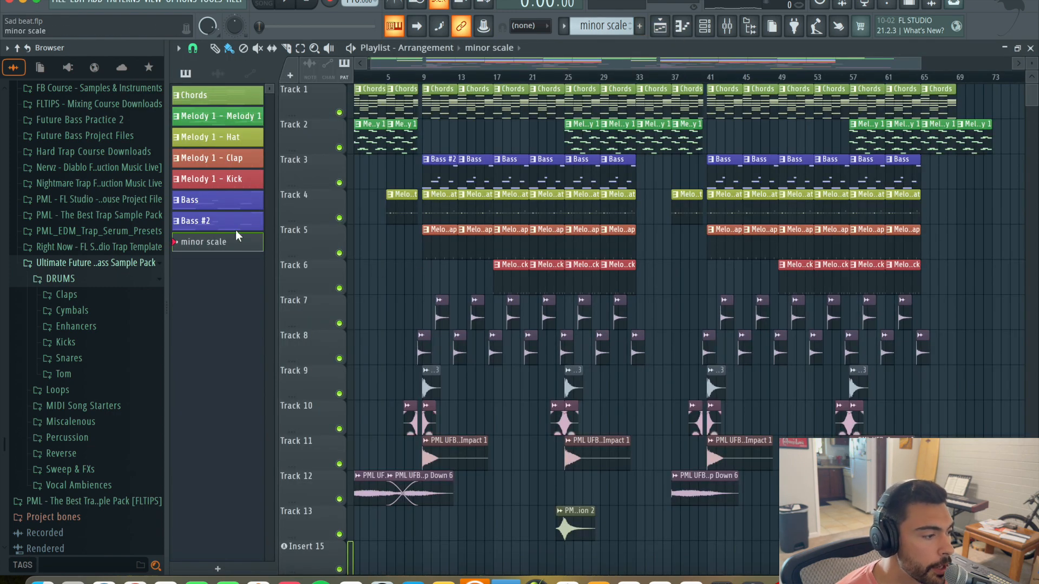
click(238, 222)
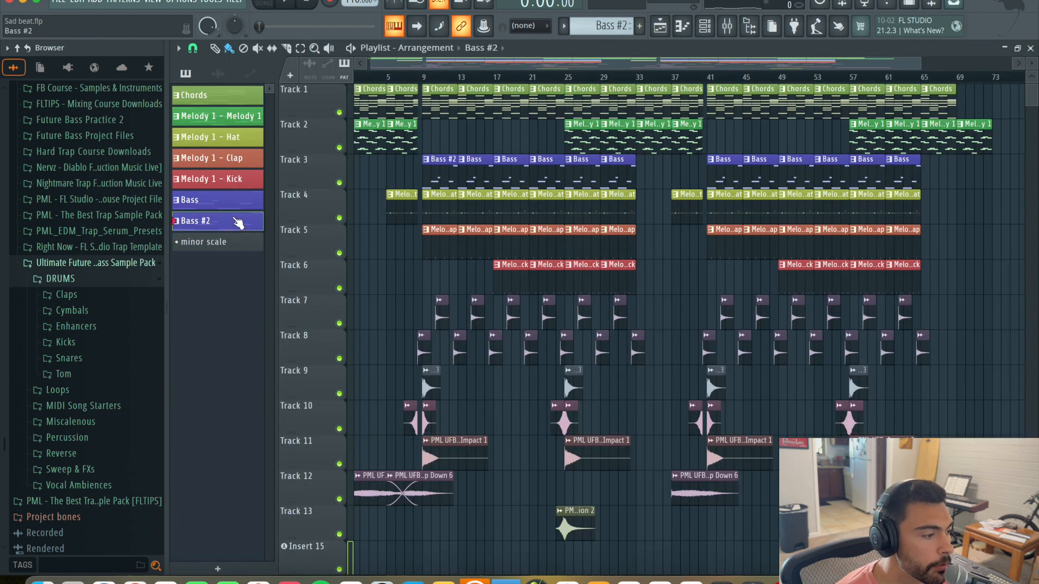
click(216, 102)
click(210, 114)
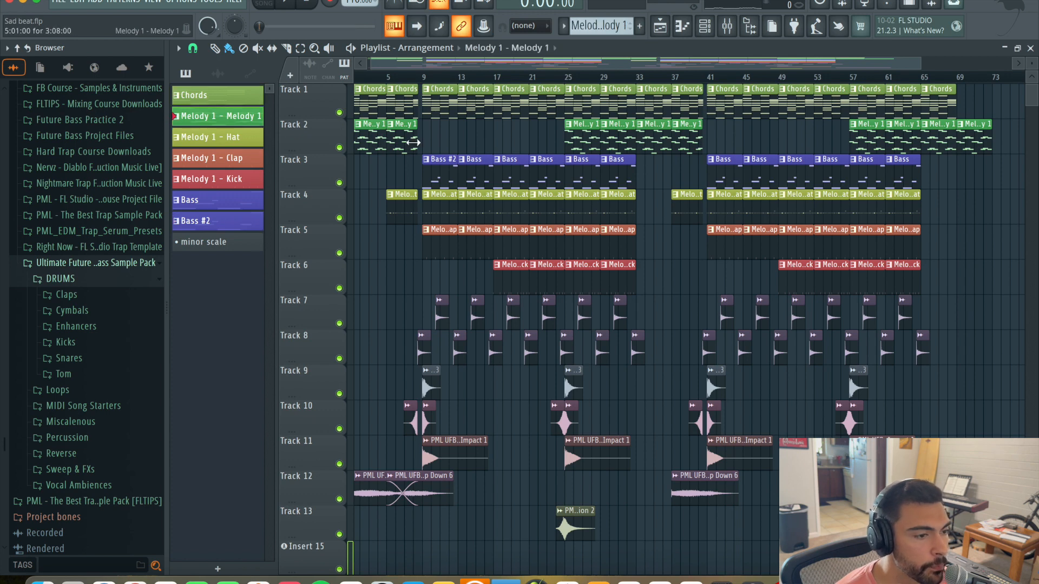
- Examine the Fruity Love Philter settings and presets and the Fruity Delay 3 settings on the Melody 1 mixer track
click(735, 31)
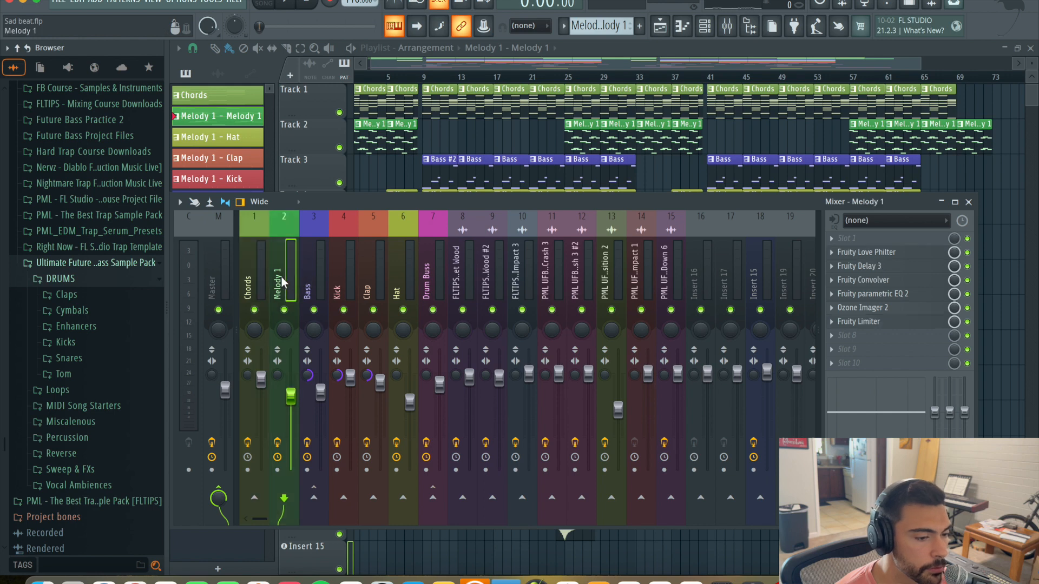
click(883, 255)
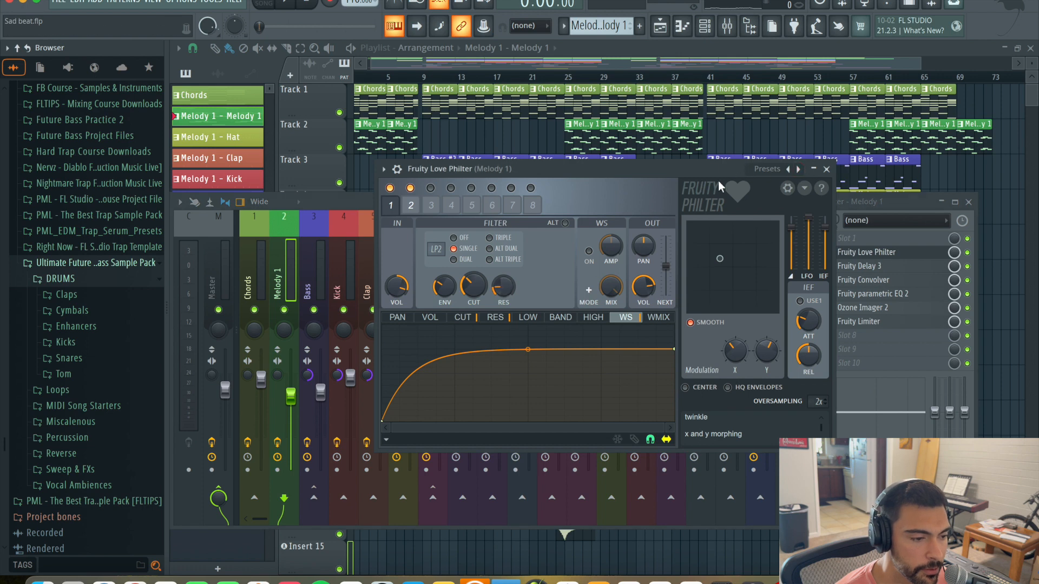
click(775, 170)
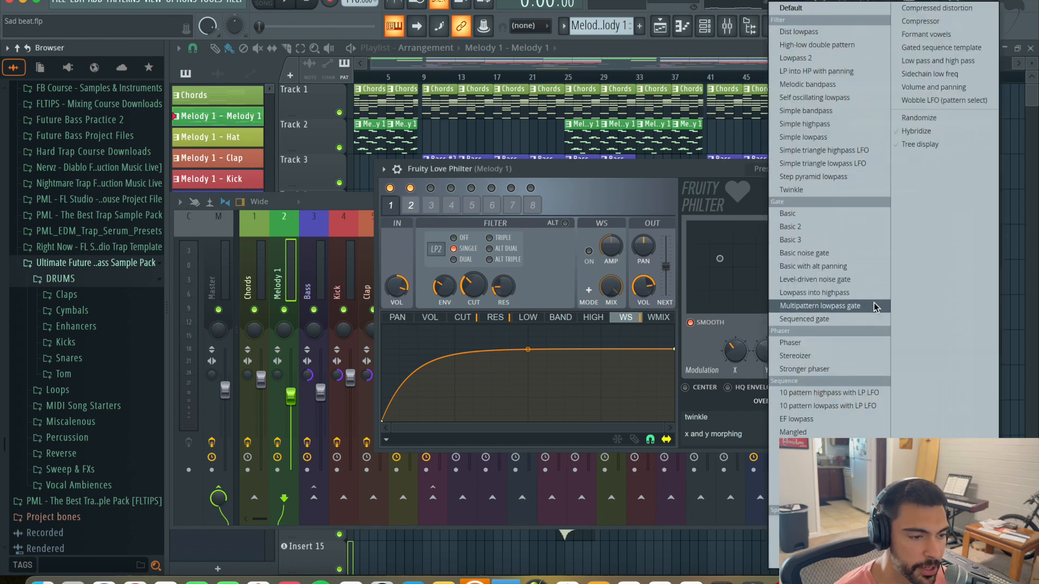
click(629, 169)
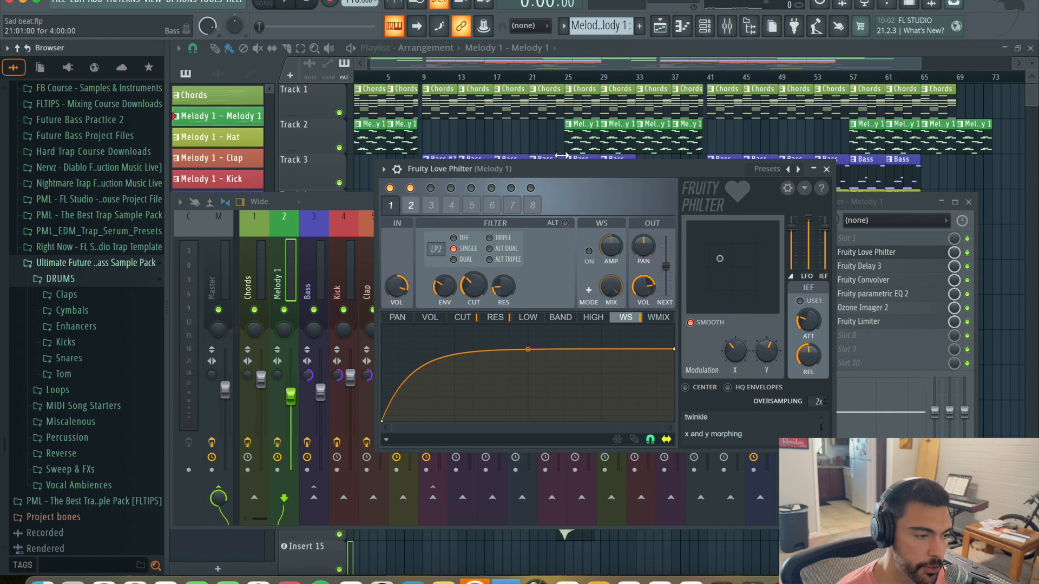
click(828, 170)
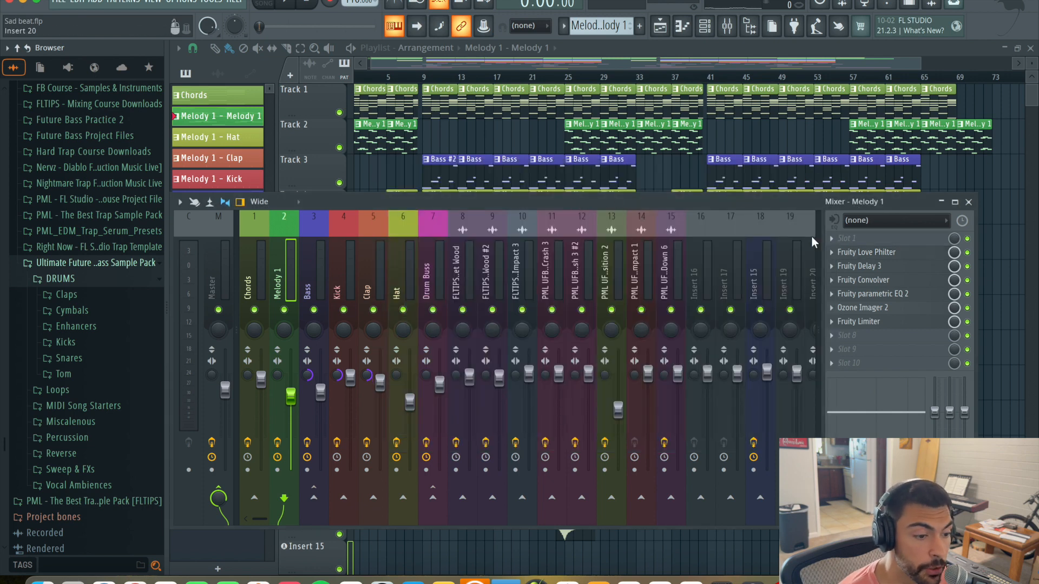
click(886, 269)
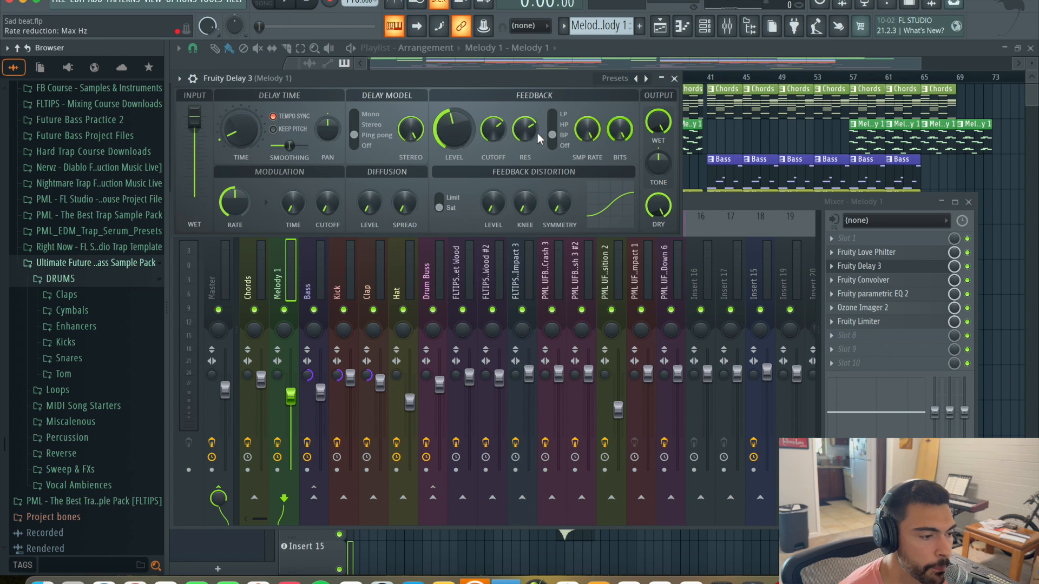
click(675, 79)
- Examine the Fruity Convolver's impulse response and equalizer curve on the Melody 1 mixer track
click(866, 280)
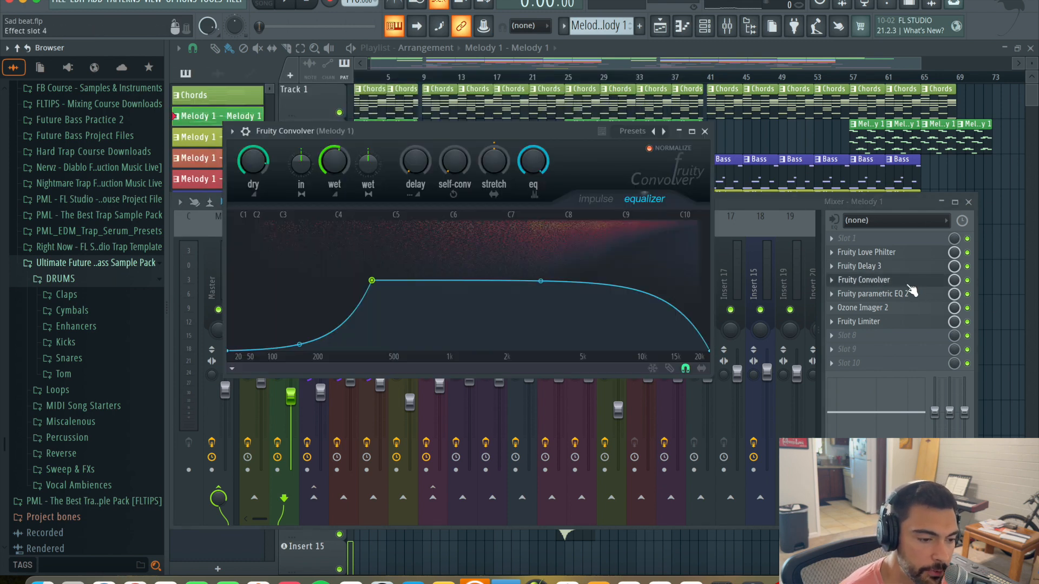
click(598, 199)
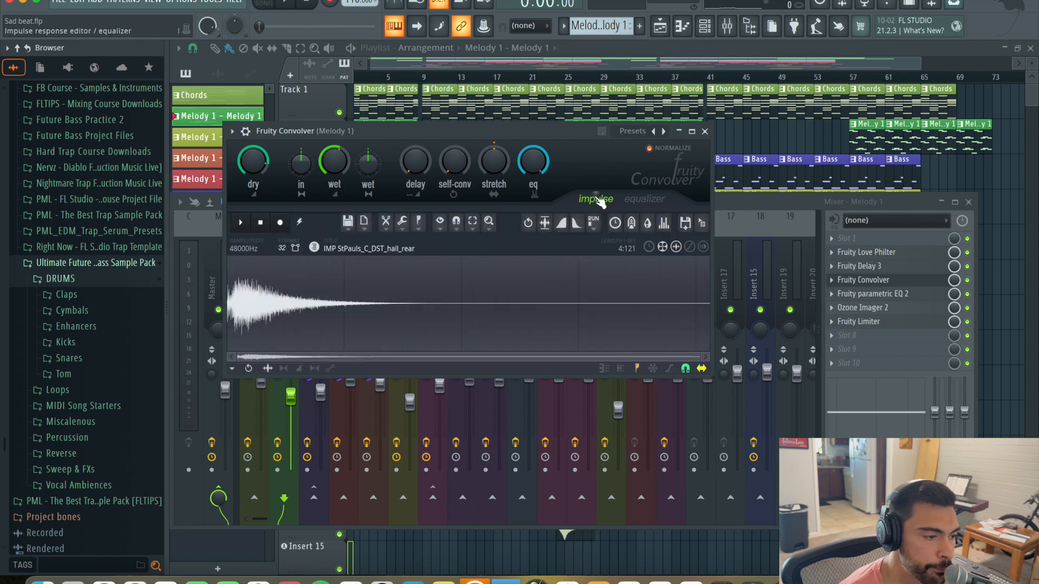
click(644, 199)
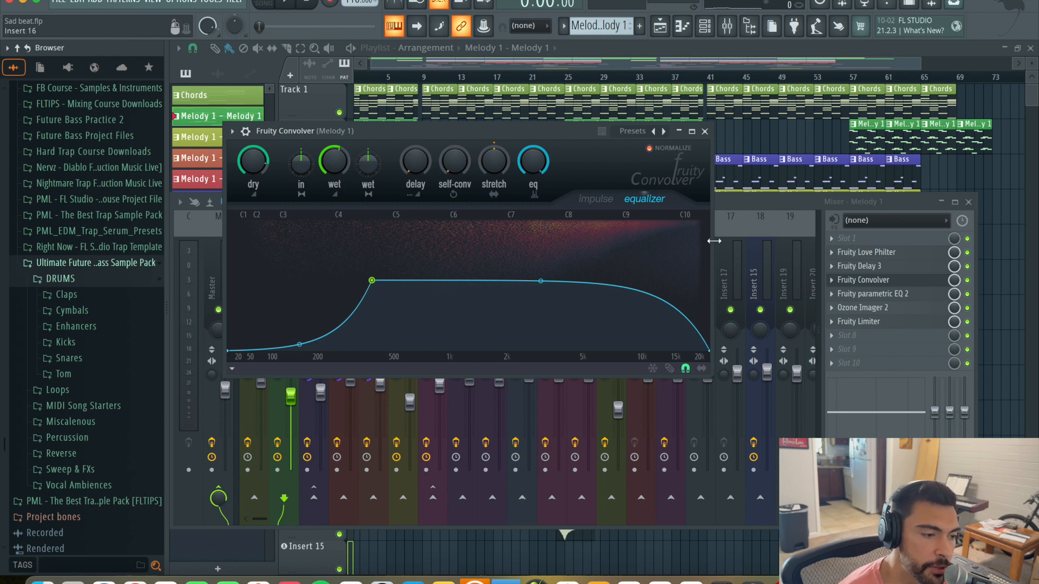
click(605, 205)
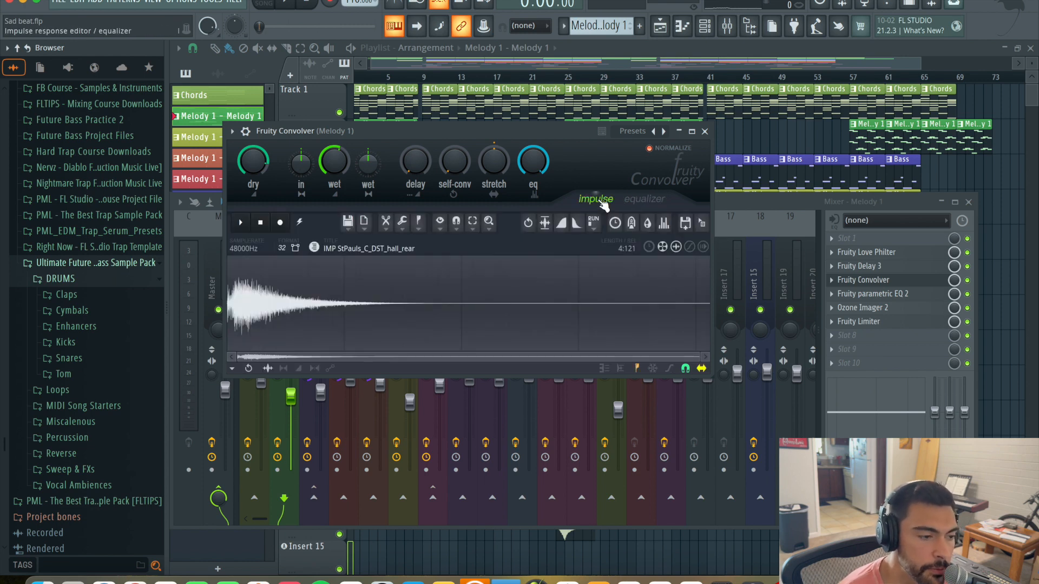
click(704, 131)
- Set the decay time of Fruity Reeverb 2 on the Chords mixer track to 5.9 sec and close the mixer
click(255, 295)
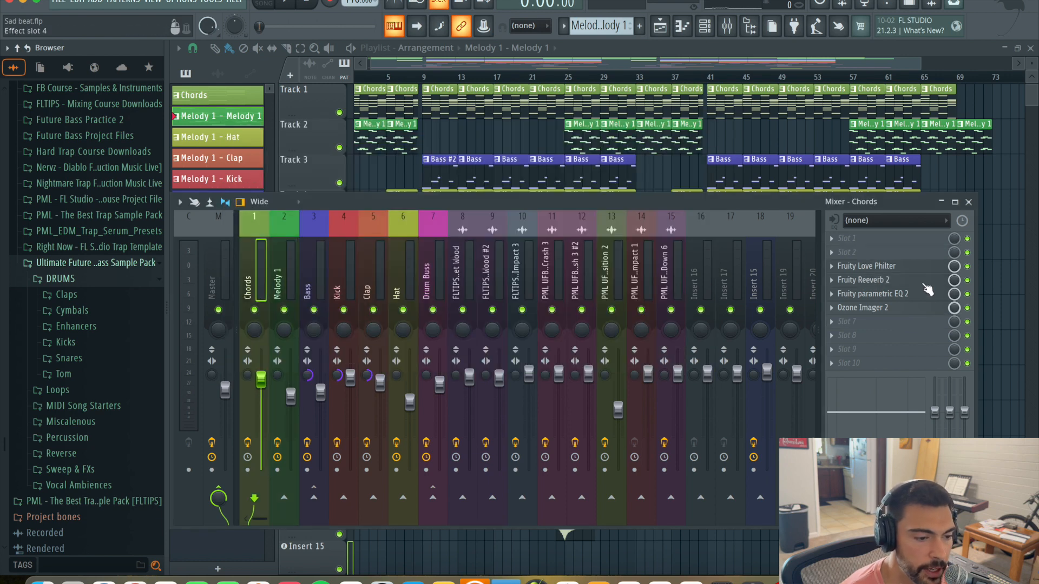
click(893, 281)
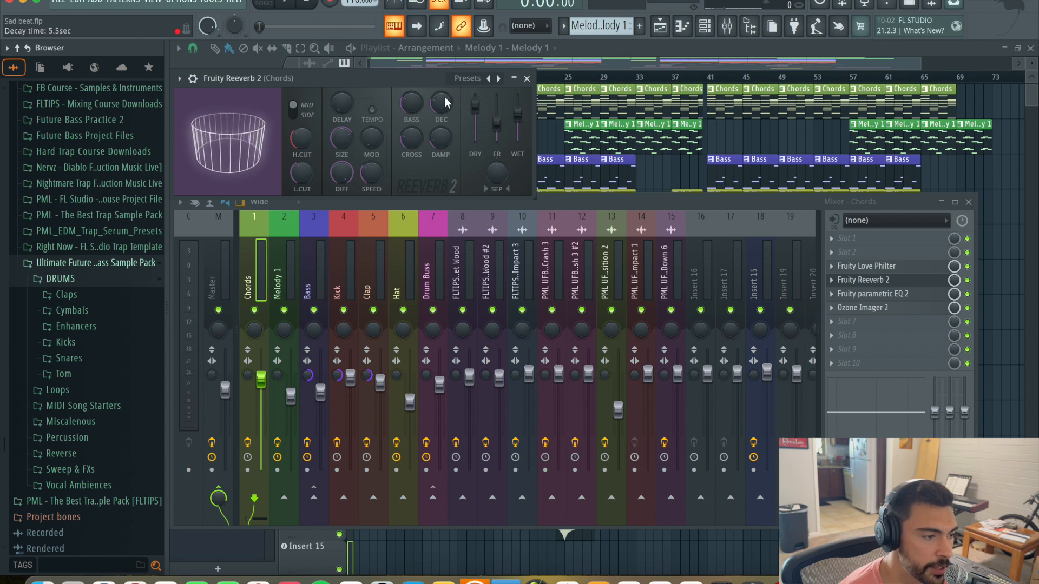
drag(443, 107, 443, 102)
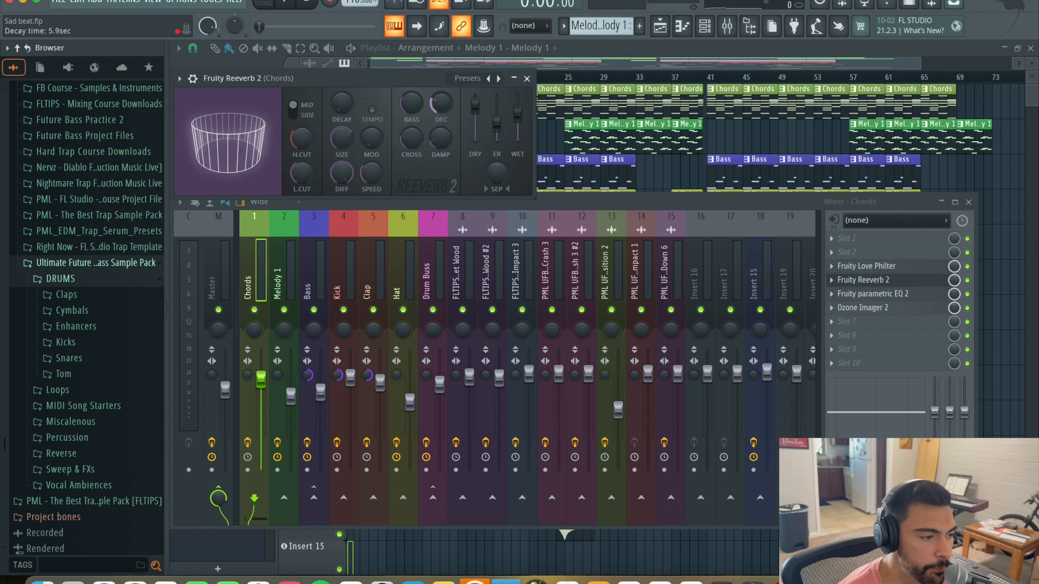
click(527, 79)
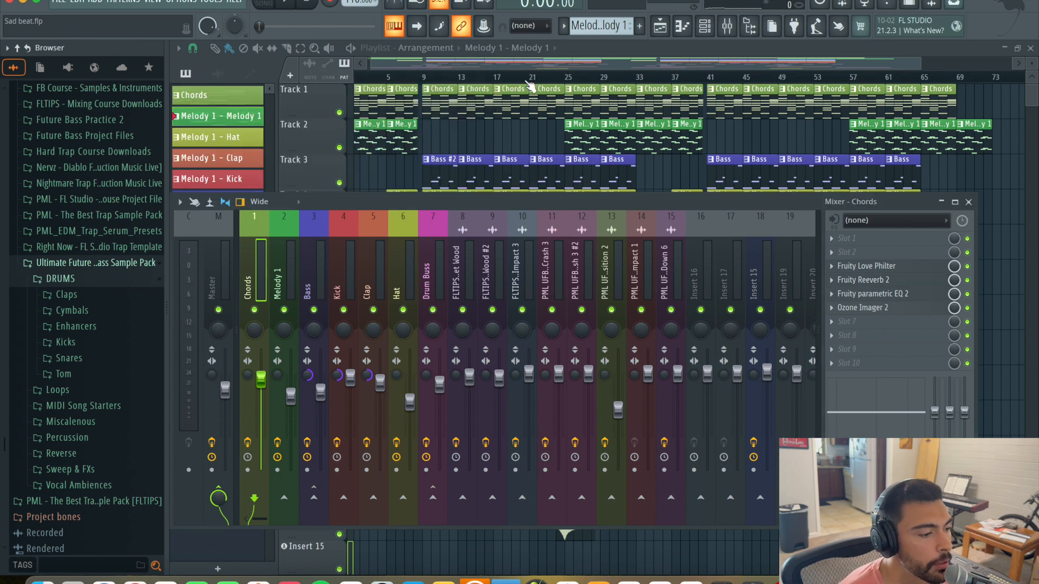
click(969, 203)
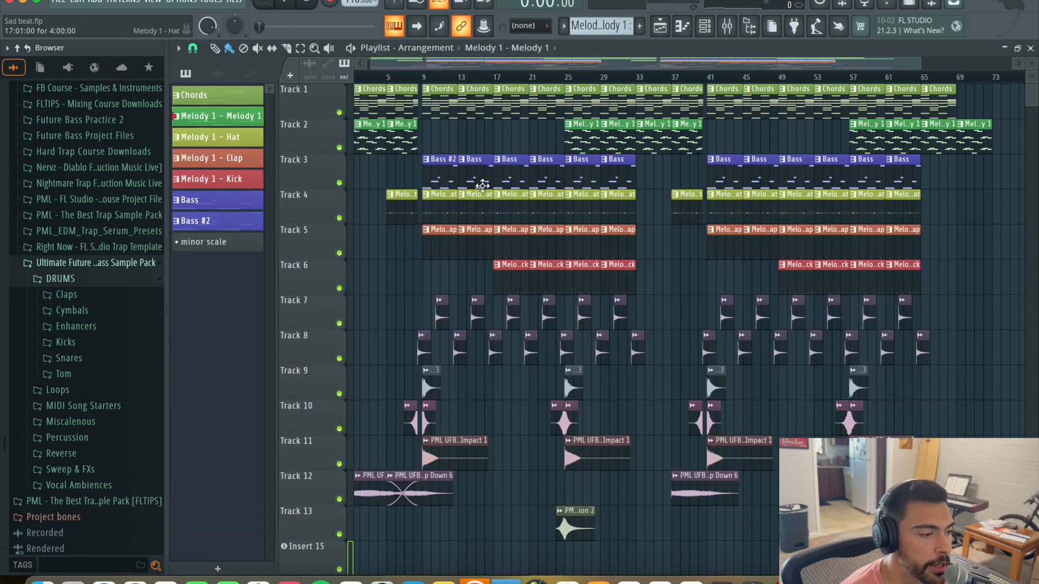
- Open the Bass #2 pattern's notes from the playlist and play them back
double_click(438, 178)
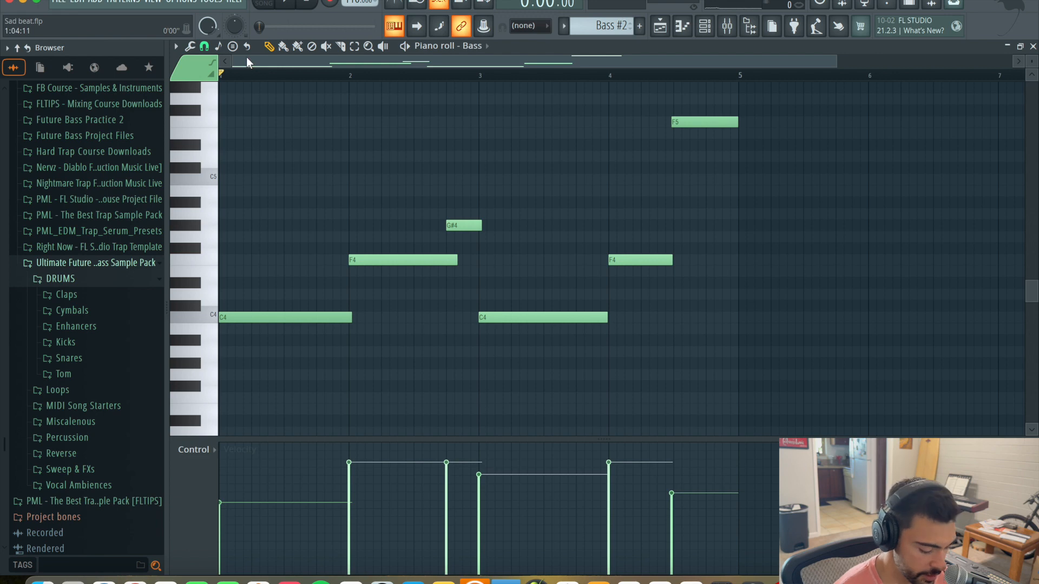
key(space)
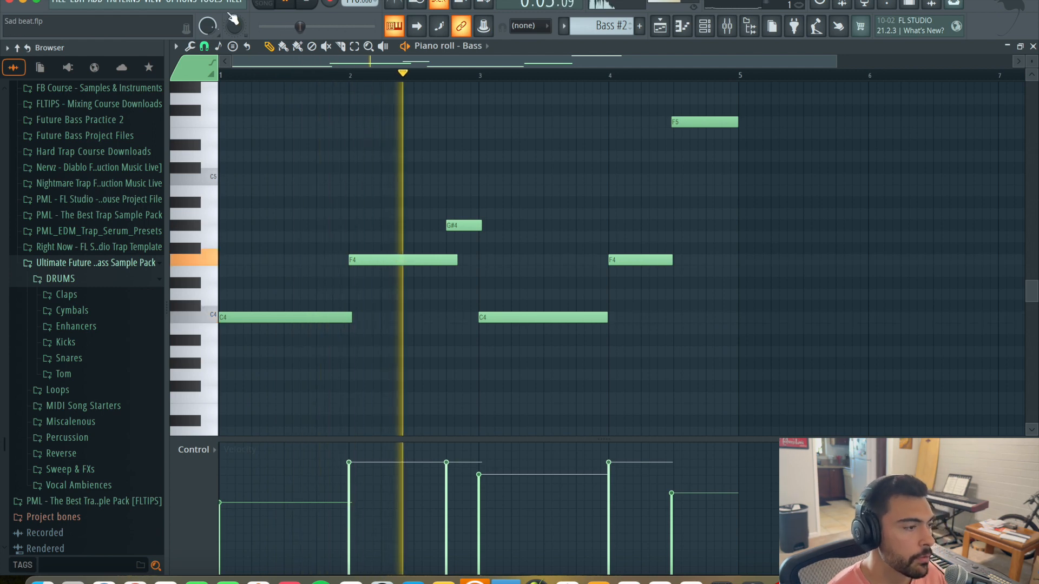
key(space)
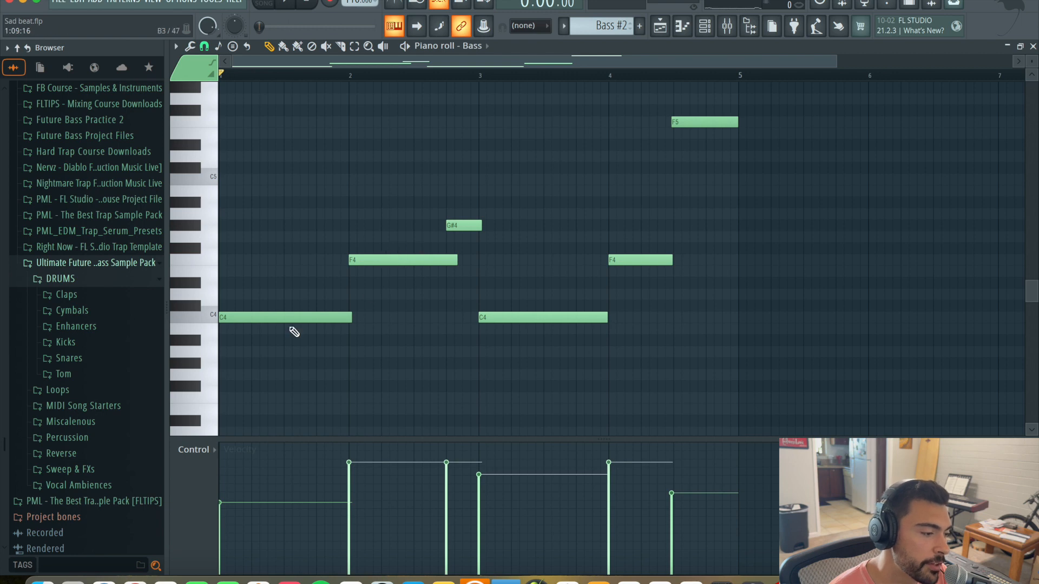
- Inspect the note properties of the opening C4 and the G#4 in Bass #2, sounding the first F4 in between
double_click(271, 318)
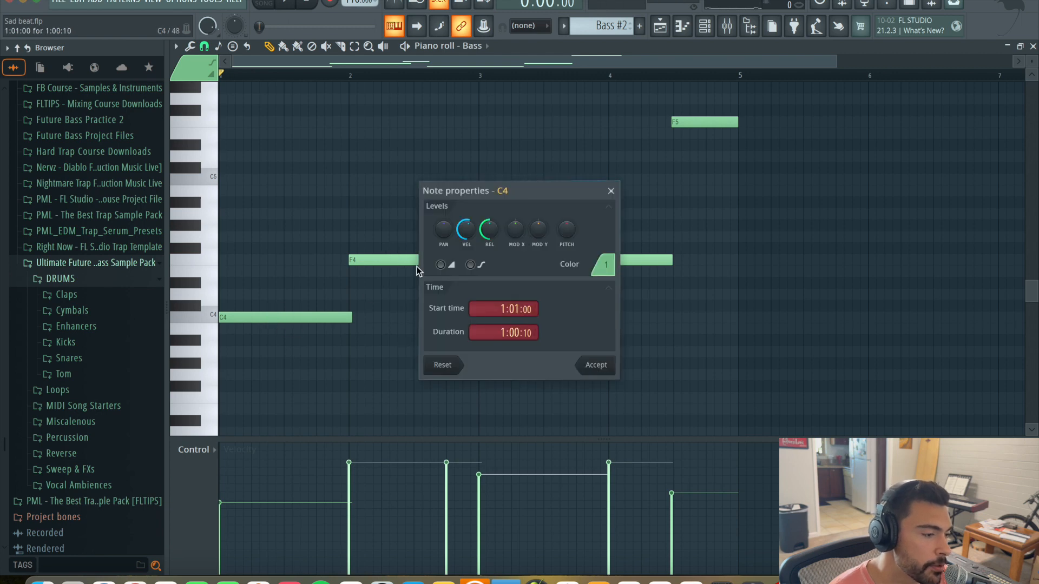
click(612, 191)
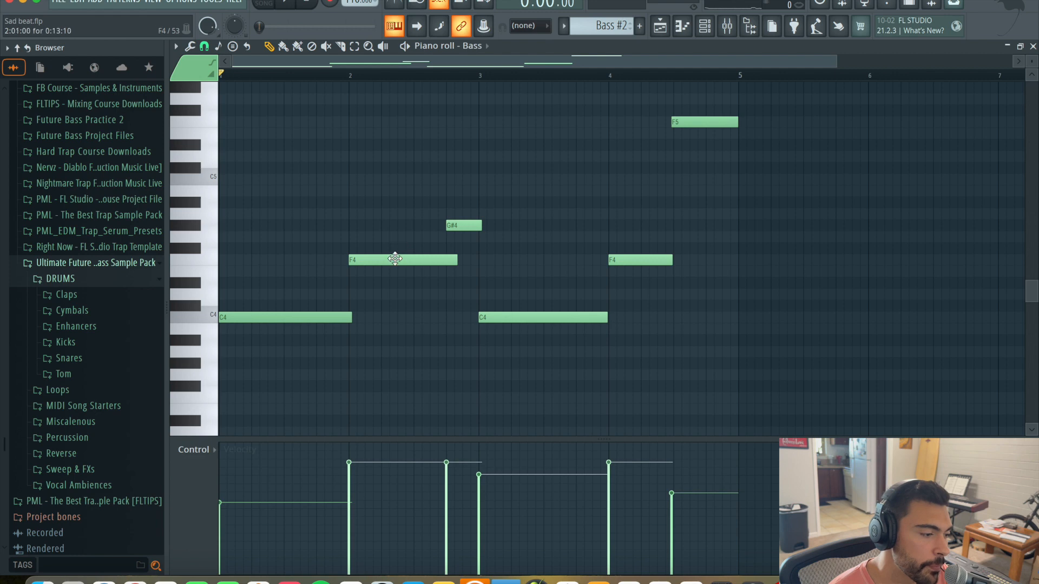
click(395, 259)
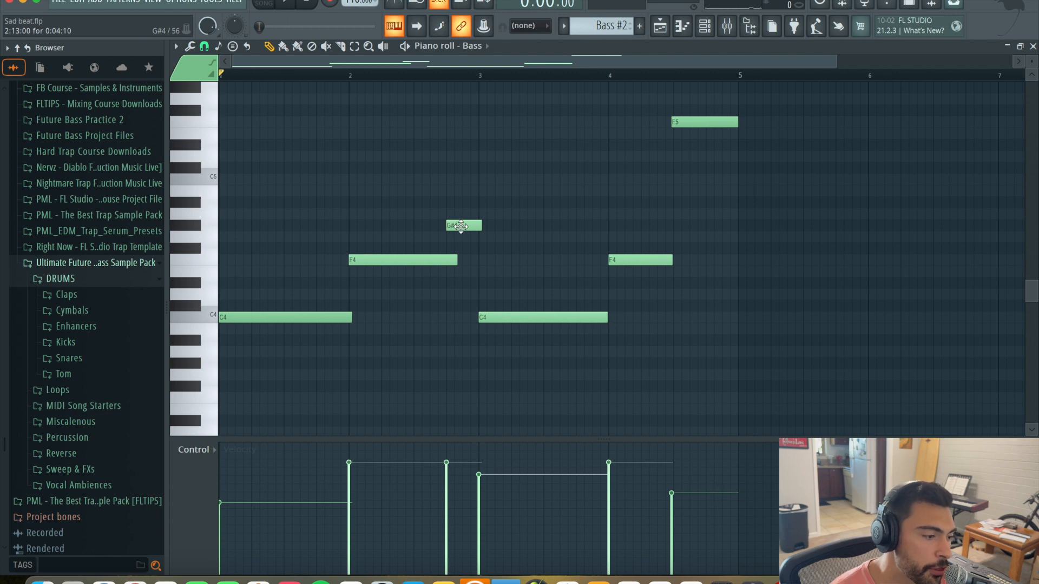
double_click(461, 225)
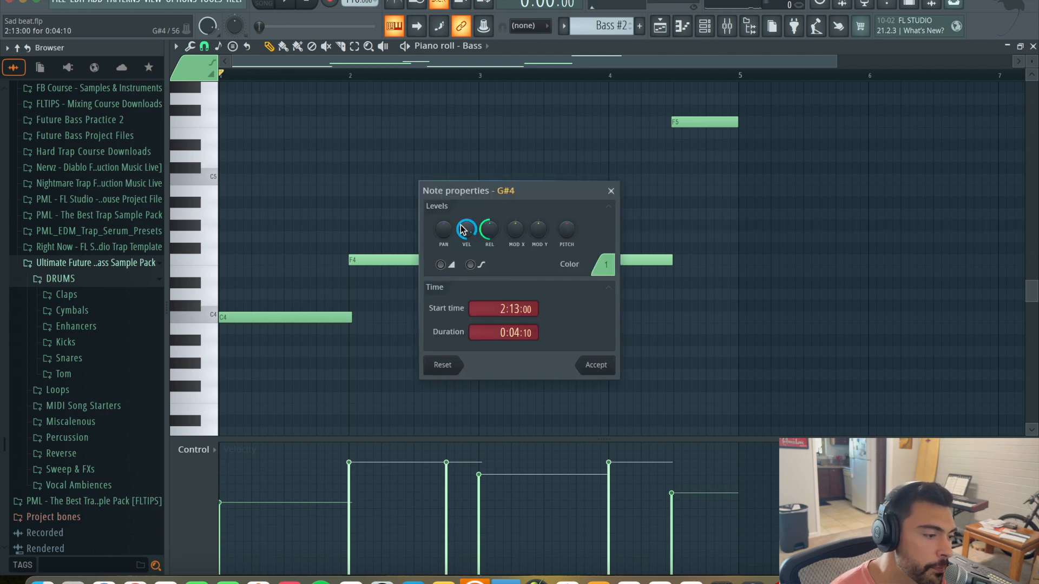
click(612, 194)
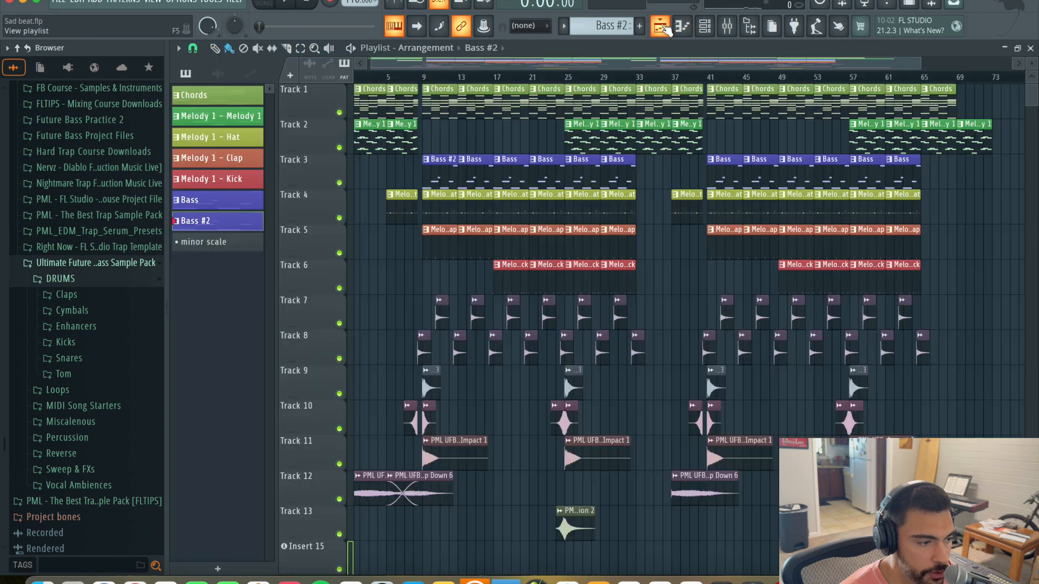
- Review the Chords pattern's notes from the playlist and return to the arrangement
key(F5)
double_click(440, 106)
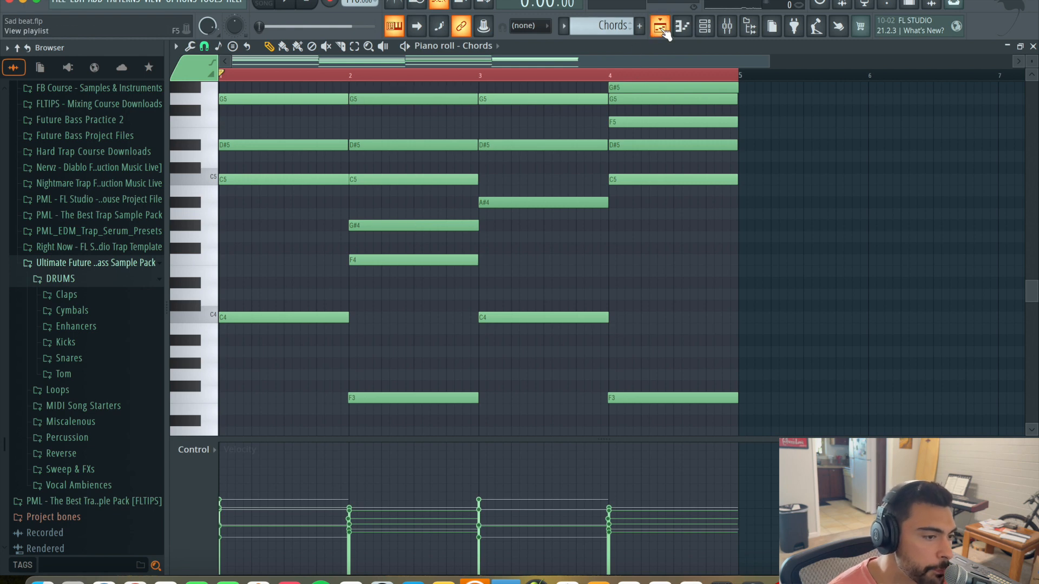
click(659, 25)
- Reopen the Bass #2 pattern from its start and sound the last F4 and the closing F5
double_click(437, 176)
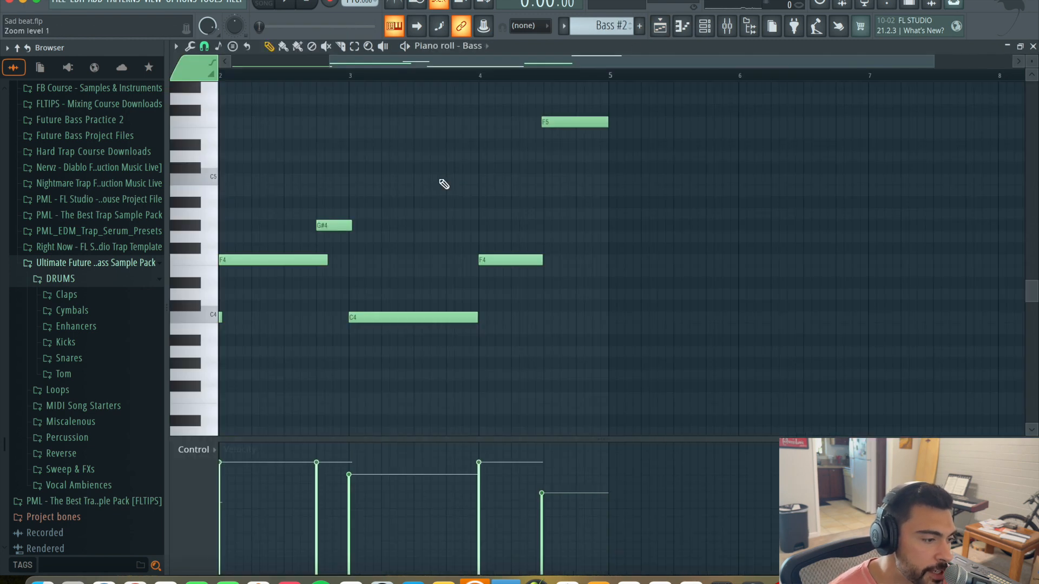
drag(489, 61, 407, 63)
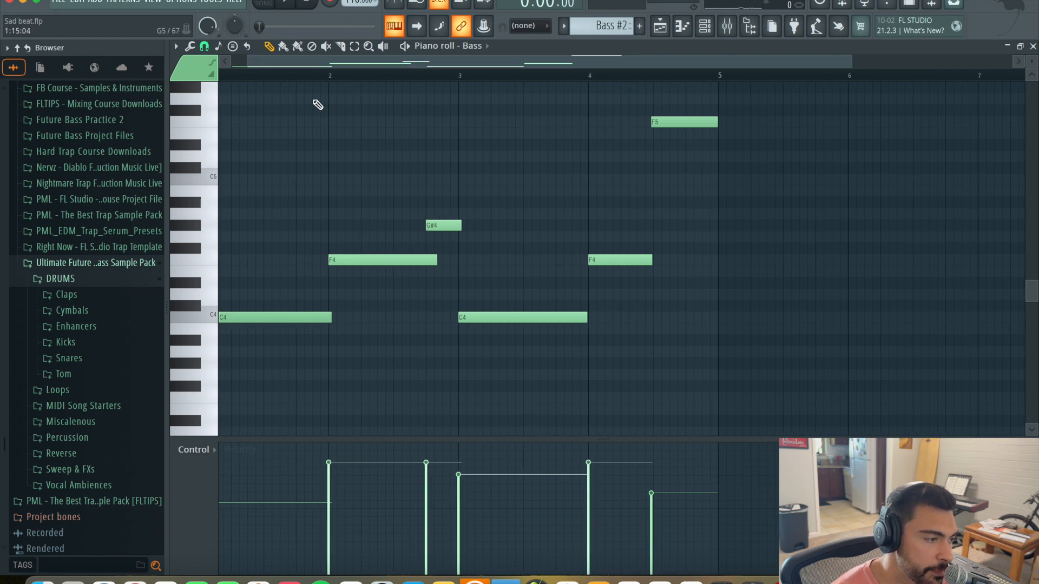
drag(318, 61, 301, 62)
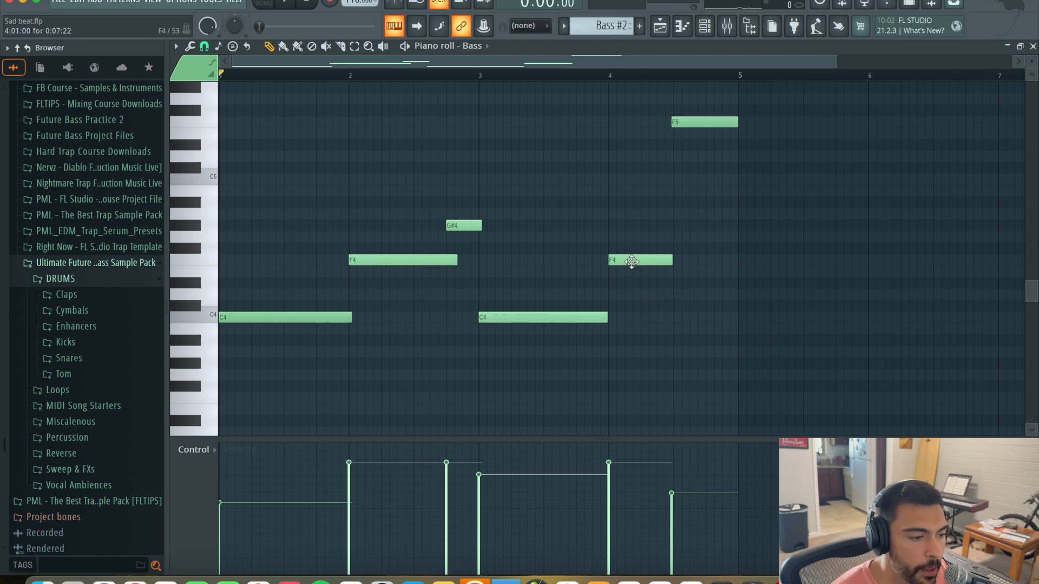
click(633, 262)
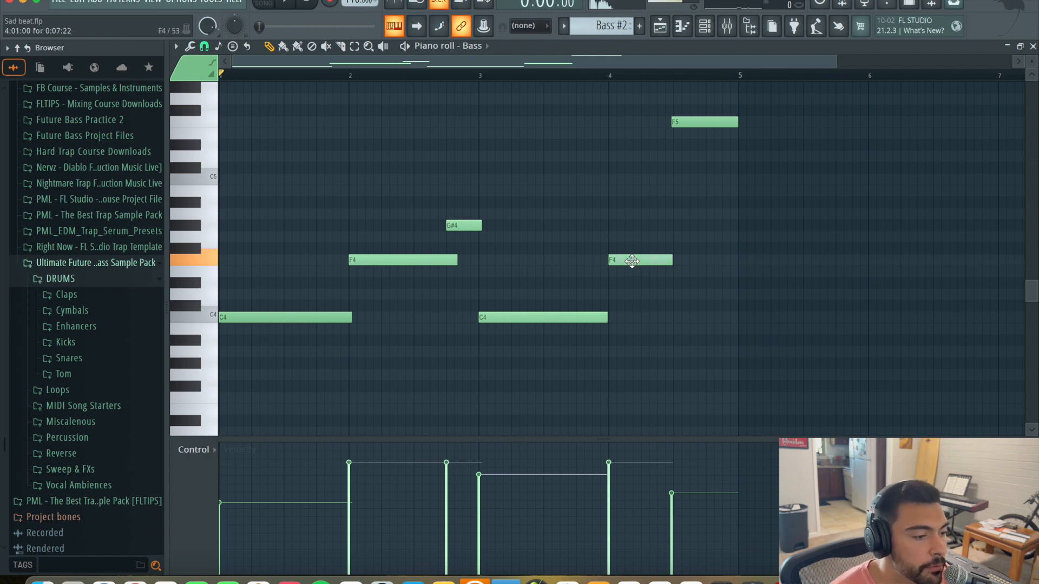
click(688, 122)
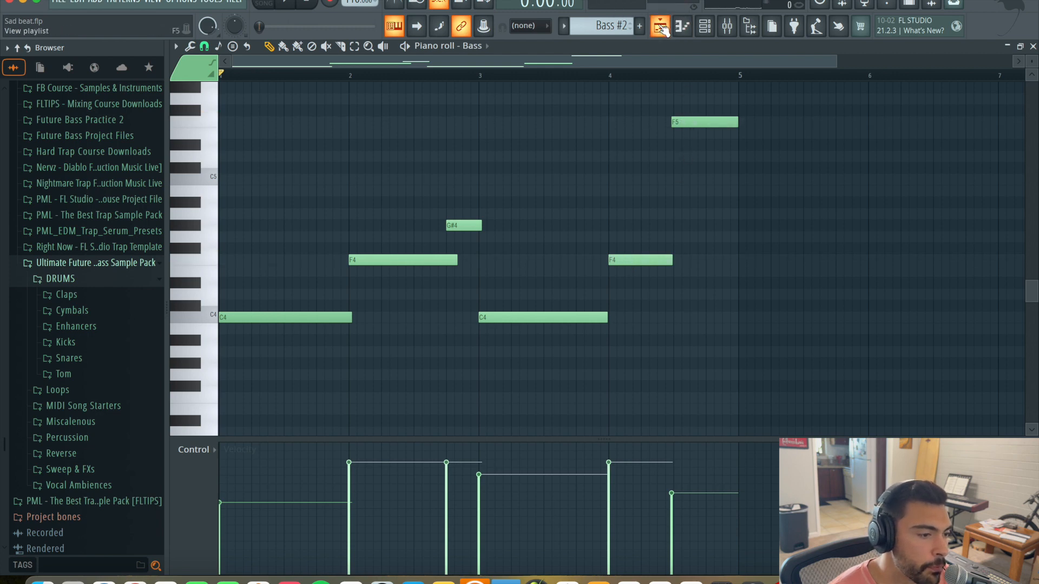
- Isolate the chords, melody and bass on tracks 1 to 3 and play the arrangement from about bar 25
click(660, 25)
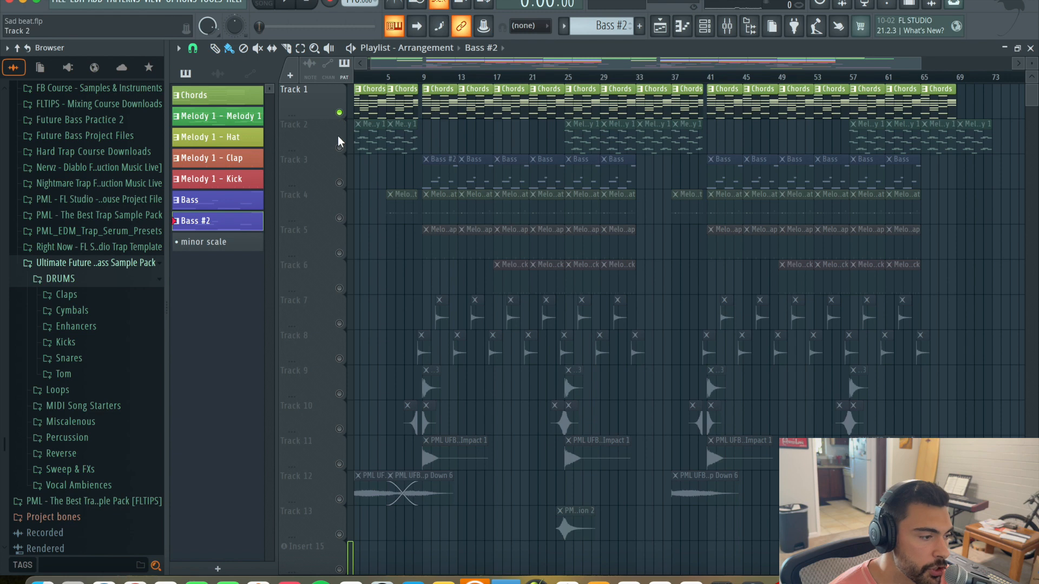
right_click(339, 148)
click(339, 113)
click(339, 183)
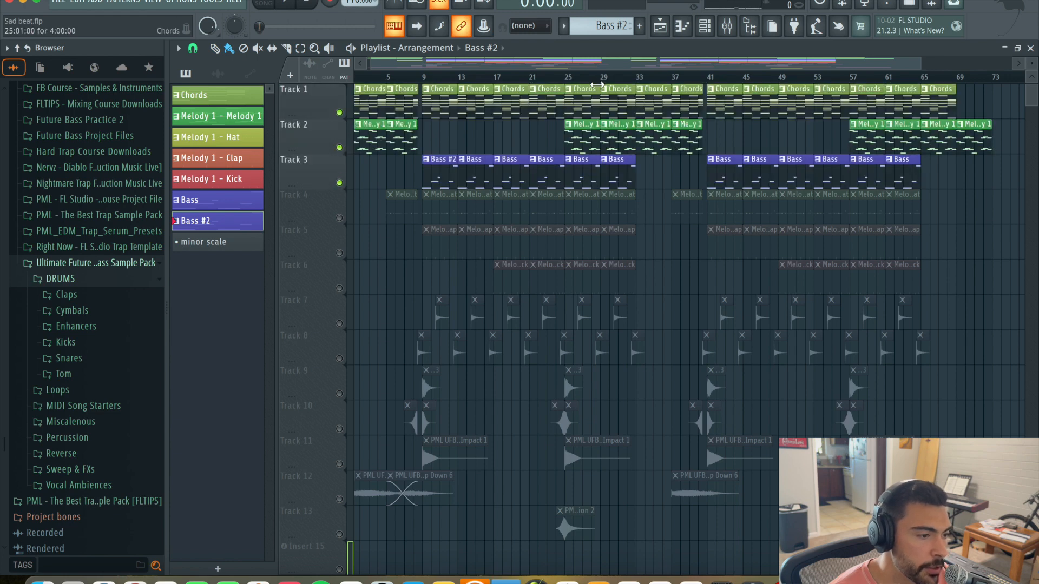
click(565, 77)
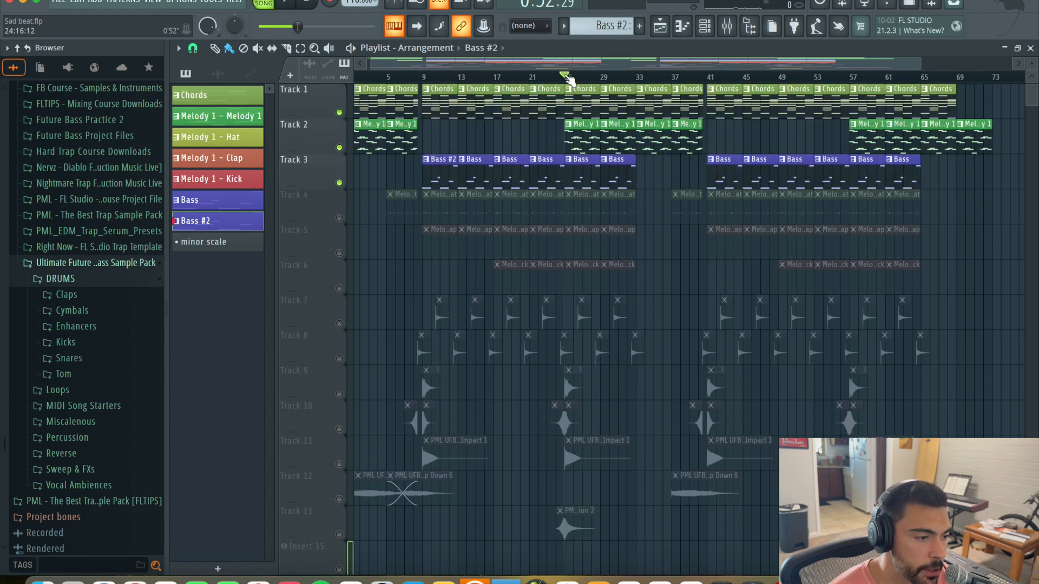
key(space)
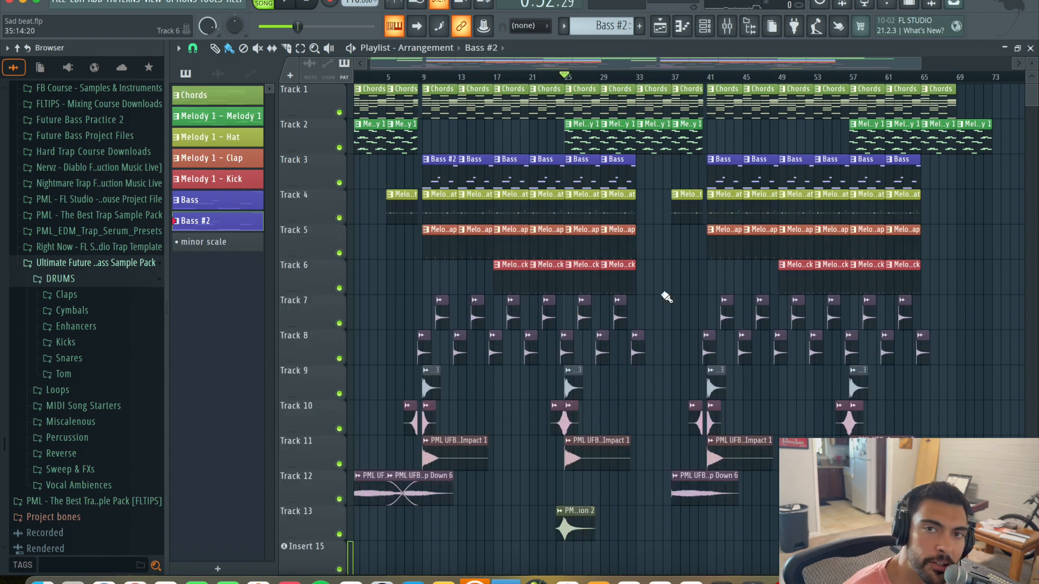
- Open the Melody 1 - Clap pattern from the playlist and bring its four C5 hits into view
double_click(441, 249)
drag(511, 62, 91, 106)
scroll(495, 245, up, 1)
scroll(497, 248, up, 4)
scroll(496, 248, down, 7)
scroll(495, 247, up, 4)
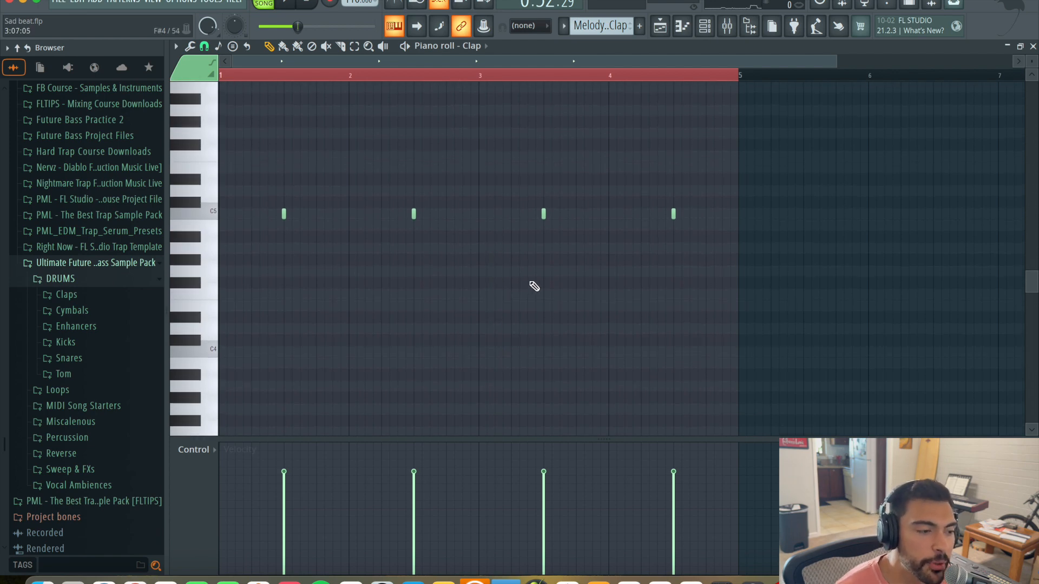
- Play the clap pattern back from its beginning
click(222, 76)
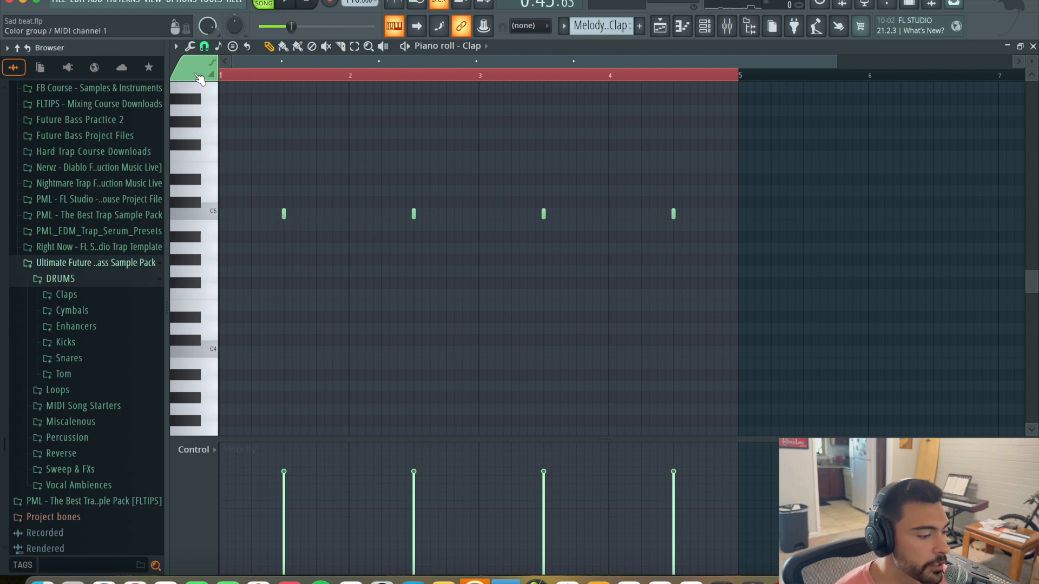
key(space)
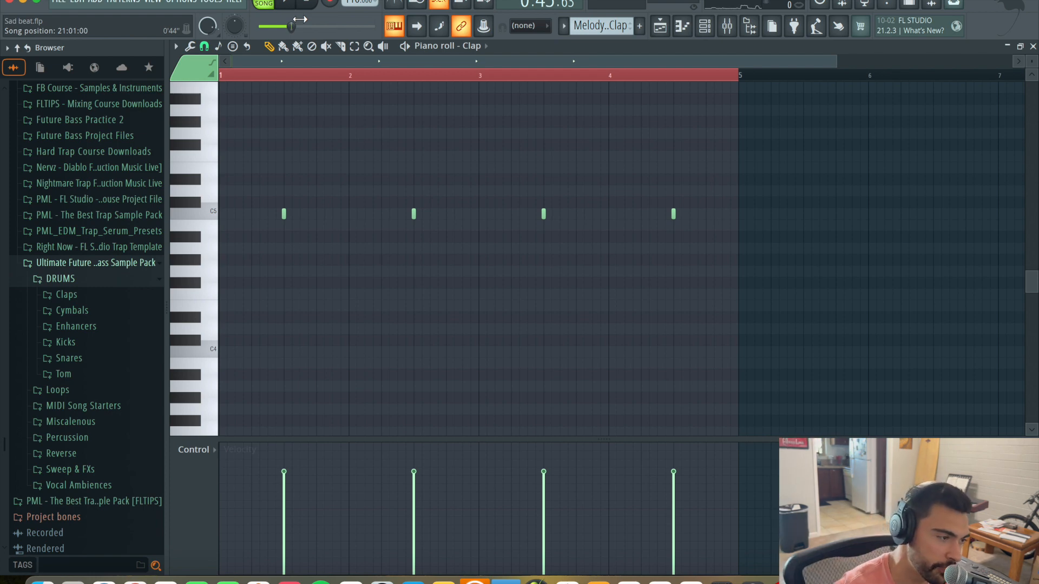
key(space)
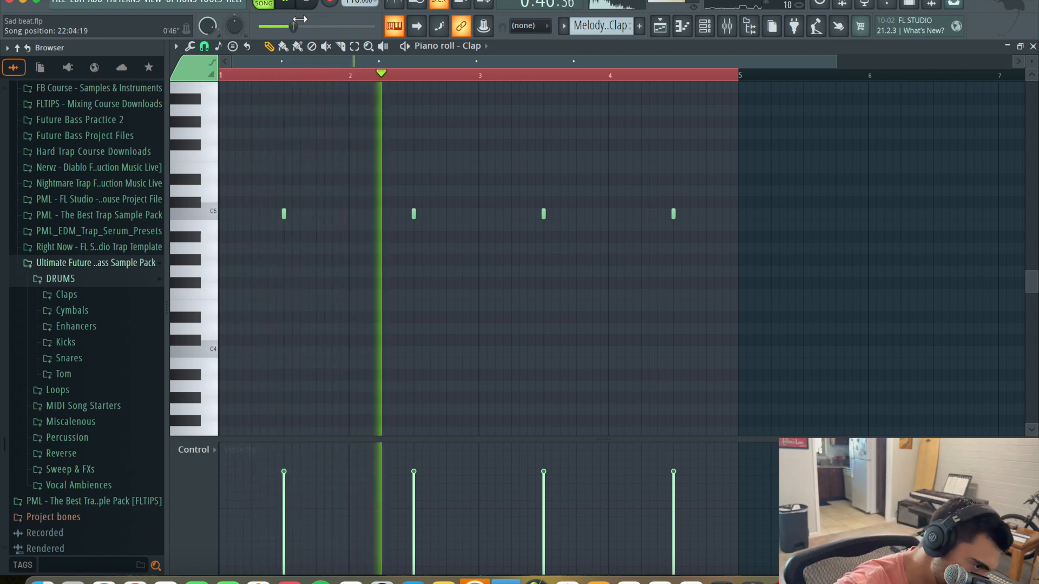
key(space)
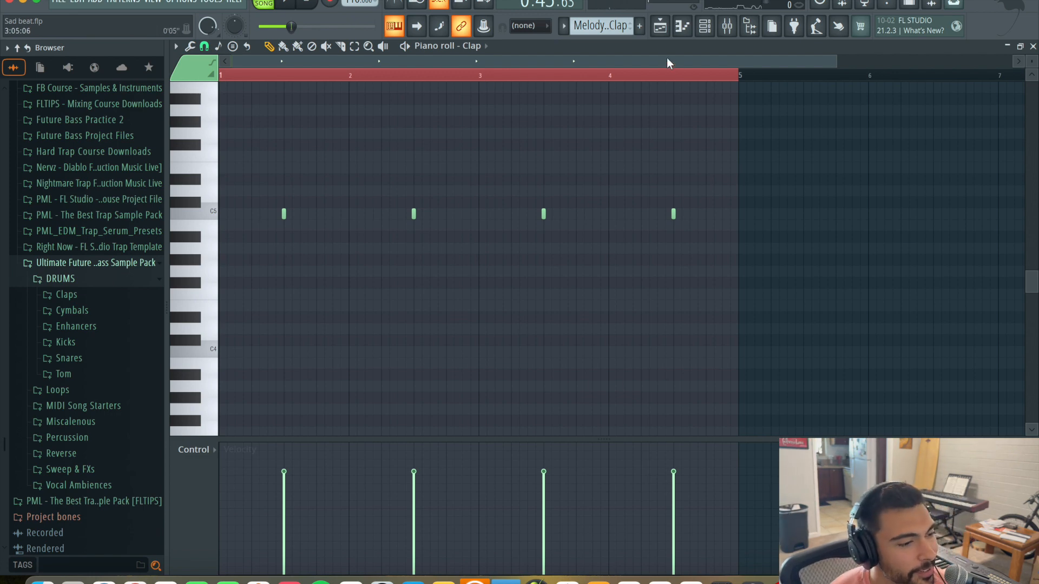
- Open the Melody 1 - Kick pattern and leave only the Bass, Kick, Clap and Drum Buss mixer tracks audible
click(661, 26)
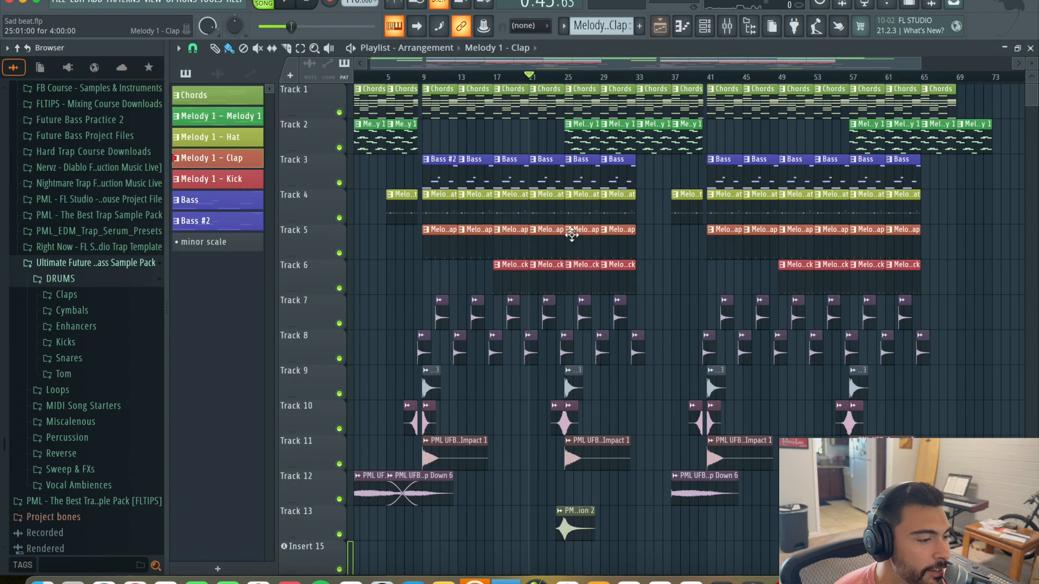
double_click(516, 282)
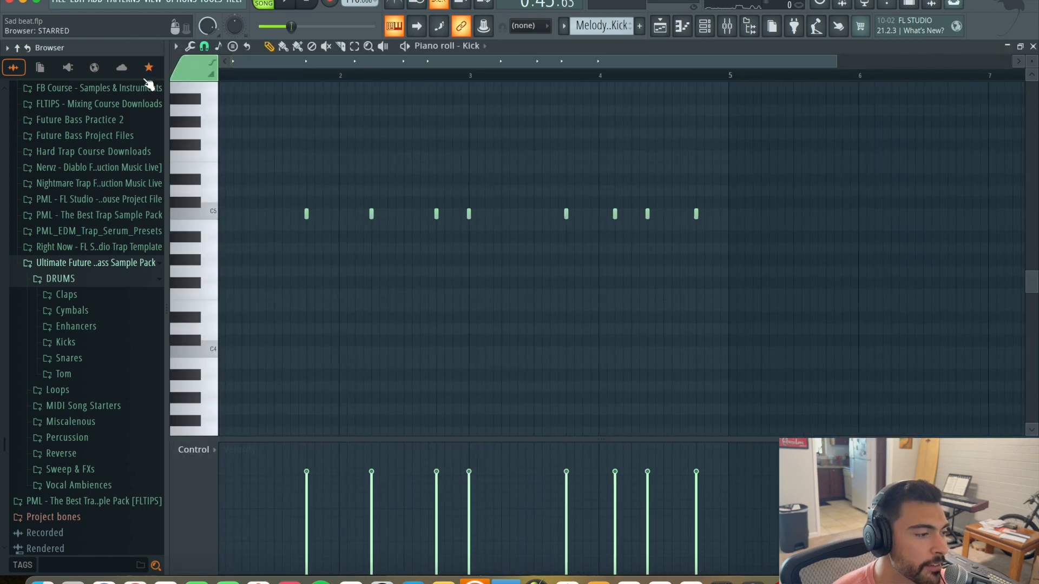
click(727, 26)
right_click(373, 309)
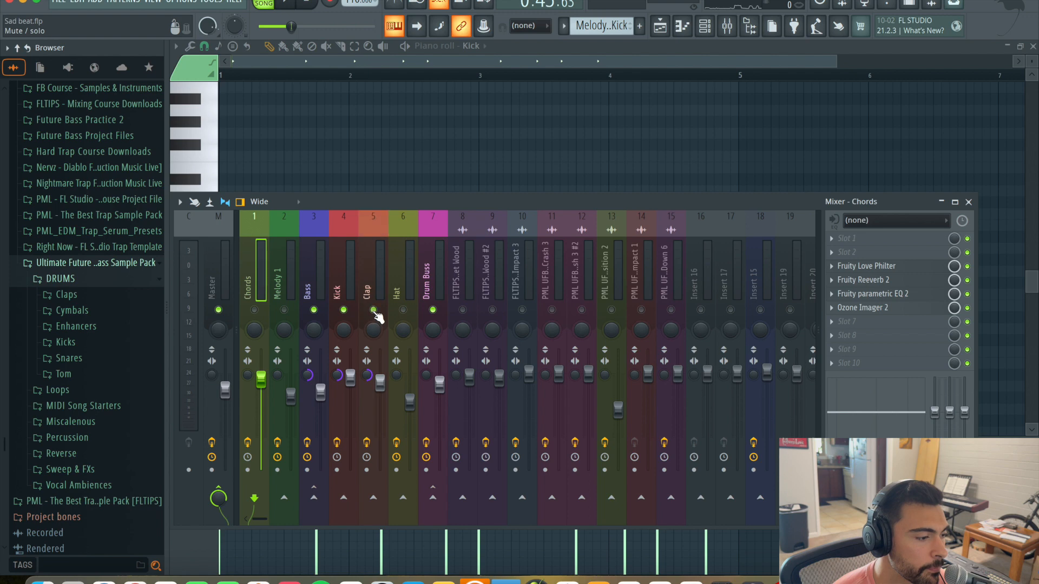
click(970, 203)
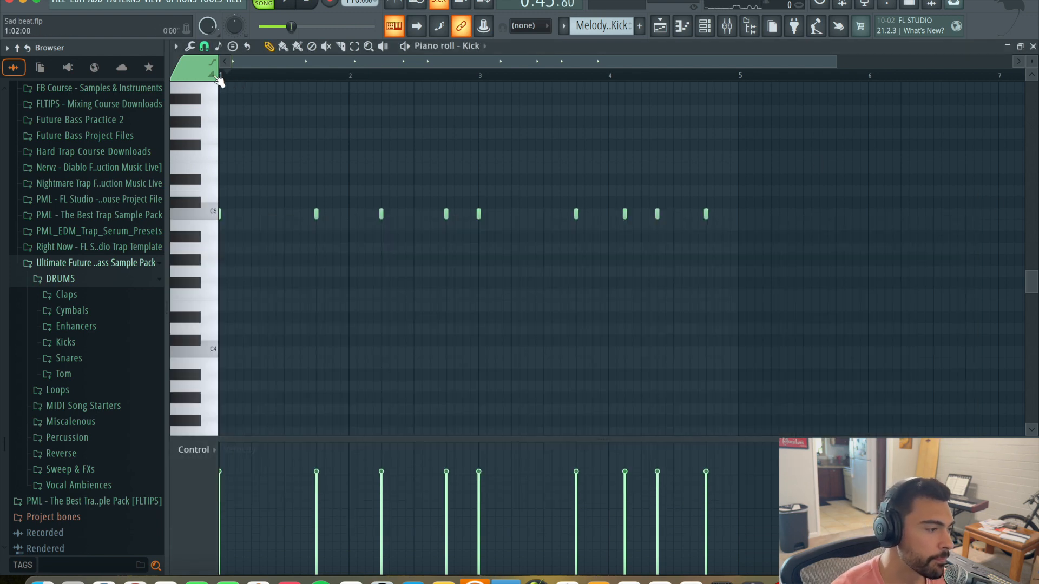
- Play back the kick pattern with bass and clap, checking the track levels in the mixer
key(space)
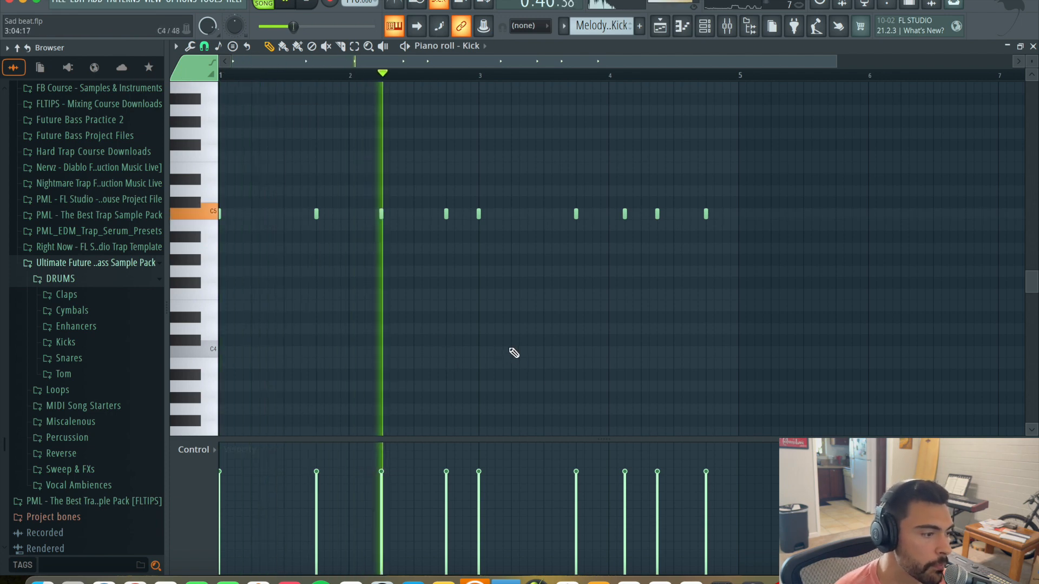
click(728, 26)
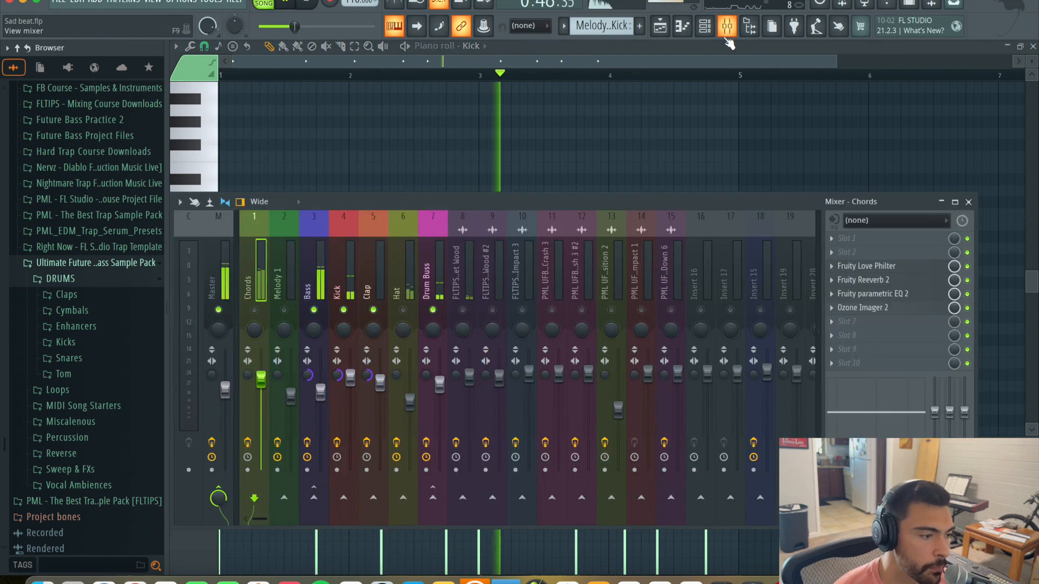
click(969, 202)
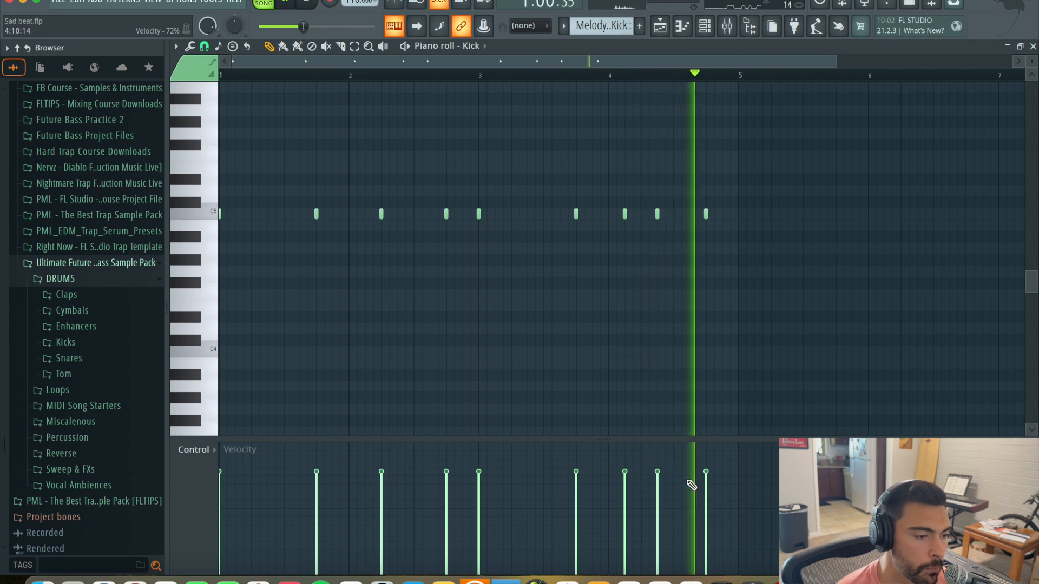
key(space)
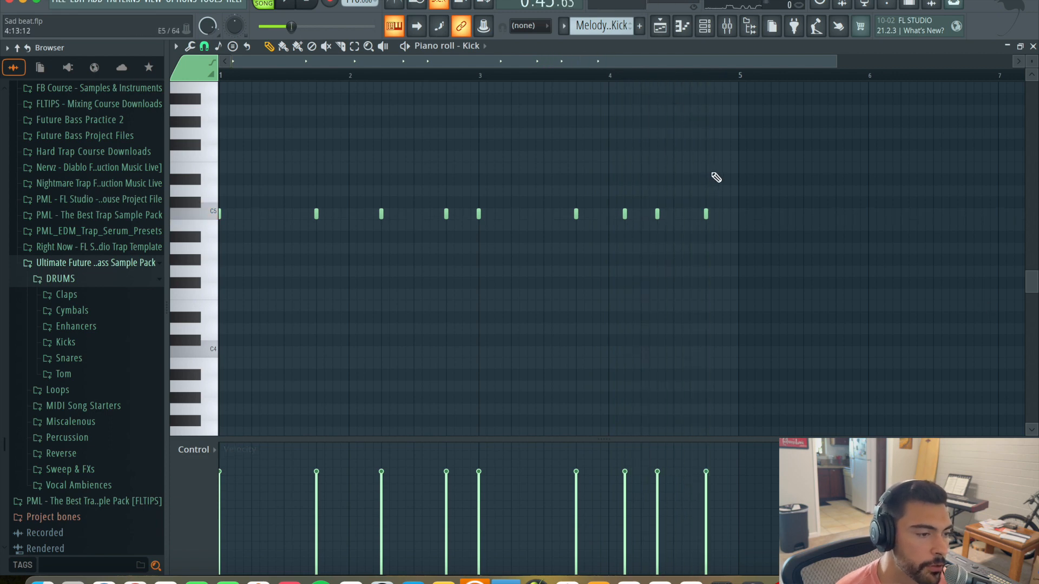
- Open the Melody 1 - Hat pattern from the playlist and examine its note spacing and velocities
click(660, 26)
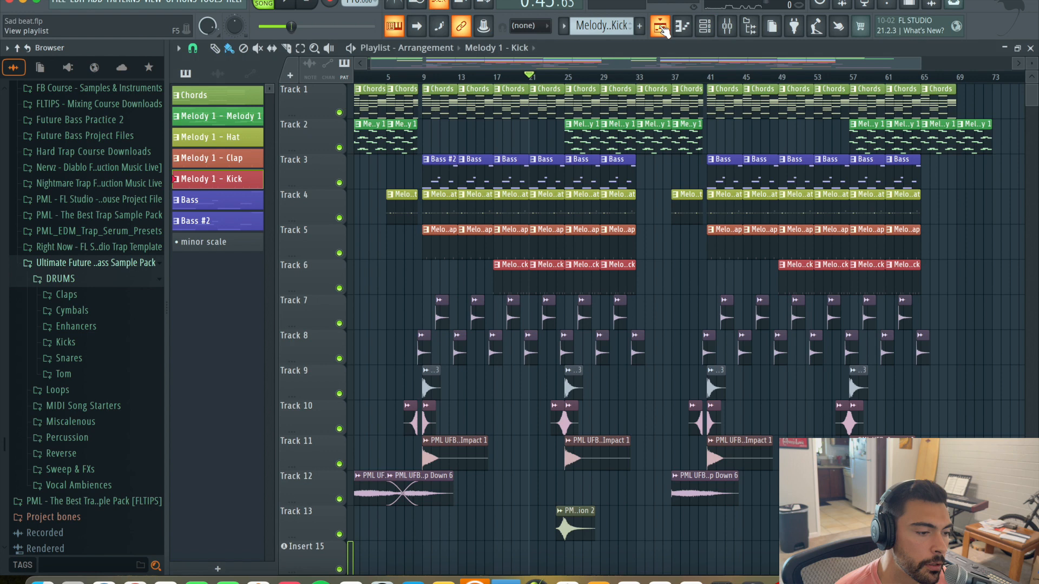
double_click(445, 212)
scroll(550, 68, up, 3)
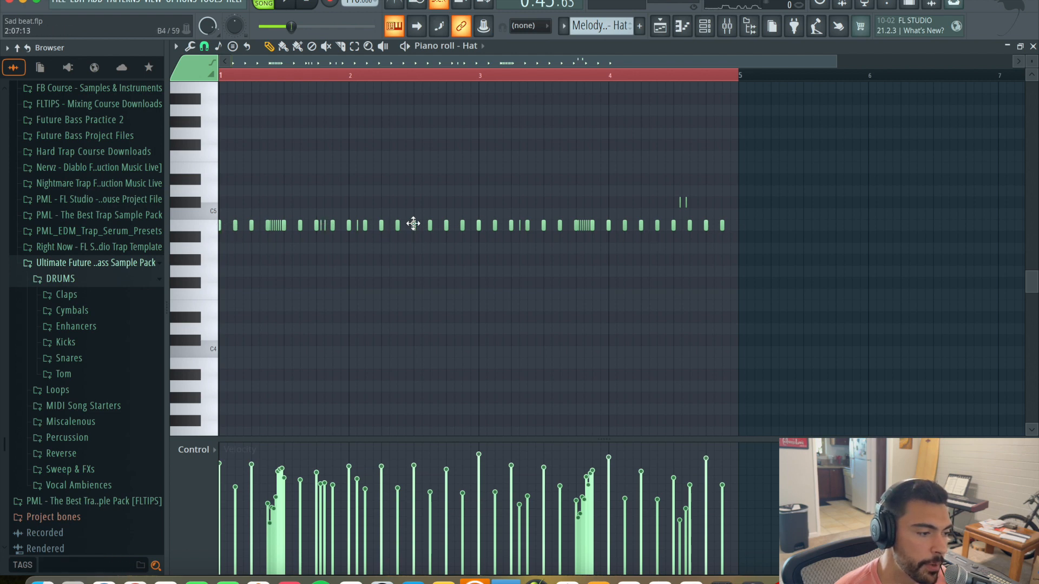
mouse_move(406, 193)
mouse_down()
mouse_move(439, 227)
mouse_move(398, 168)
mouse_up()
right_click(431, 167)
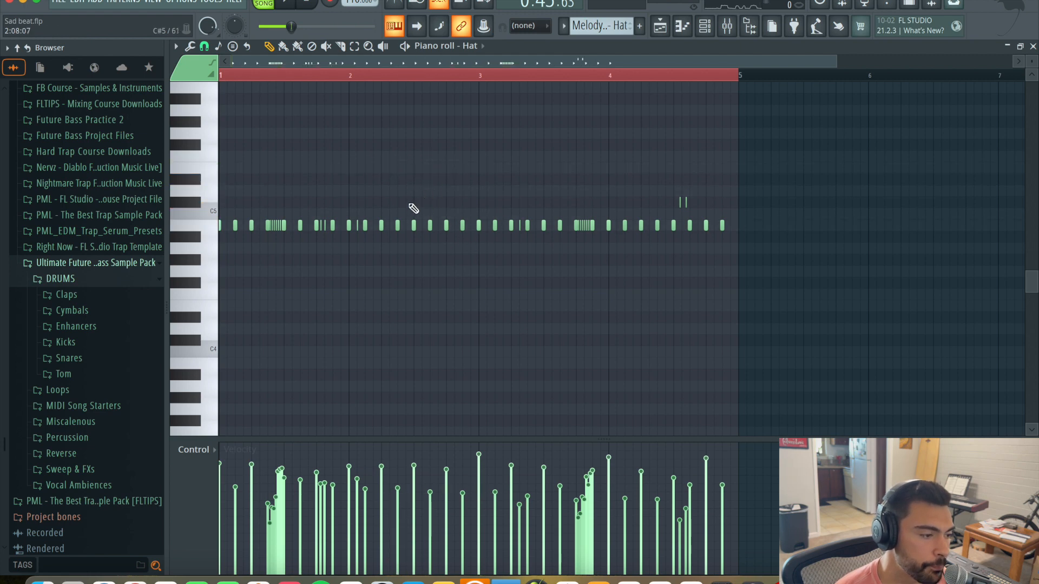
drag(399, 187, 466, 255)
click(440, 290)
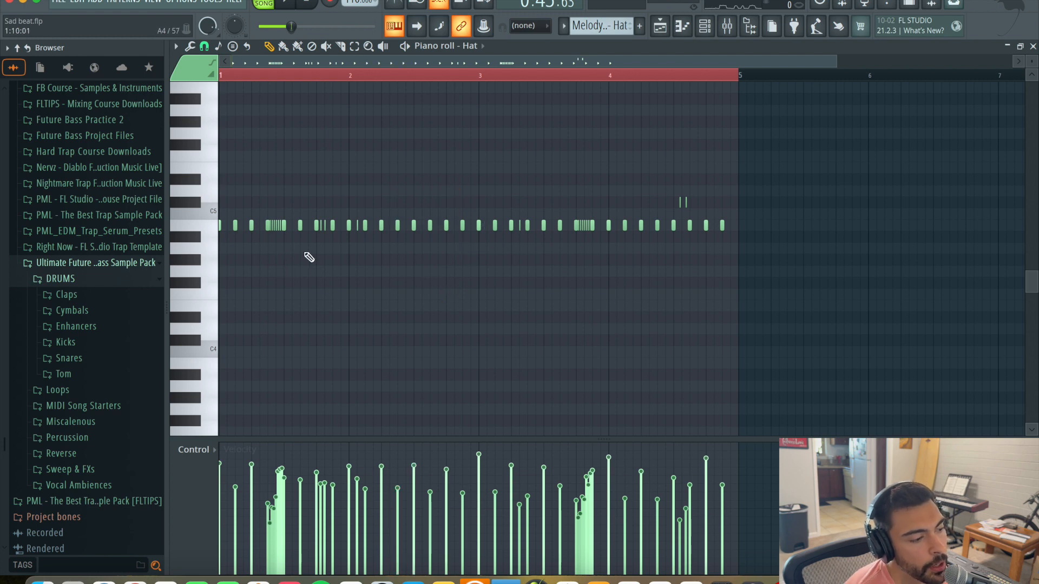
- Check the audible drum tracks in the mixer and play the hi-hat roll in bar 1 from just before it
scroll(277, 227, up, 3)
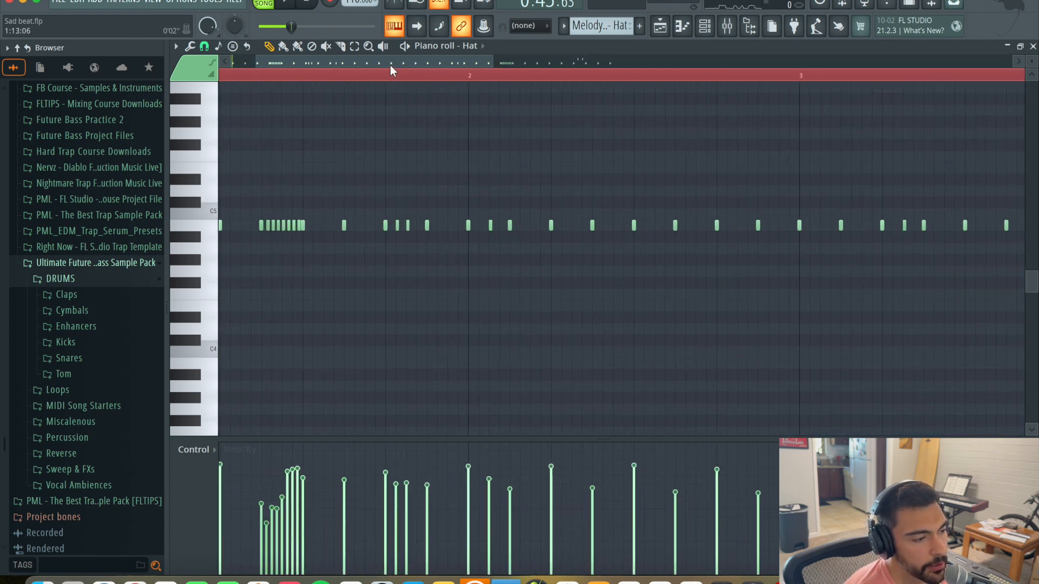
scroll(323, 164, left, 4)
click(344, 80)
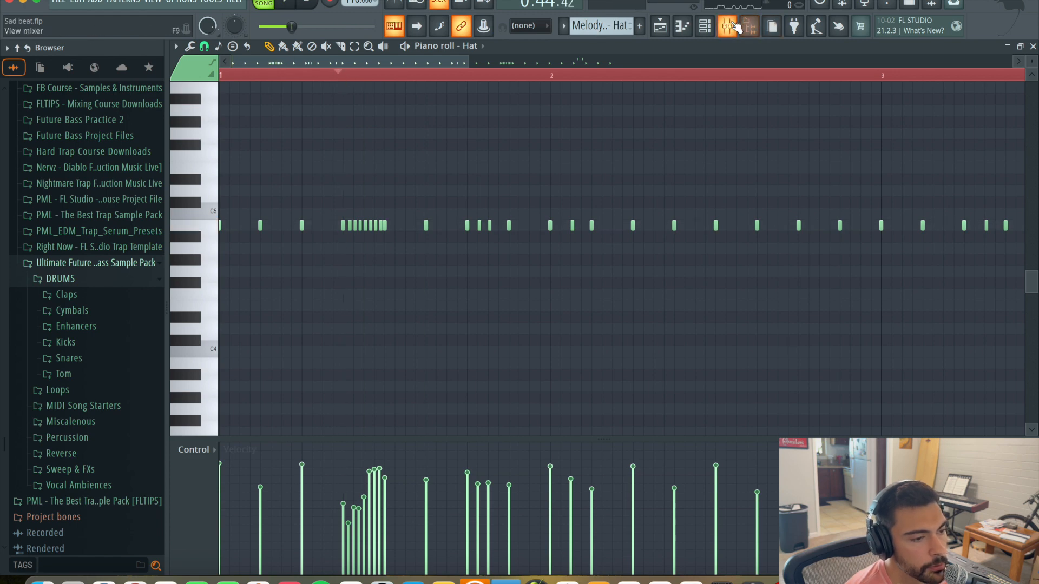
click(729, 26)
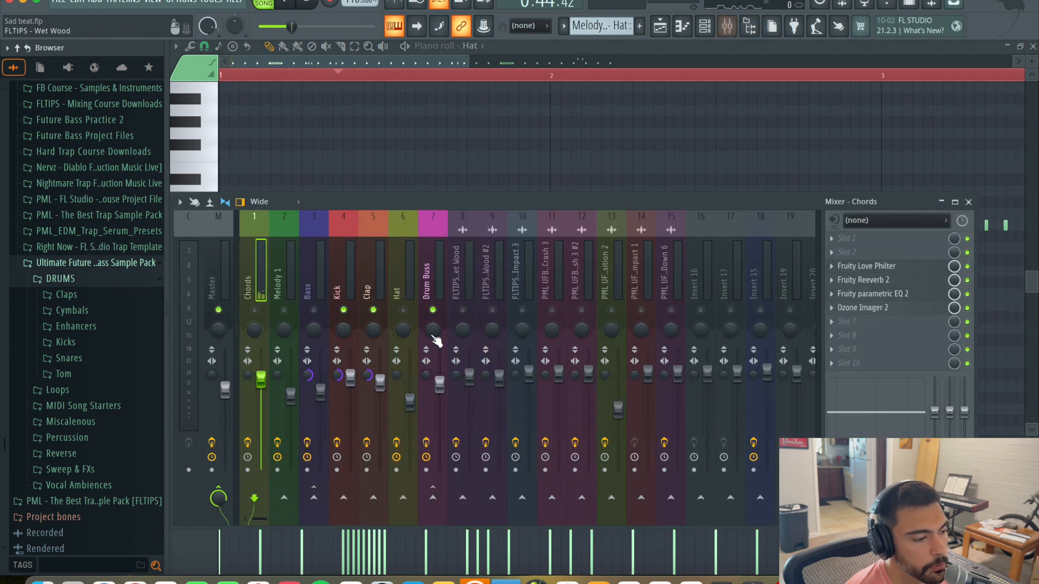
click(969, 201)
click(329, 76)
key(space)
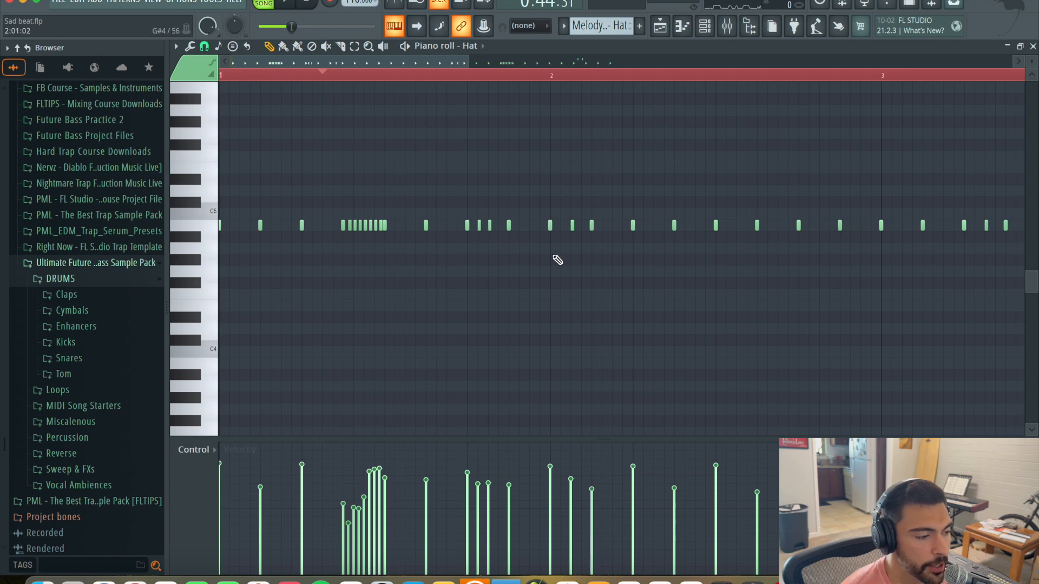
key(space)
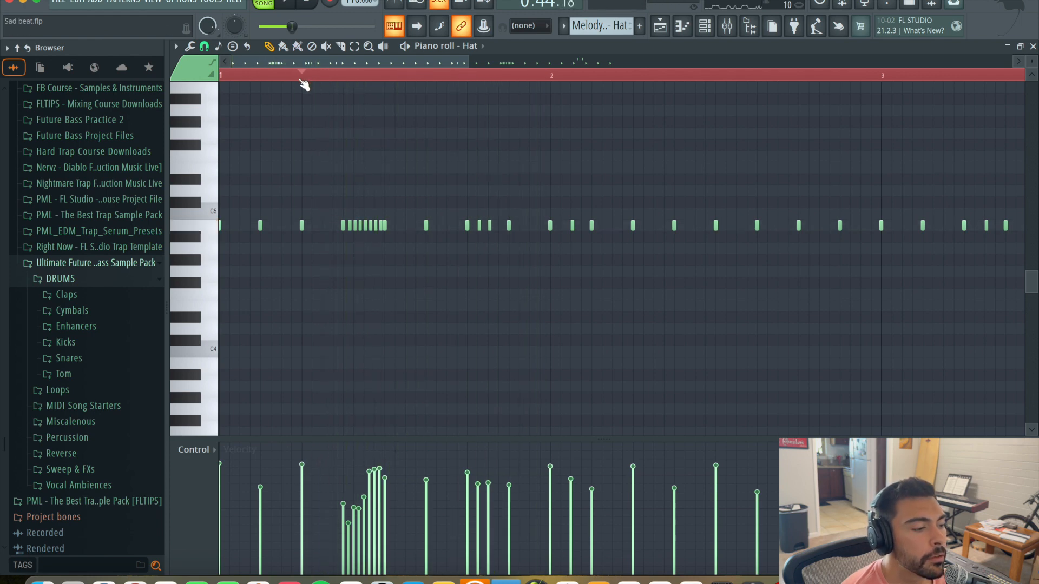
- Play the hi-hat pattern from the start of bar 1 through bar 3, following its rolls and note velocities
key(space)
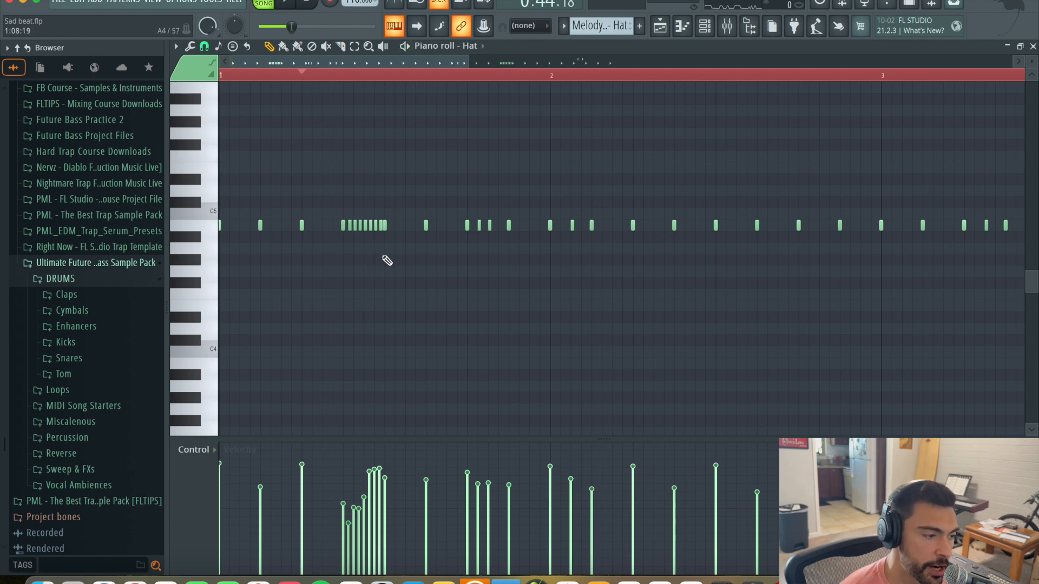
key(space)
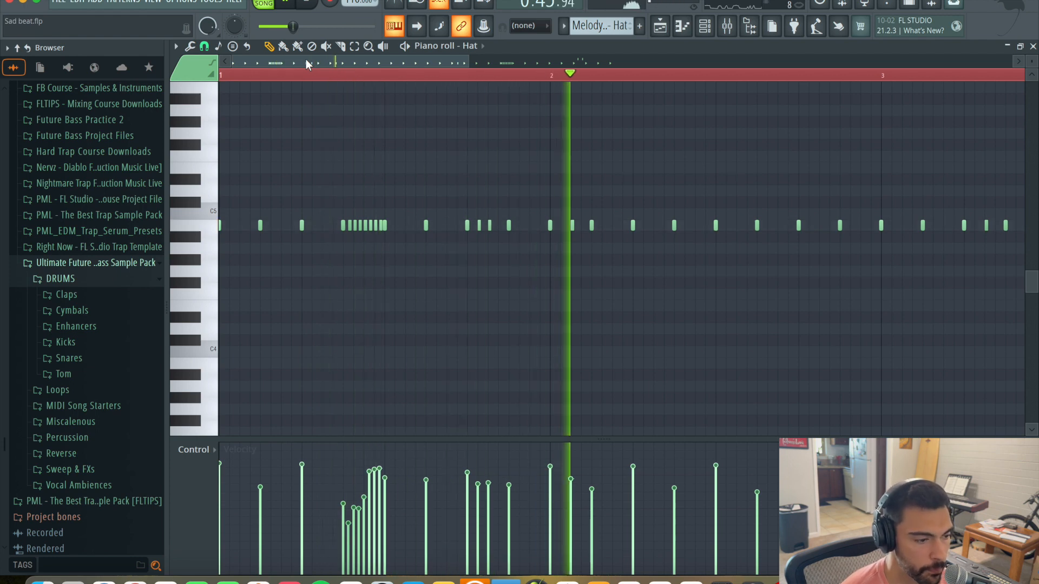
drag(418, 60, 561, 58)
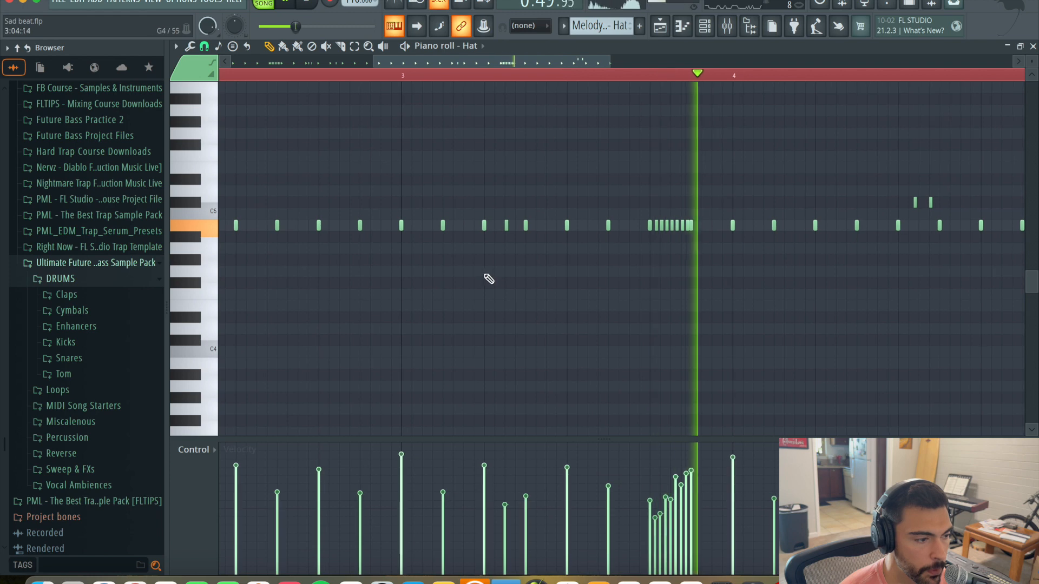
key(space)
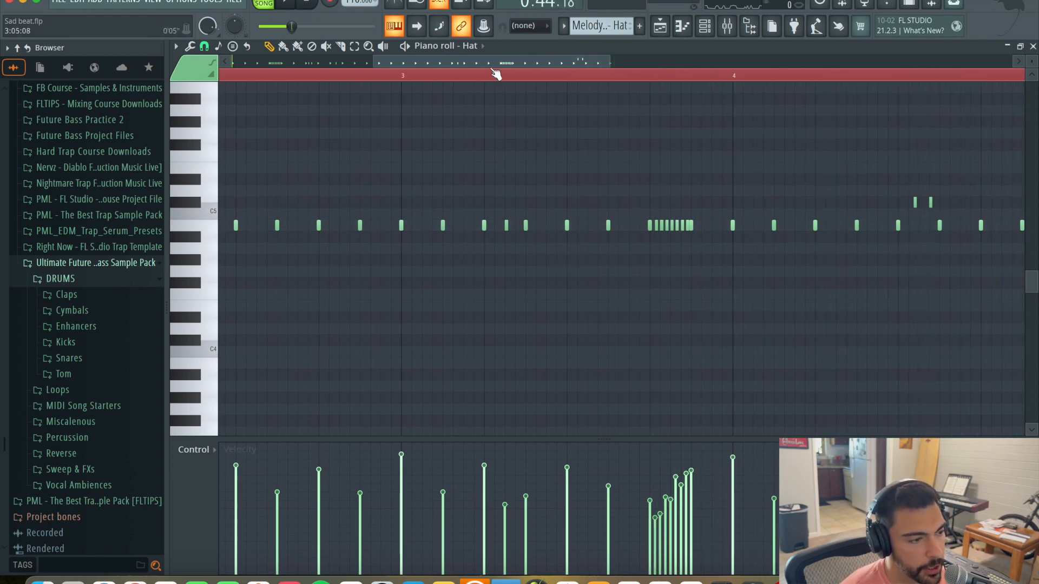
- Play bar 4 of the hi-hat pattern from just before its two higher-pitched notes and listen to the pitch change
drag(486, 60, 501, 59)
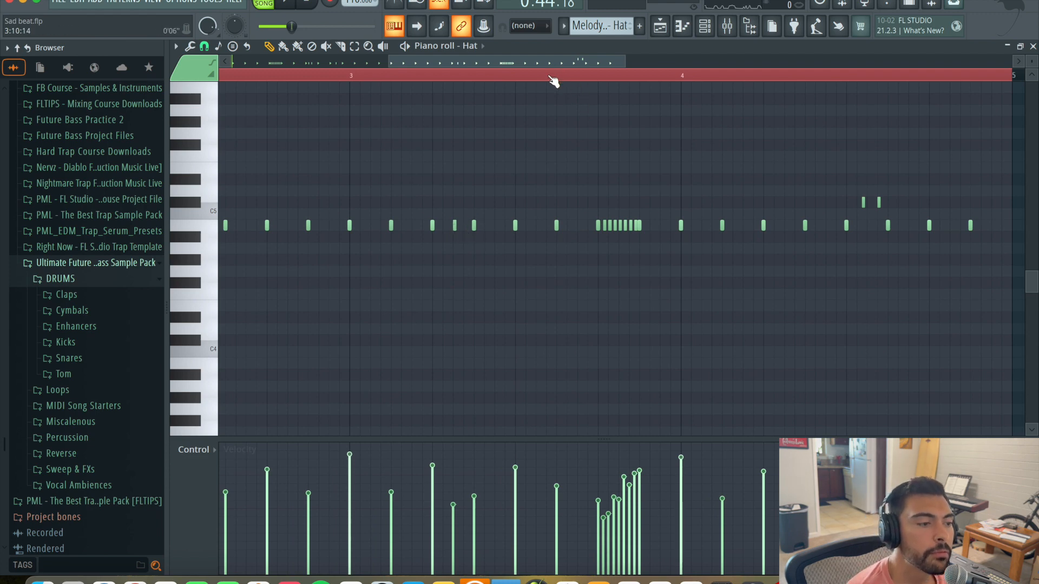
drag(502, 74, 573, 61)
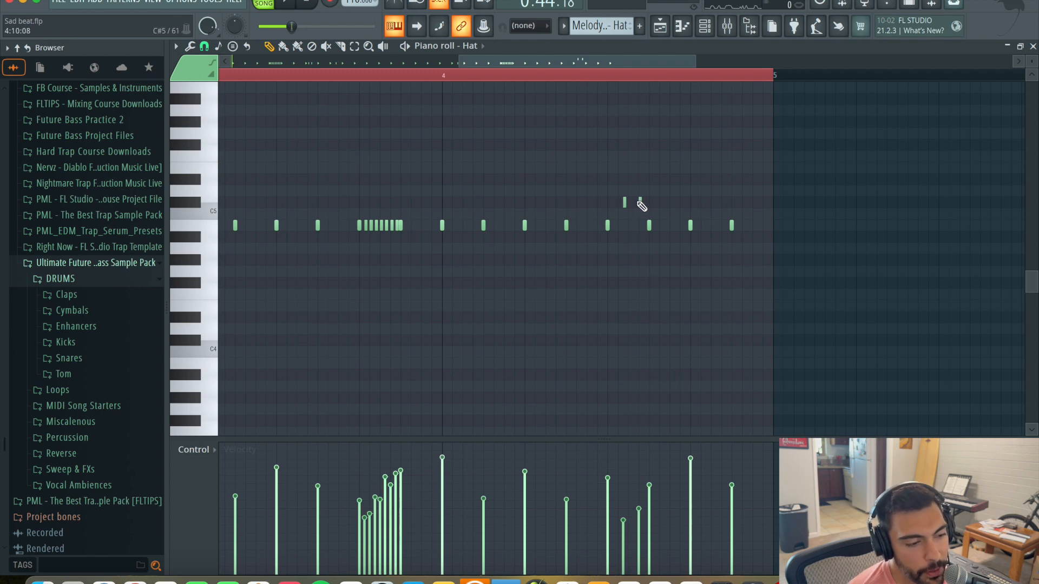
click(553, 76)
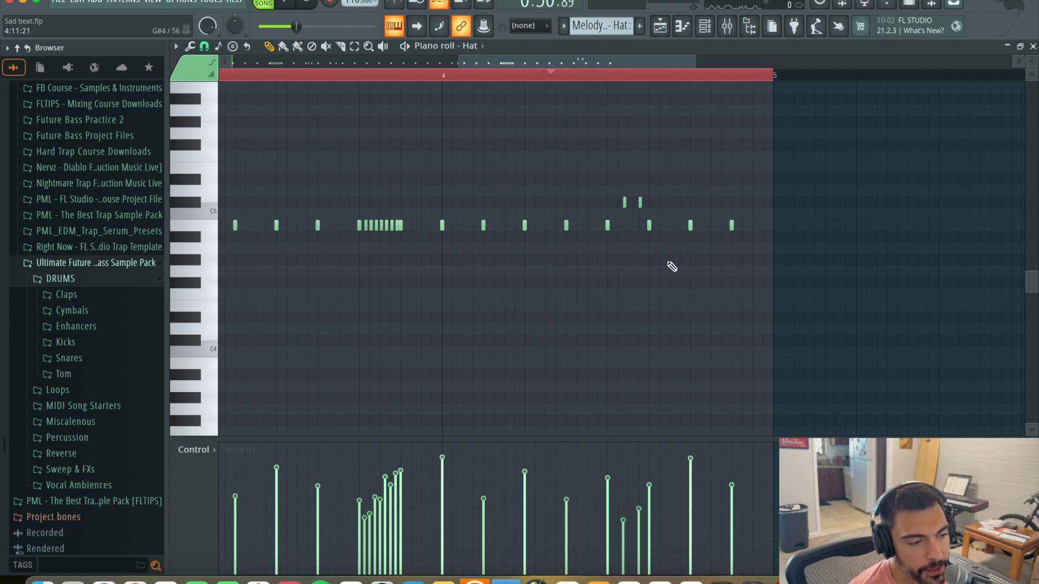
key(space)
key(space)
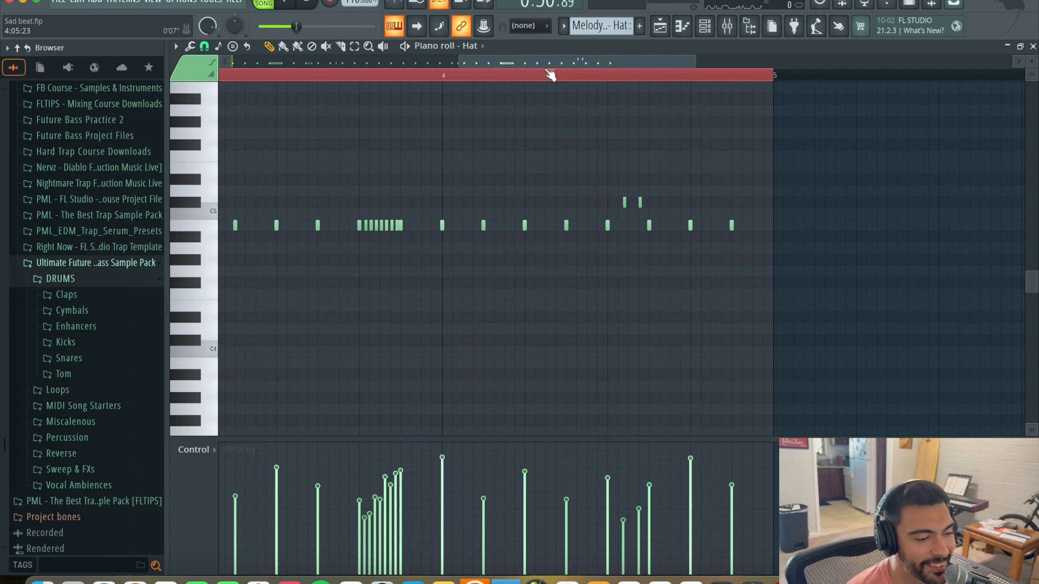
key(space)
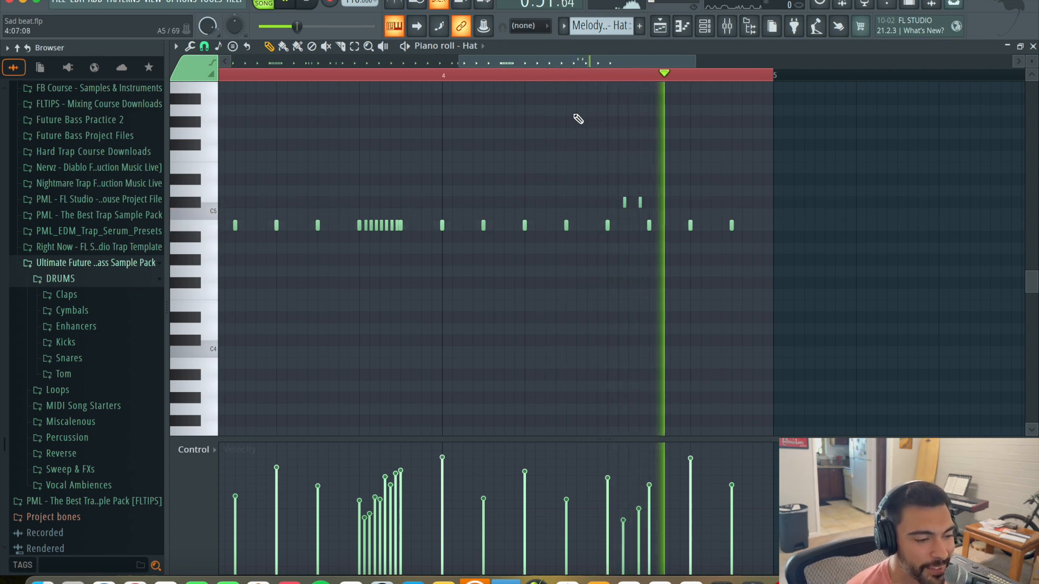
key(space)
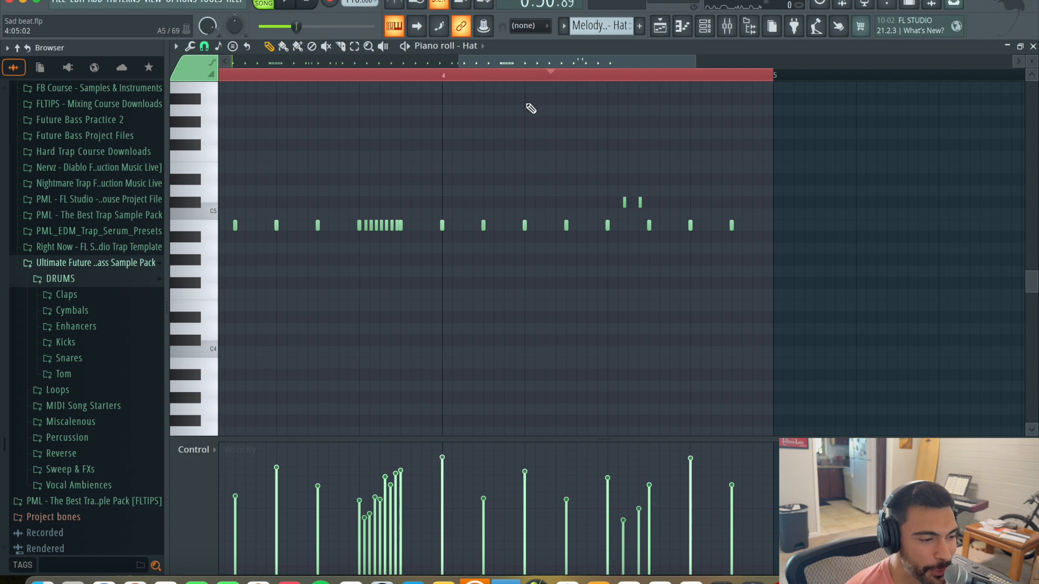
- Try the bar 1 hi-hat notes a semitone higher at C5, play them back, and restore their original pitch
scroll(515, 60, down, 2)
scroll(395, 308, up, 2)
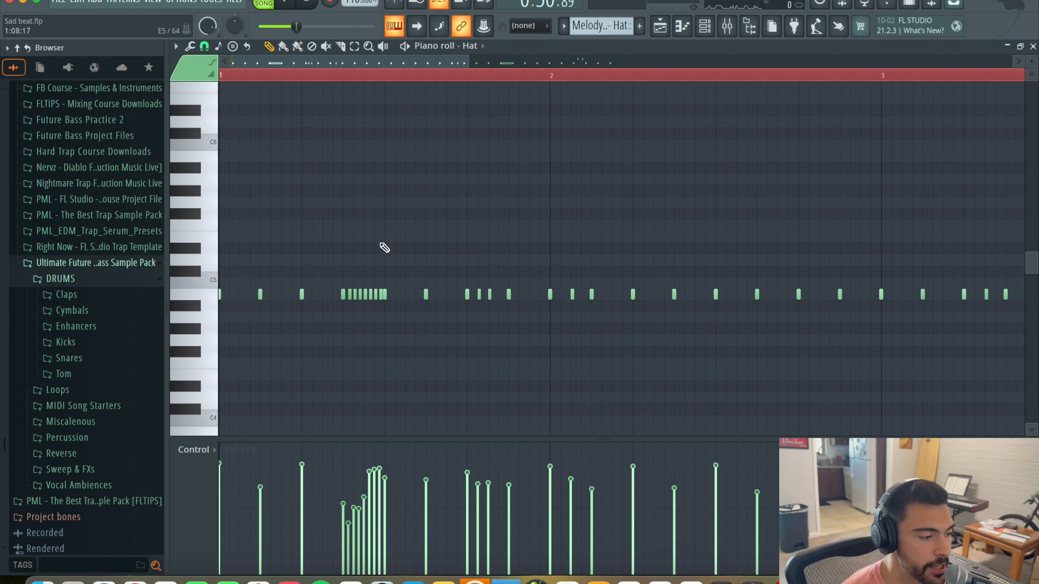
drag(536, 221, 224, 392)
key(shift+Up)
key(shift+Up)
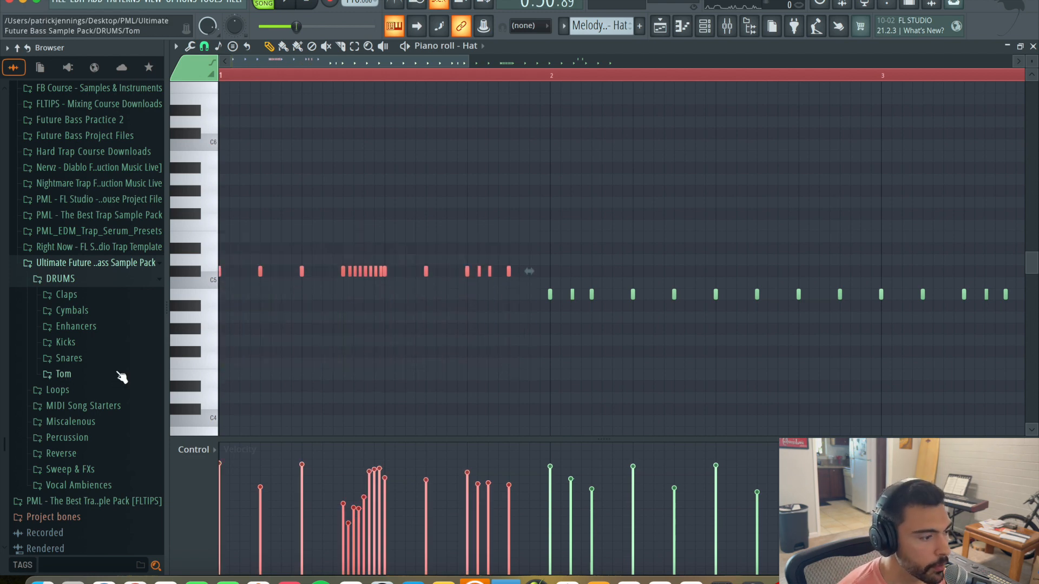
key(shift+Down)
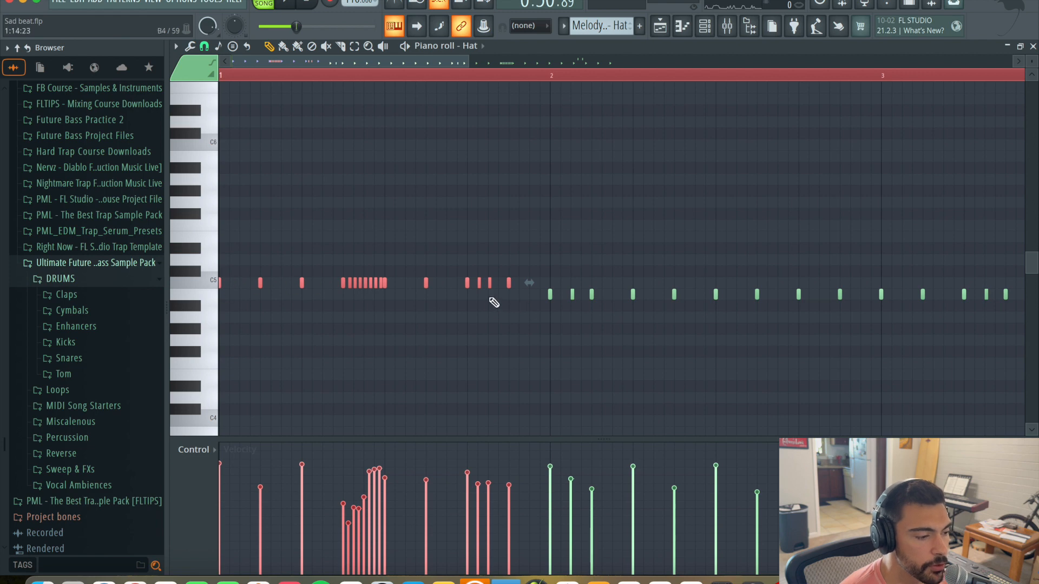
click(239, 76)
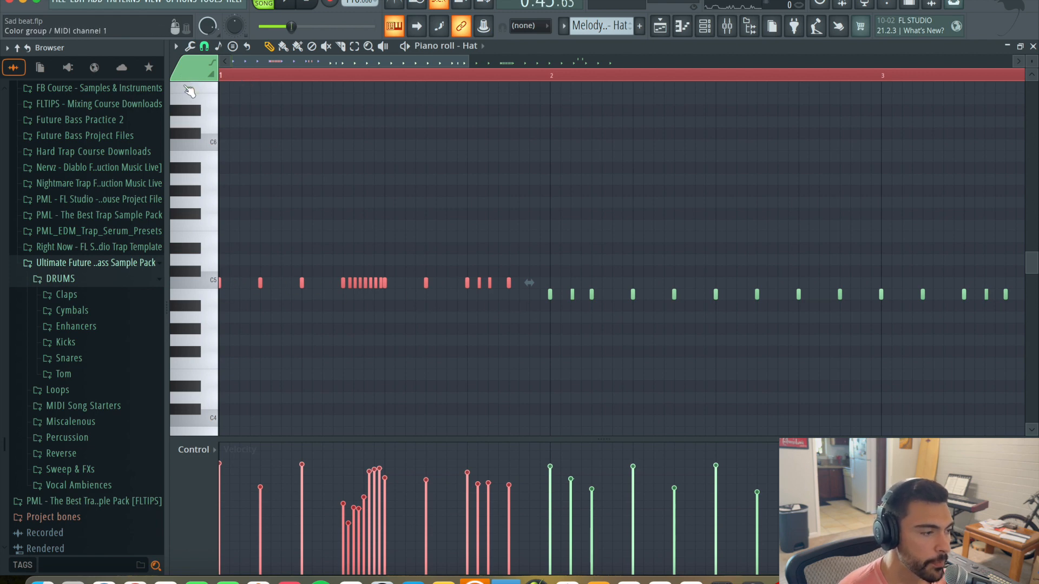
key(space)
key(space)
key(Down)
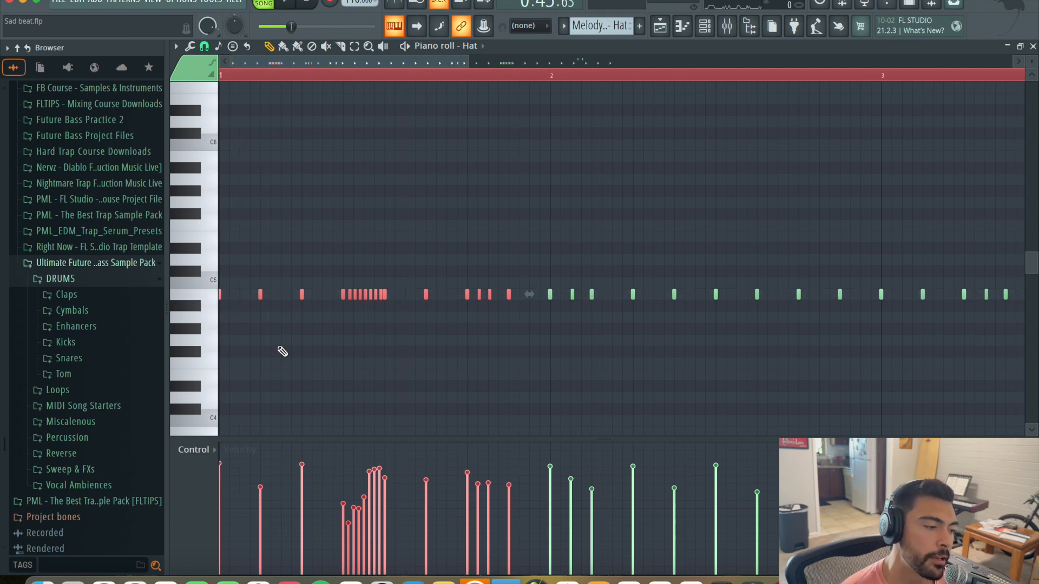
click(291, 352)
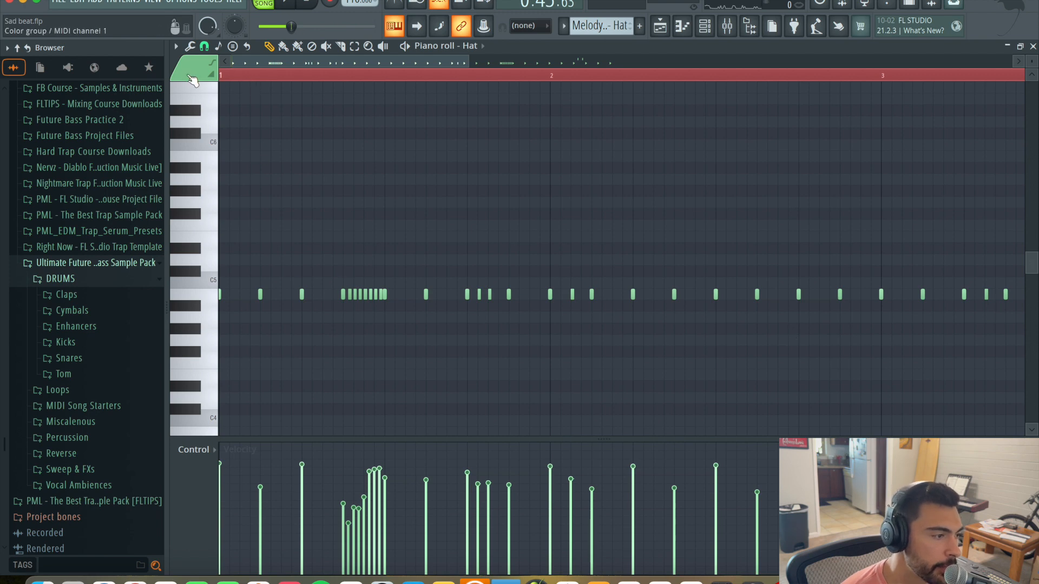
- Leave only playlist Tracks 4, 5 and 6 audible, play the hat, clap and kick together, and re-enable all tracks
click(660, 26)
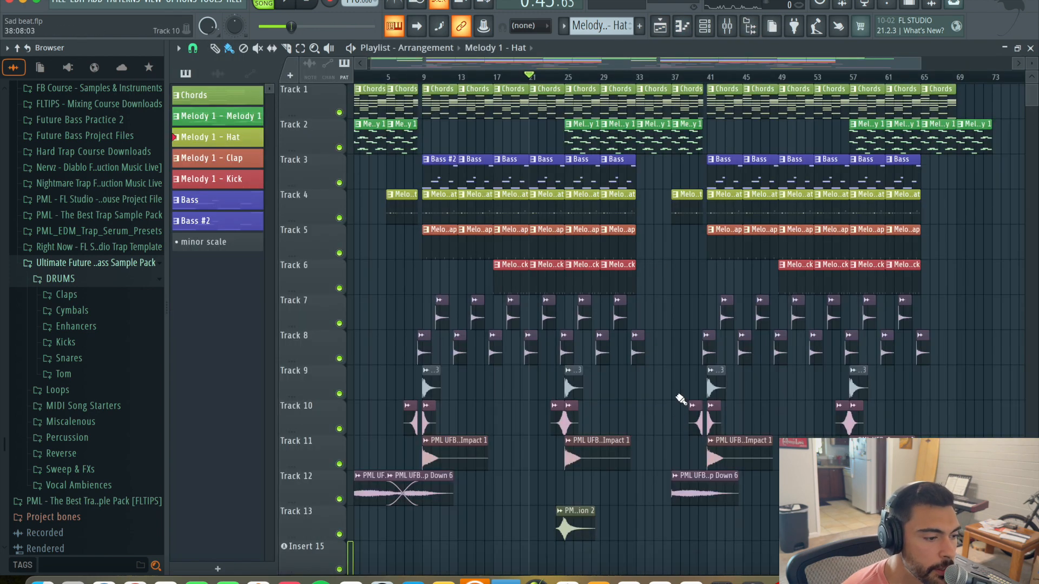
ctrl+click(340, 218)
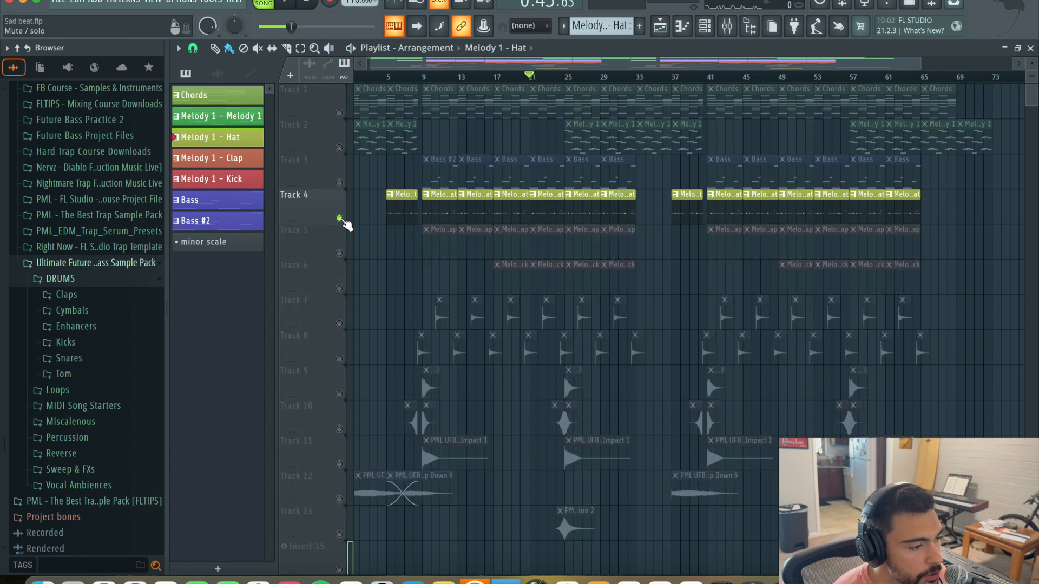
click(340, 253)
click(340, 289)
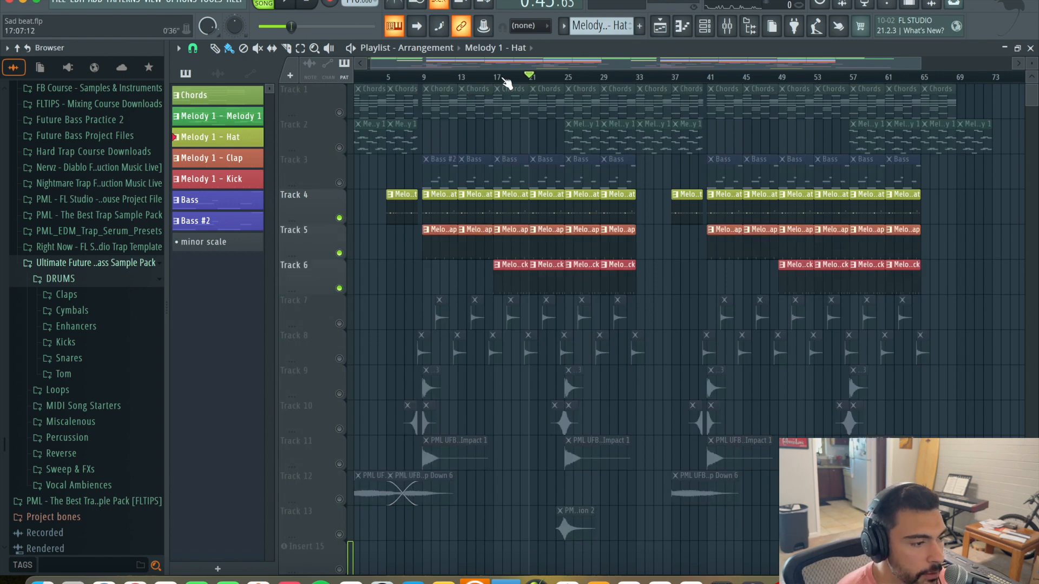
key(space)
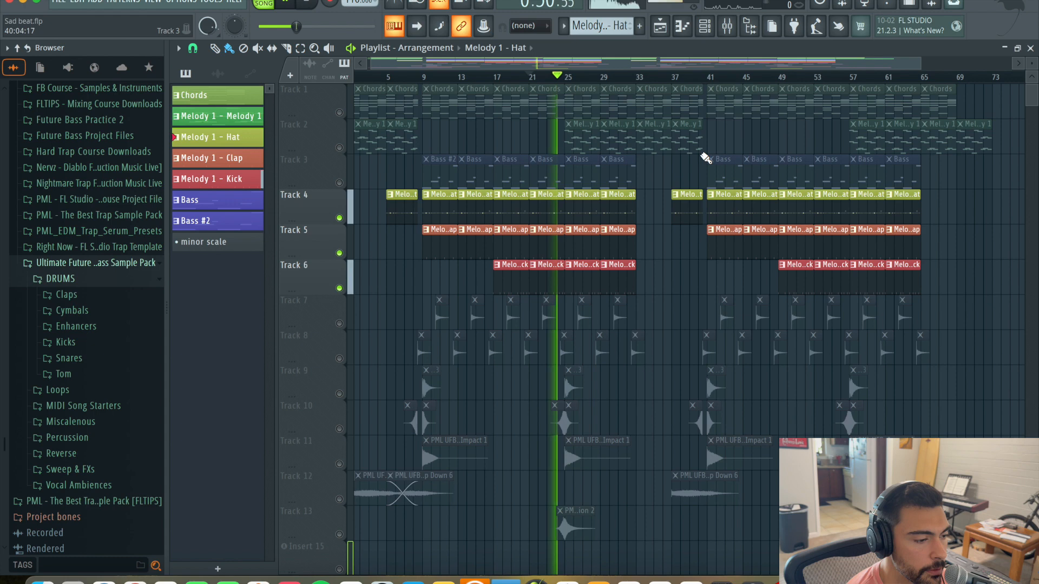
right_click(339, 218)
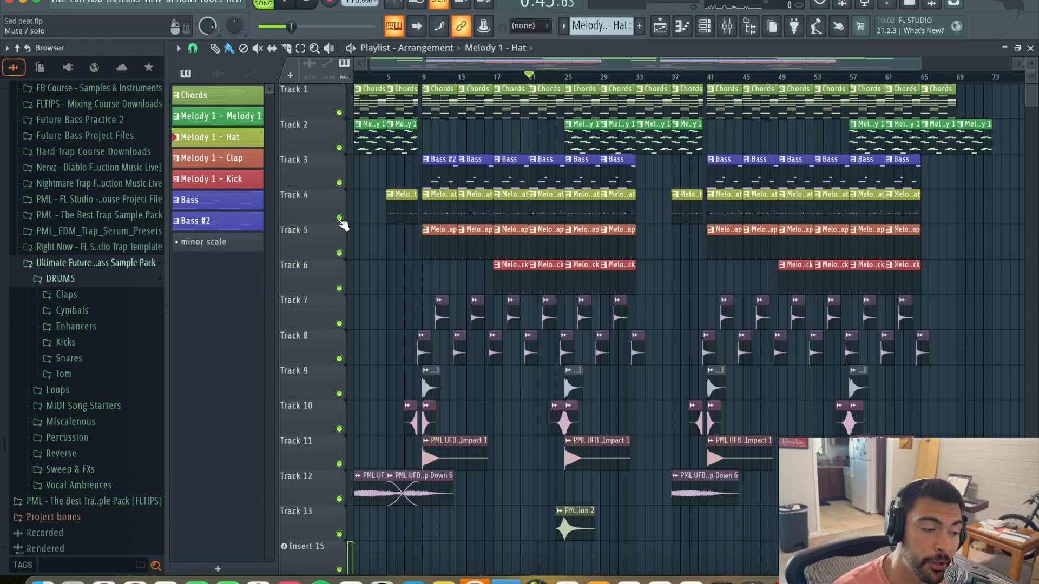
- Leave only Tracks 7 and 8 audible in the playlist and play their Wet Wood clips from the middle of bar 8
scroll(342, 227, down, 2)
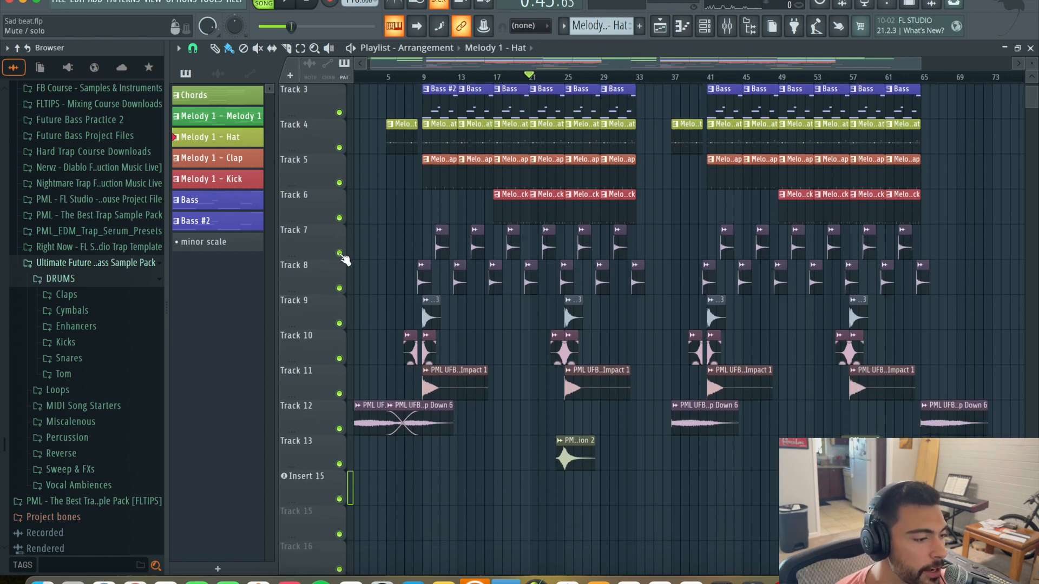
right_click(339, 253)
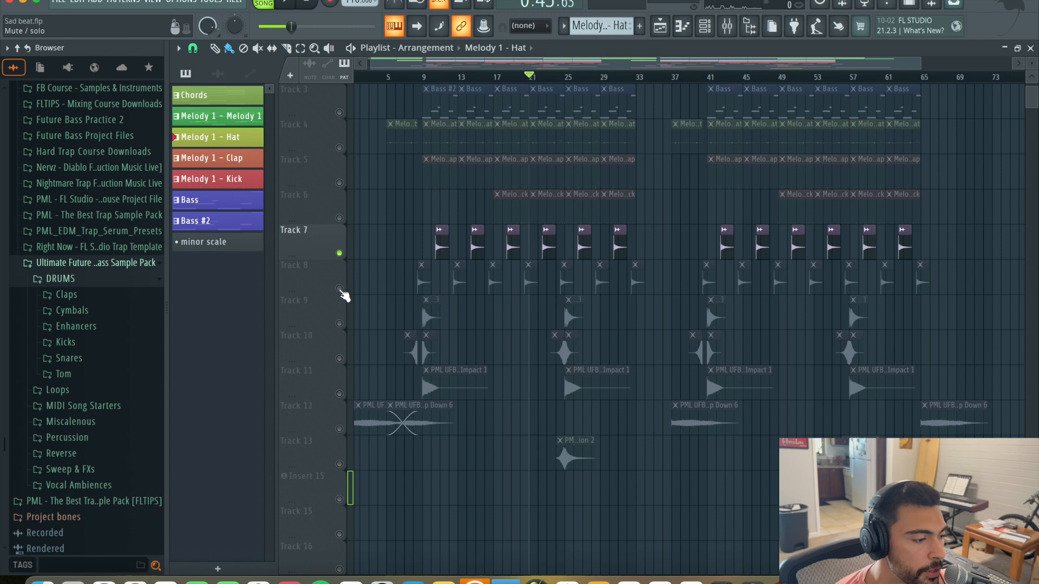
click(340, 289)
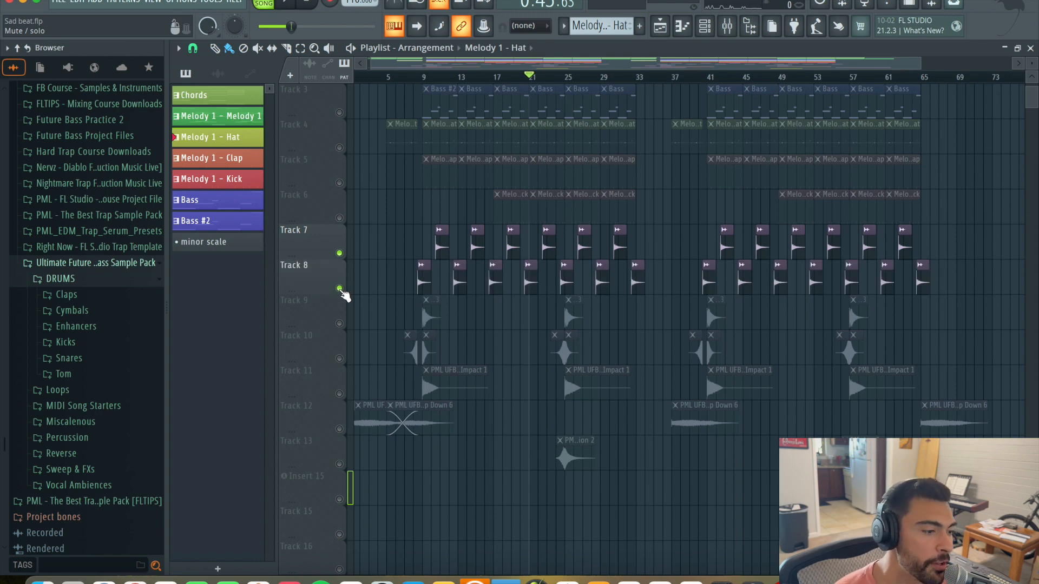
click(420, 80)
key(space)
scroll(691, 387, up, 5)
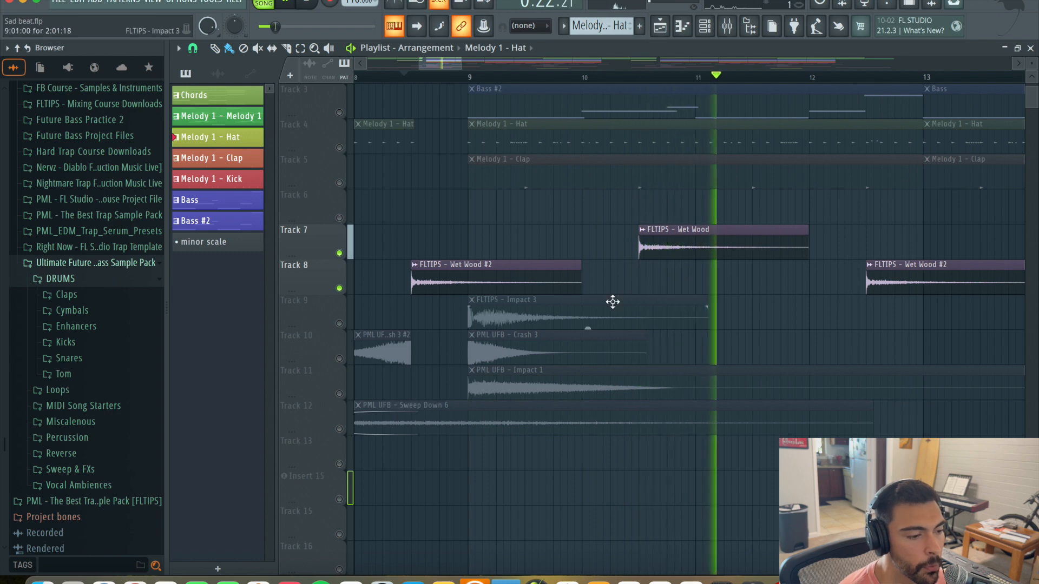
key(space)
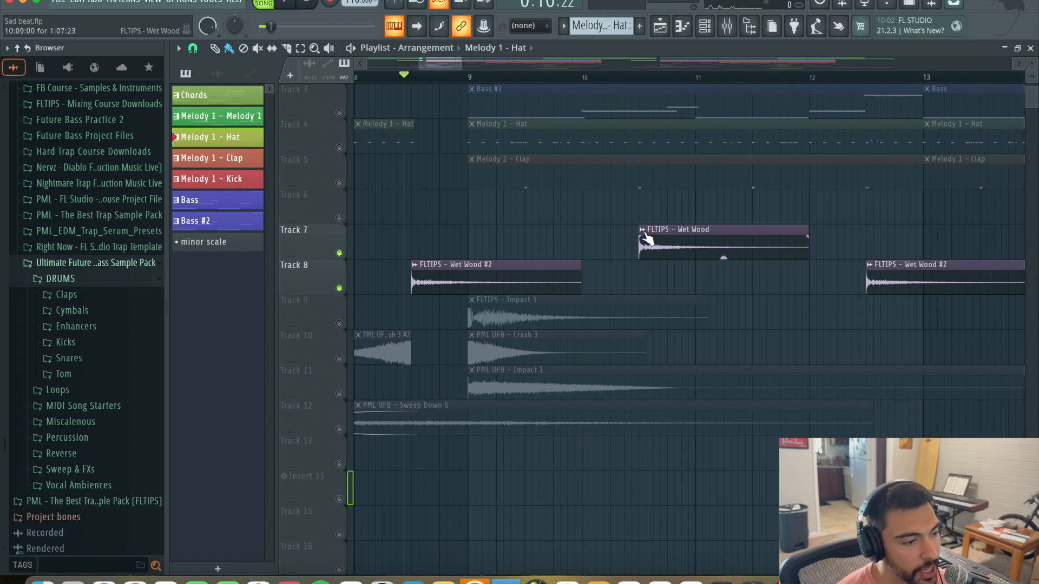
- Unmute the clap on Track 5 and compare the Wet Wood clip positions with the clap notes across bars 8 to 20
click(339, 182)
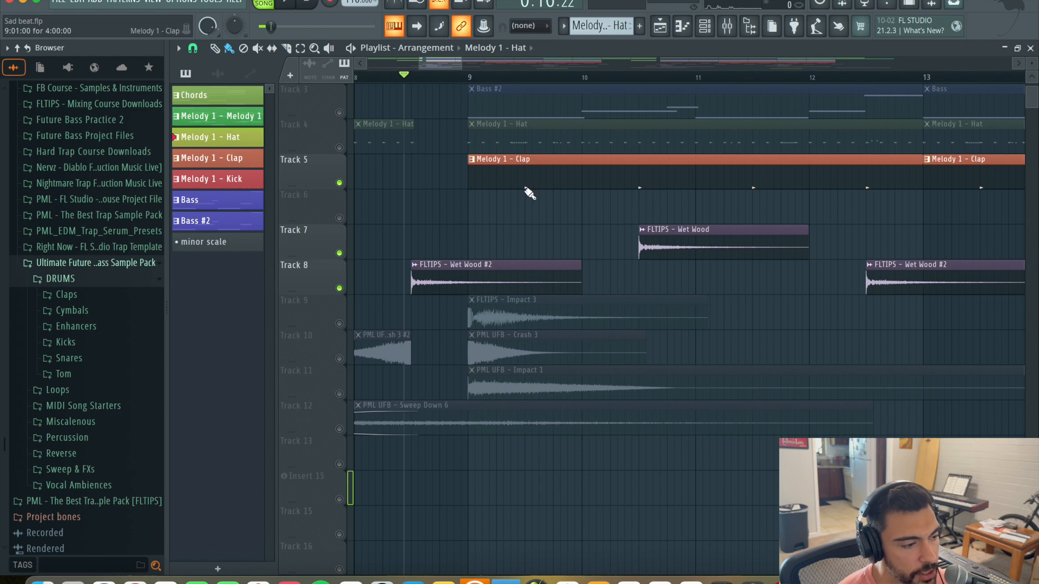
drag(440, 61, 452, 60)
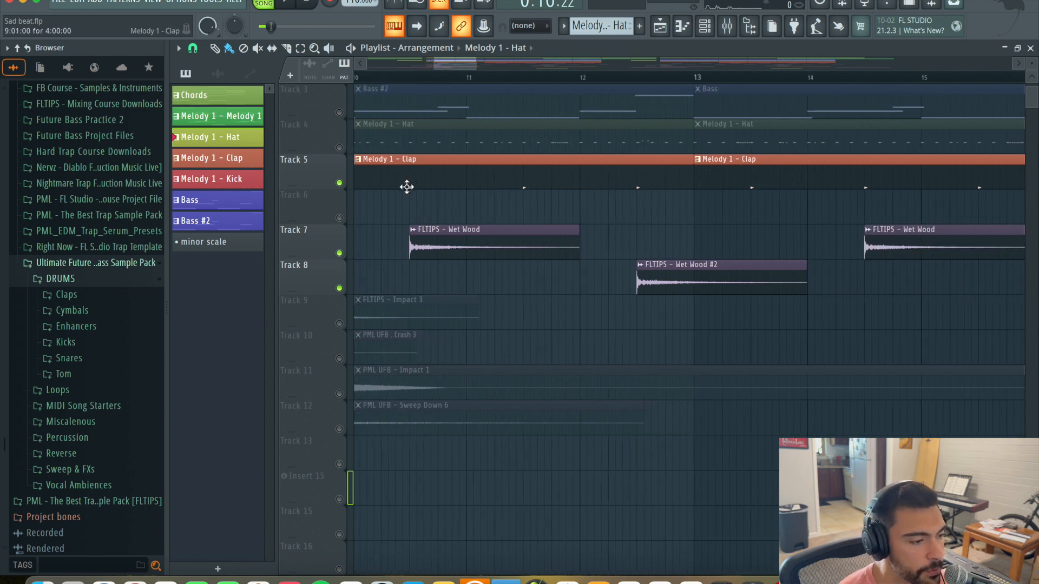
drag(448, 62, 430, 62)
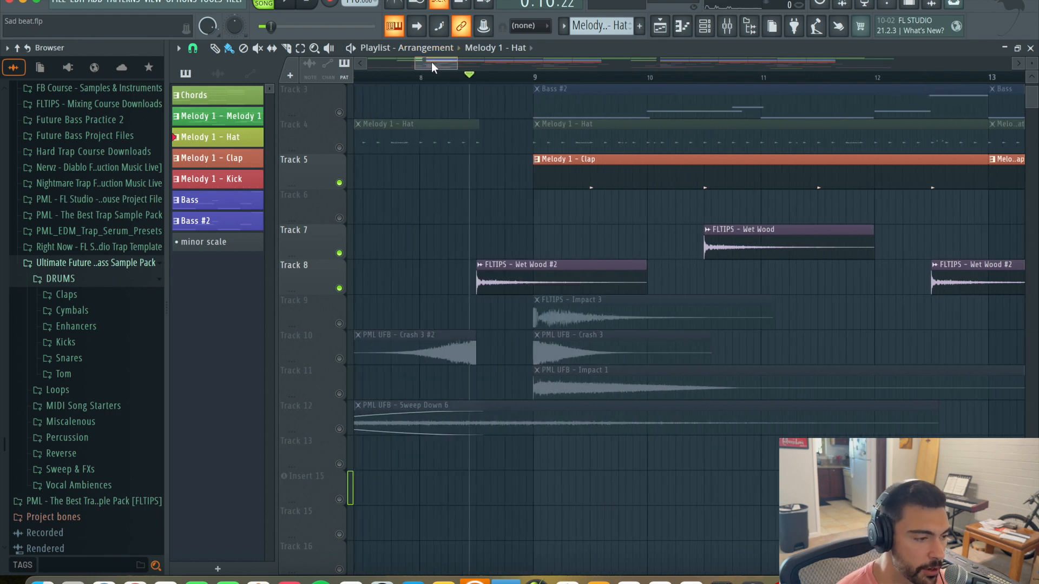
drag(455, 62, 507, 65)
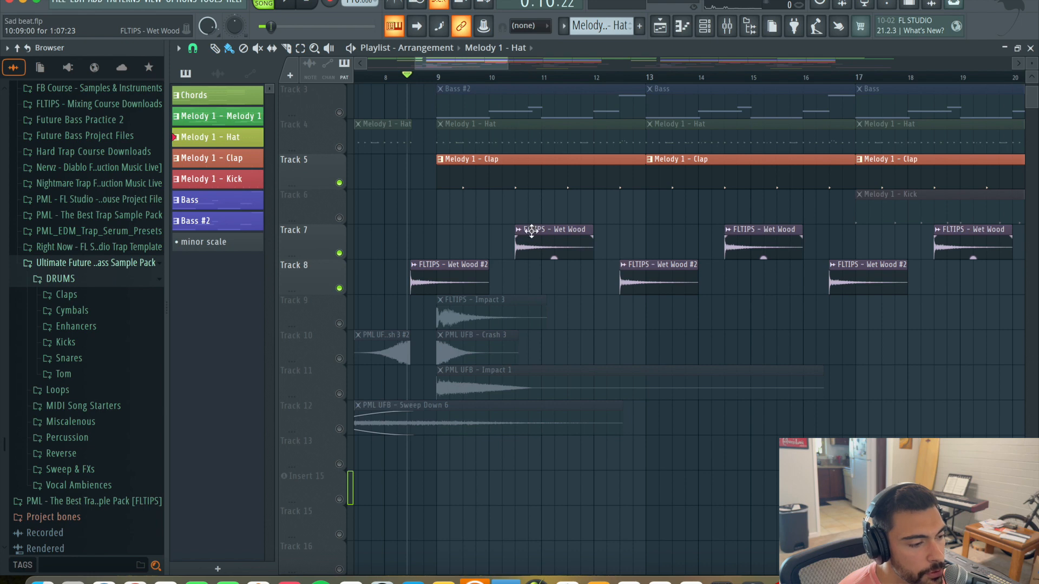
- Check the Make unique option on the first Wet Wood #2 clip and inspect the panning of both Wet Wood channels
click(414, 265)
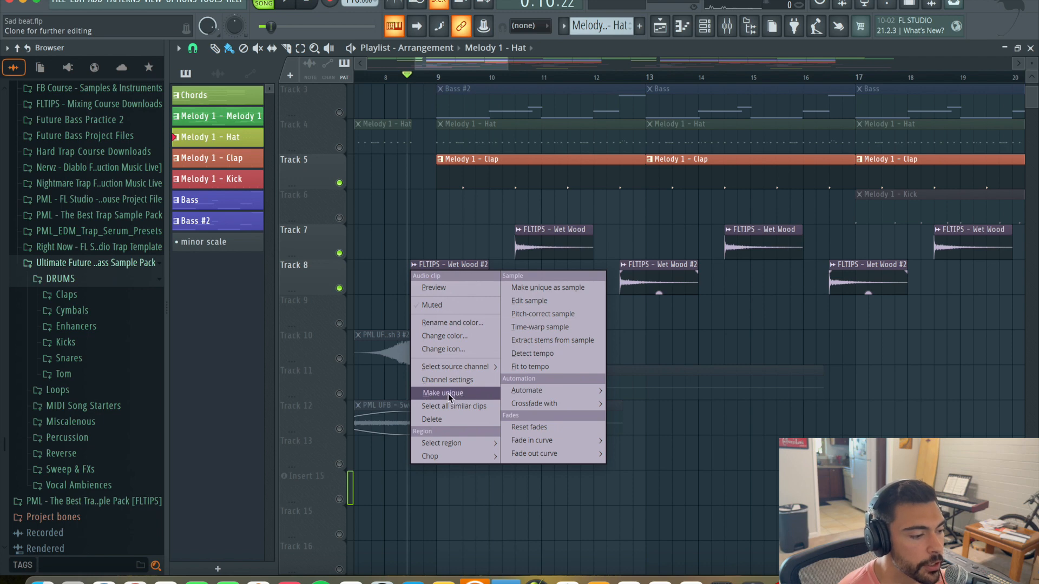
click(456, 227)
double_click(452, 272)
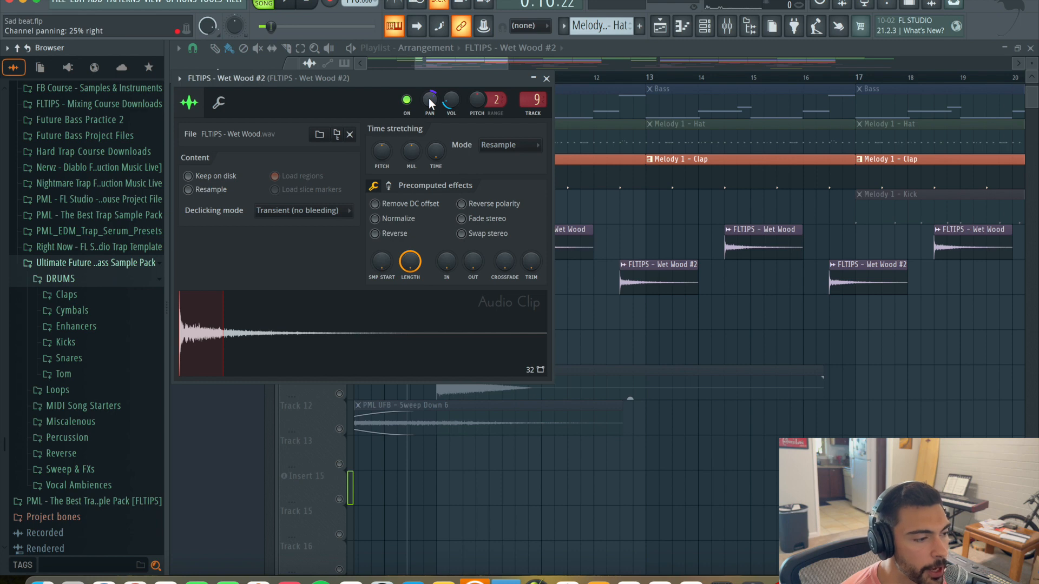
click(547, 78)
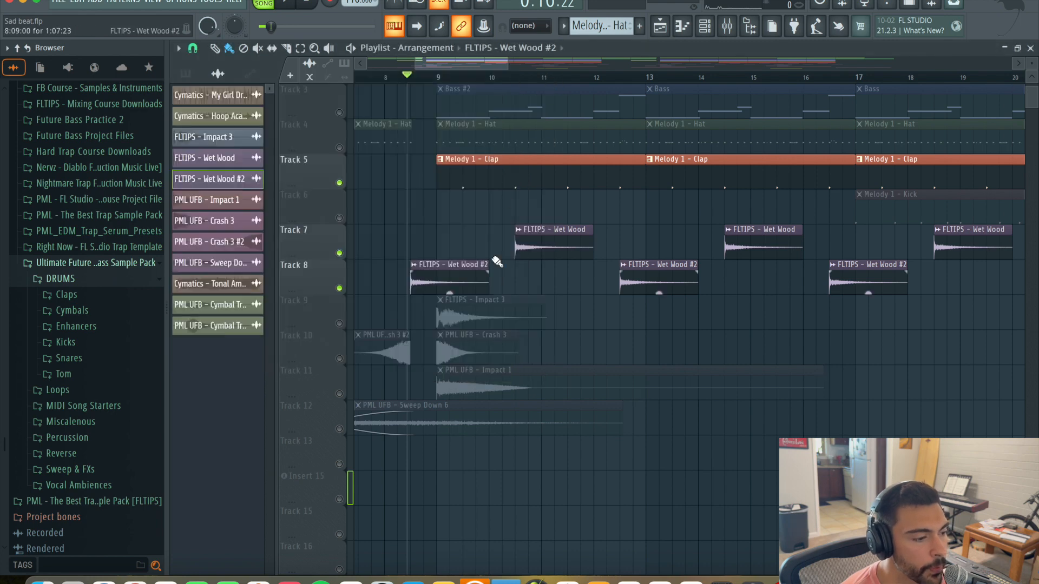
double_click(553, 241)
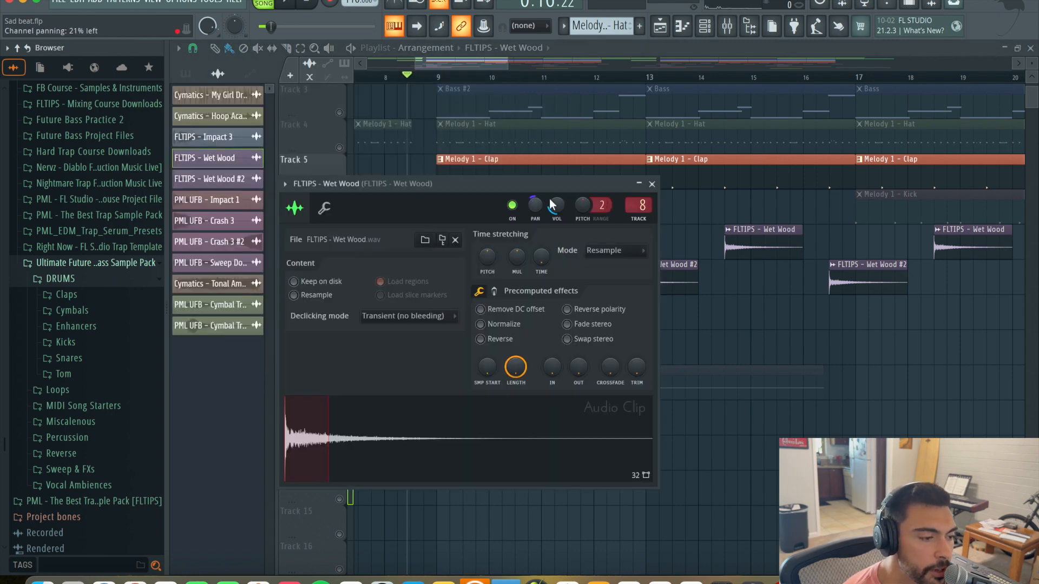
click(652, 184)
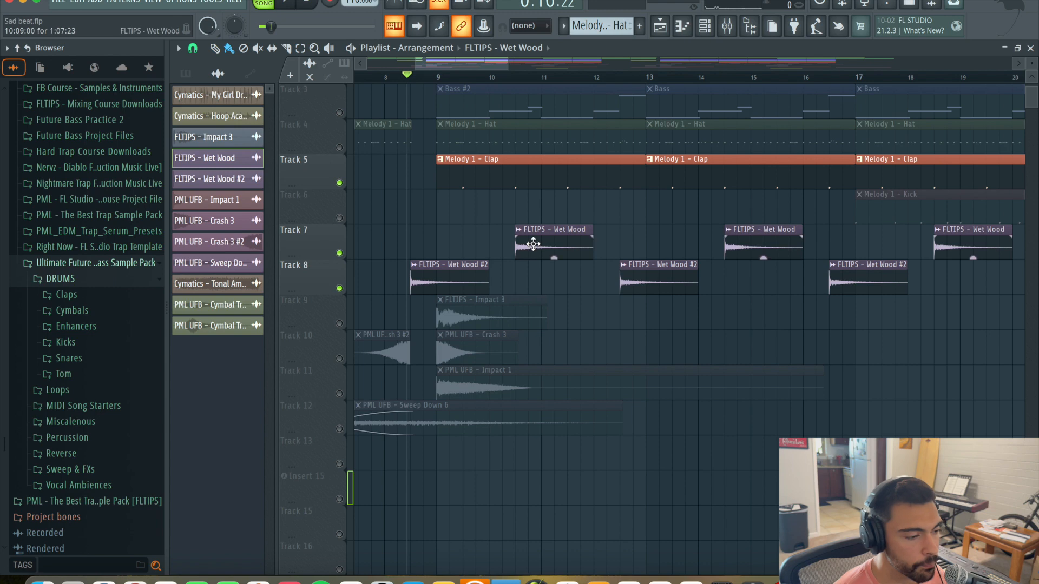
- Play the clap with the Wet Wood clips from the middle of bar 8, then from the middle of bar 10
key(space)
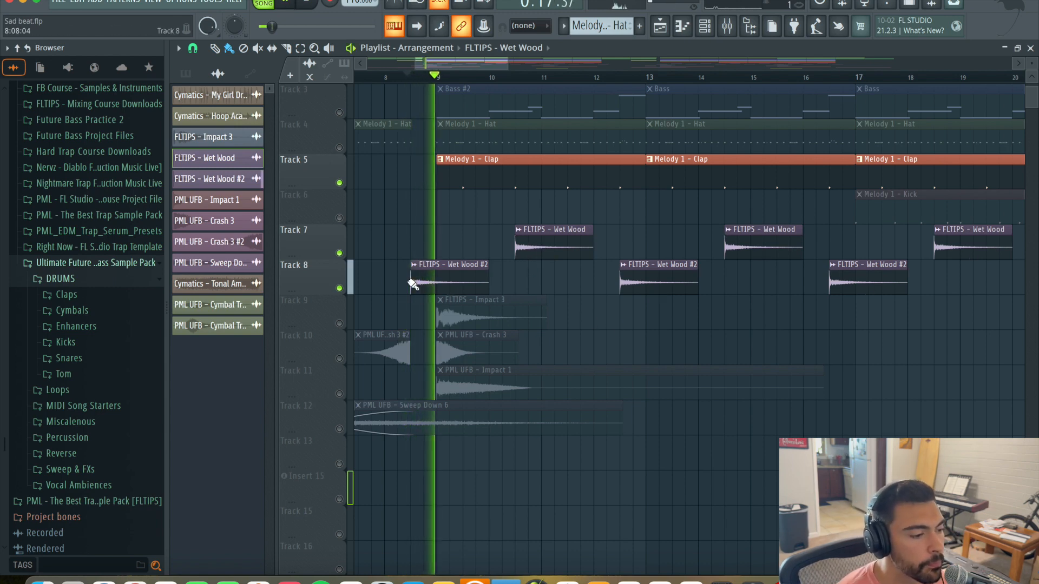
click(512, 77)
key(space)
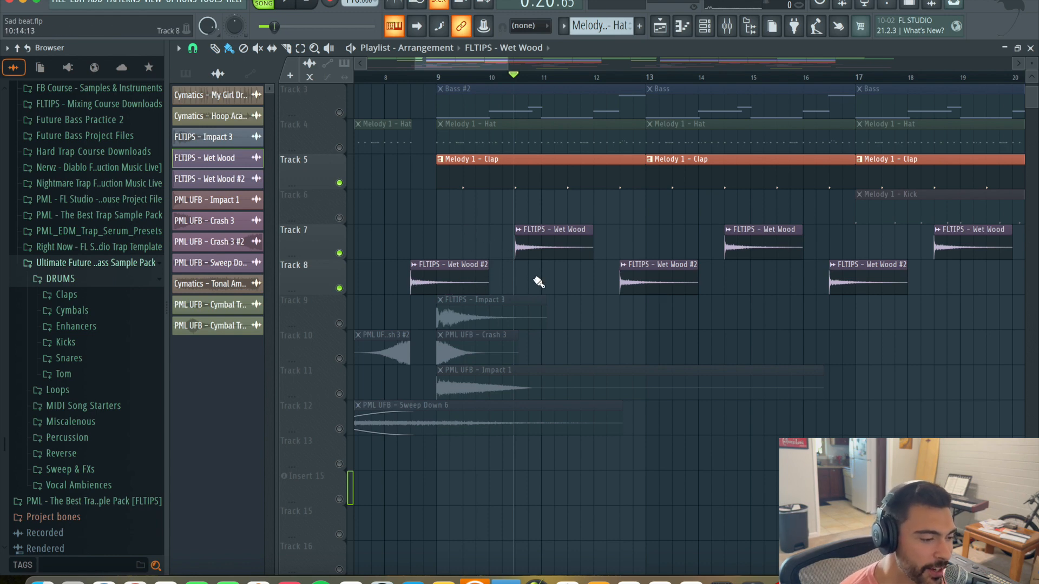
- Unmute Tracks 9, 10 and 11 and play their impact and crash clips from just before bar 9
click(340, 324)
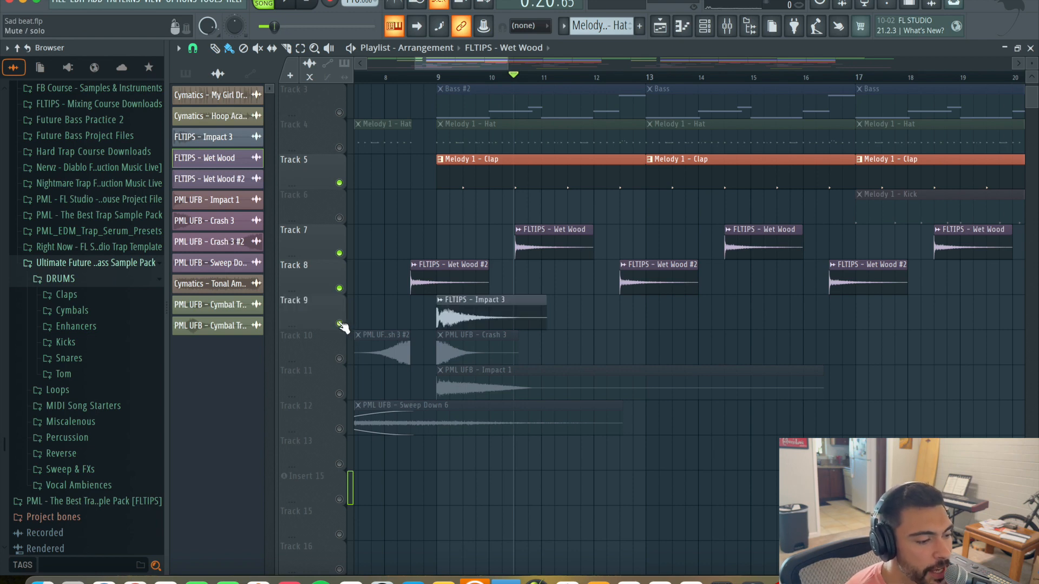
click(340, 359)
click(340, 394)
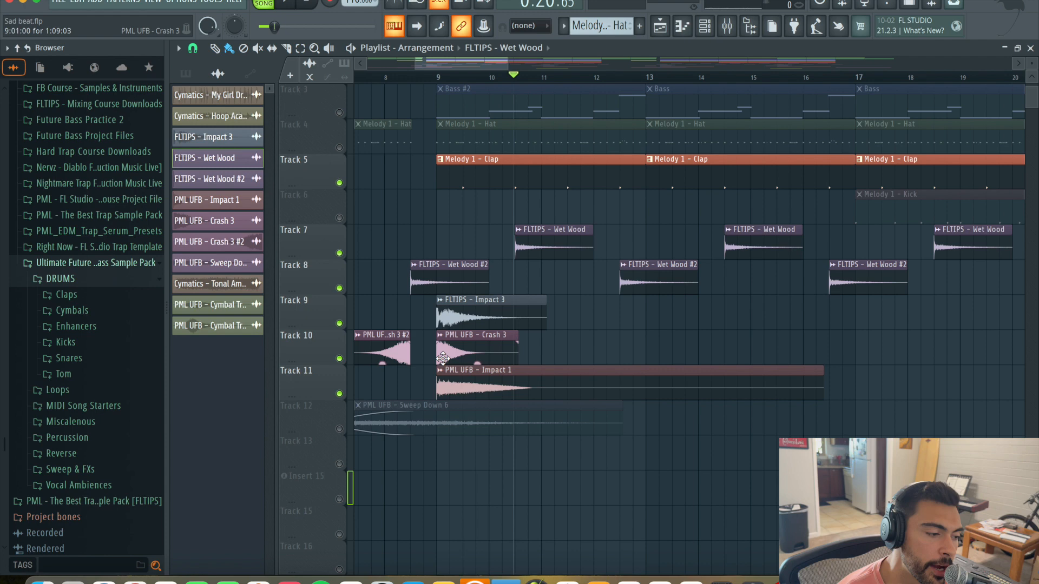
click(435, 77)
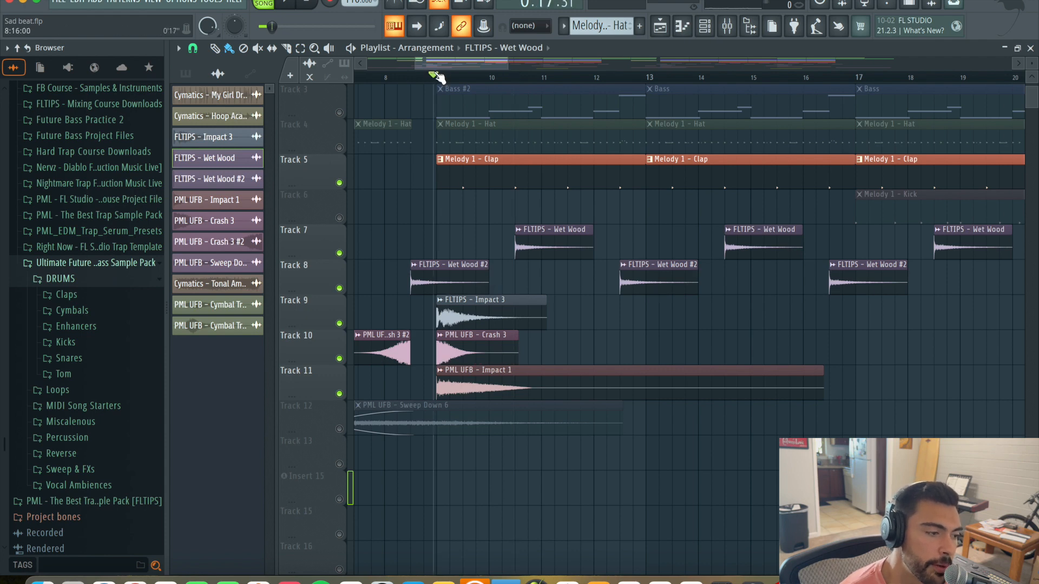
key(space)
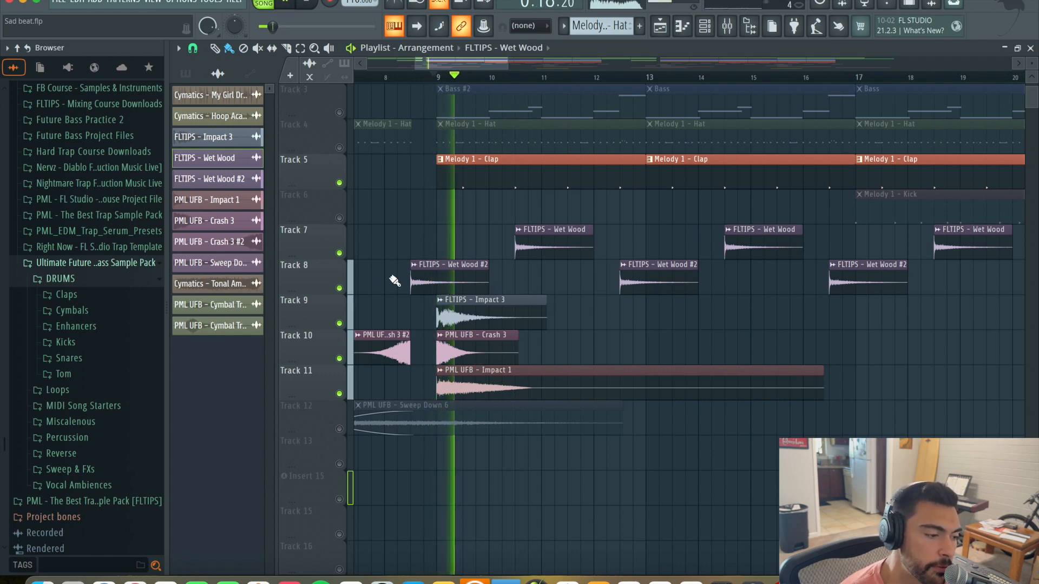
key(space)
- Solo Track 11 and play the PML UFB Impact 1 clip from just before bar 9
right_click(334, 396)
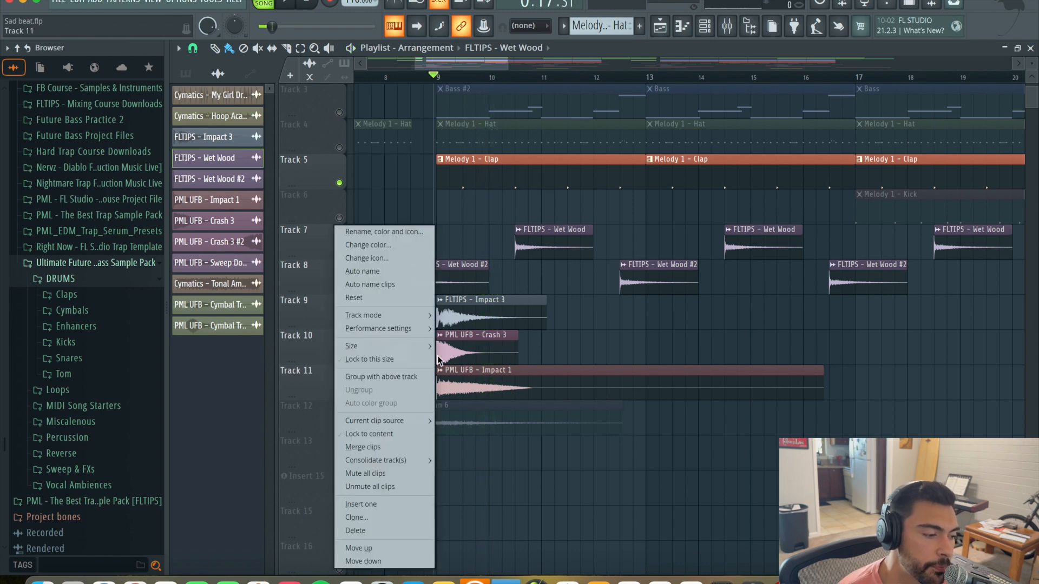
click(561, 384)
click(339, 394)
right_click(340, 394)
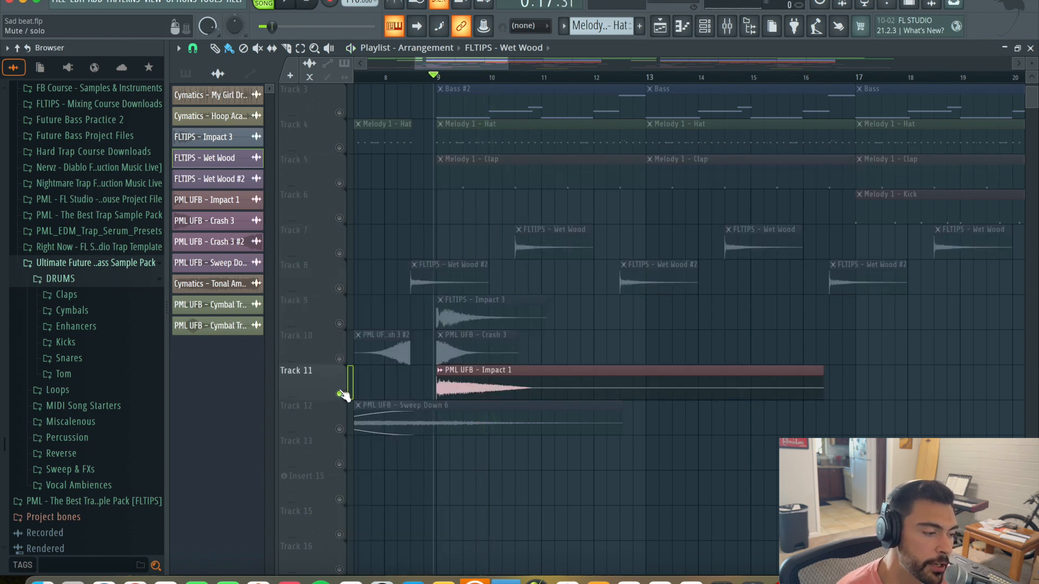
key(space)
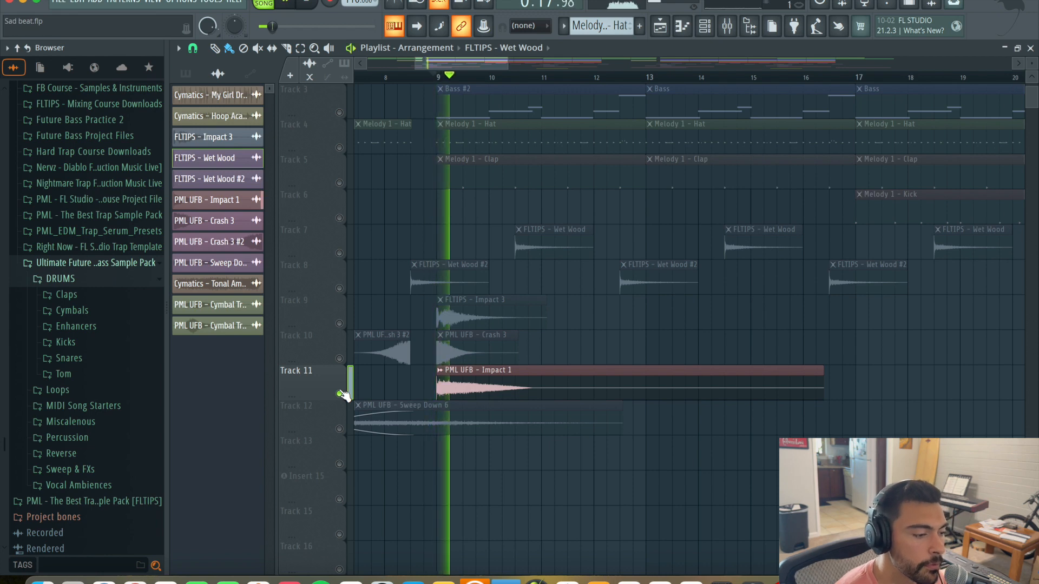
key(space)
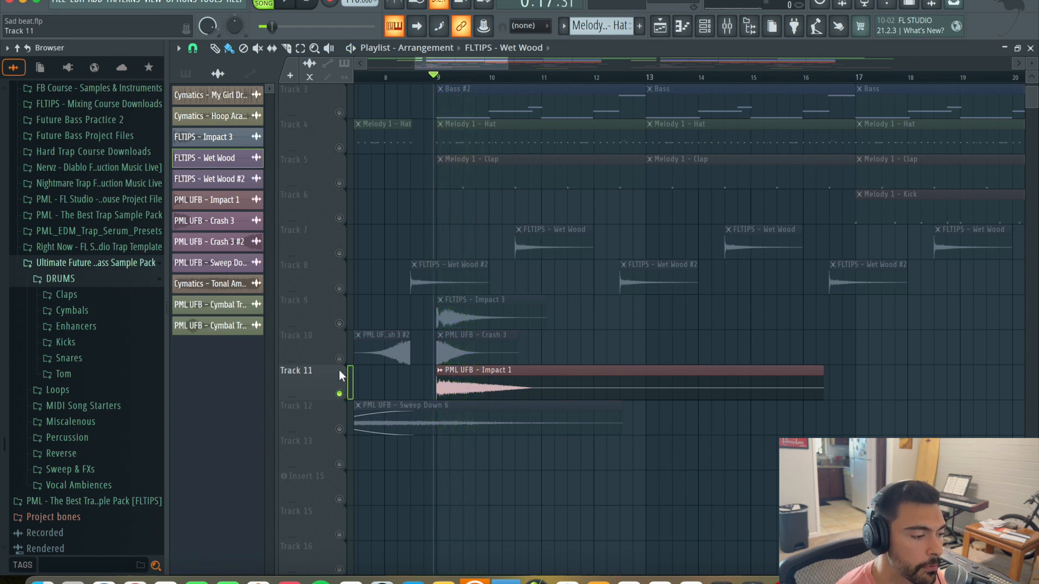
- Leave only Track 10 audible and play its Crash 3 clip from just before bar 9
click(339, 393)
right_click(340, 359)
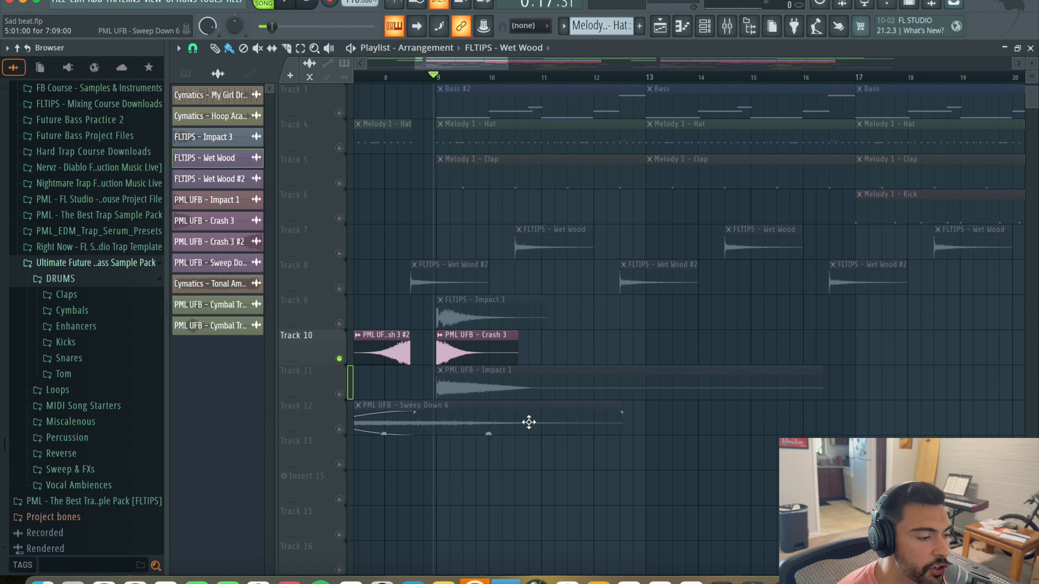
key(space)
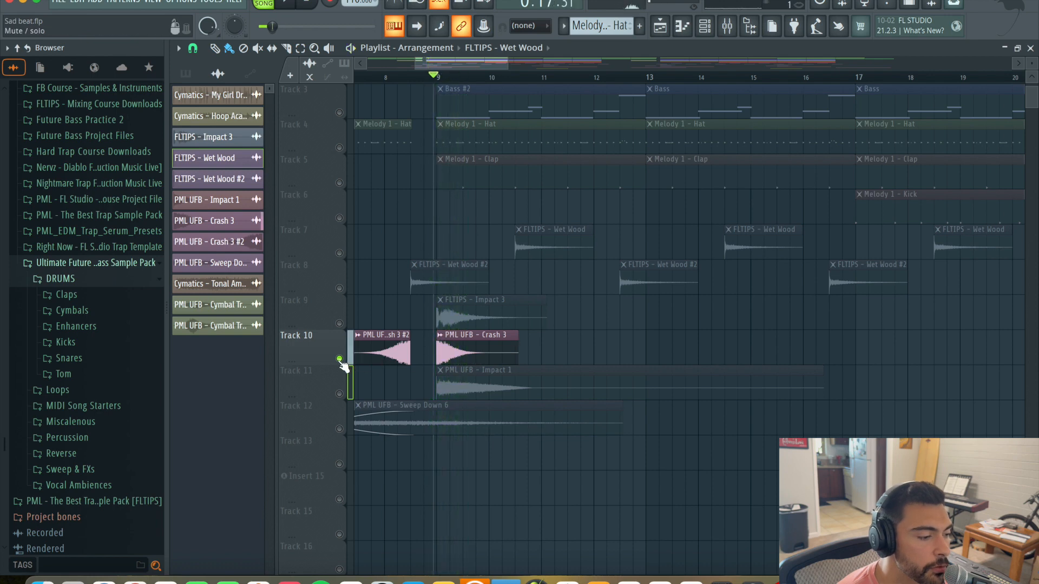
key(space)
- Switch from Track 10 to Track 9 and play the FLTIPS Impact 3 clip alone
click(340, 359)
click(339, 324)
key(space)
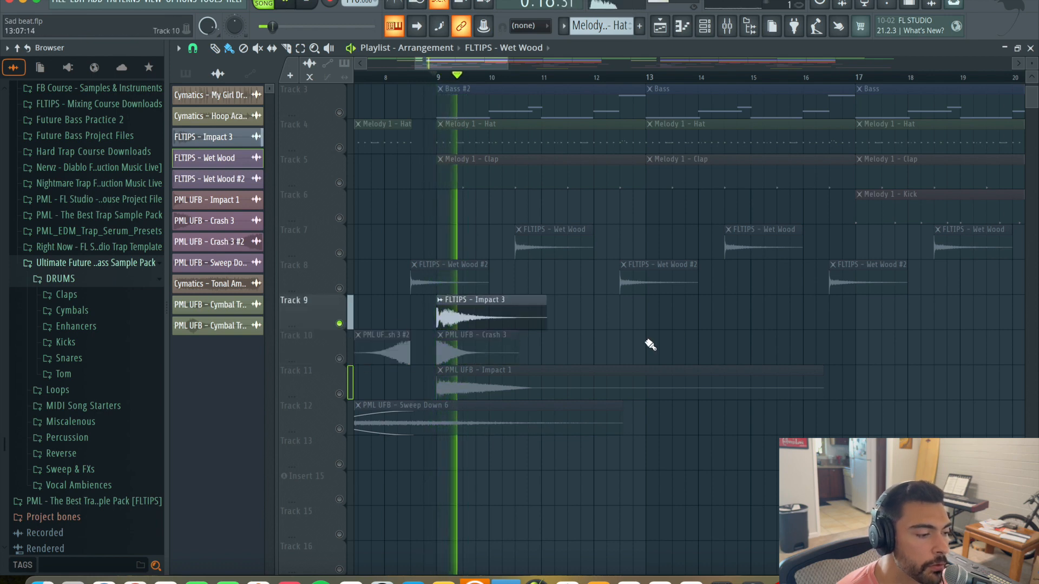
key(space)
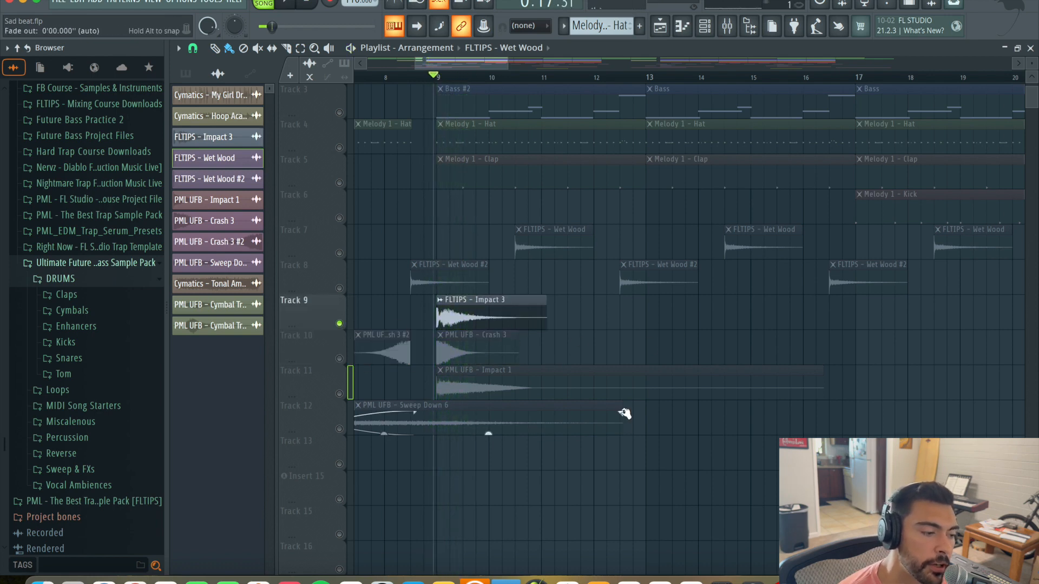
- Unmute Tracks 10 and 11 to play both impacts and the crash together, then mute Tracks 9, 10 and 11
click(340, 359)
click(339, 394)
key(space)
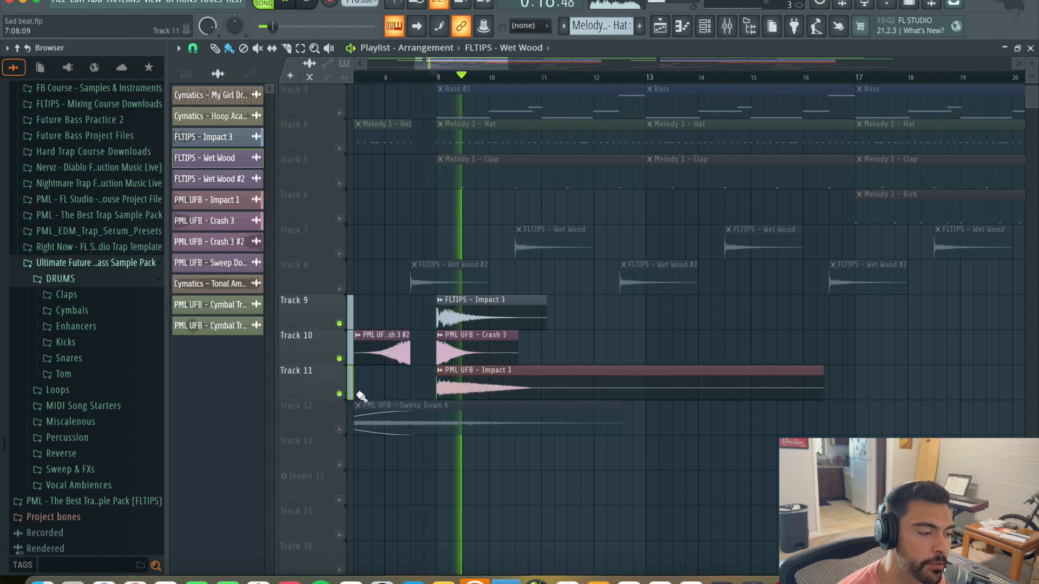
key(space)
click(340, 394)
click(339, 359)
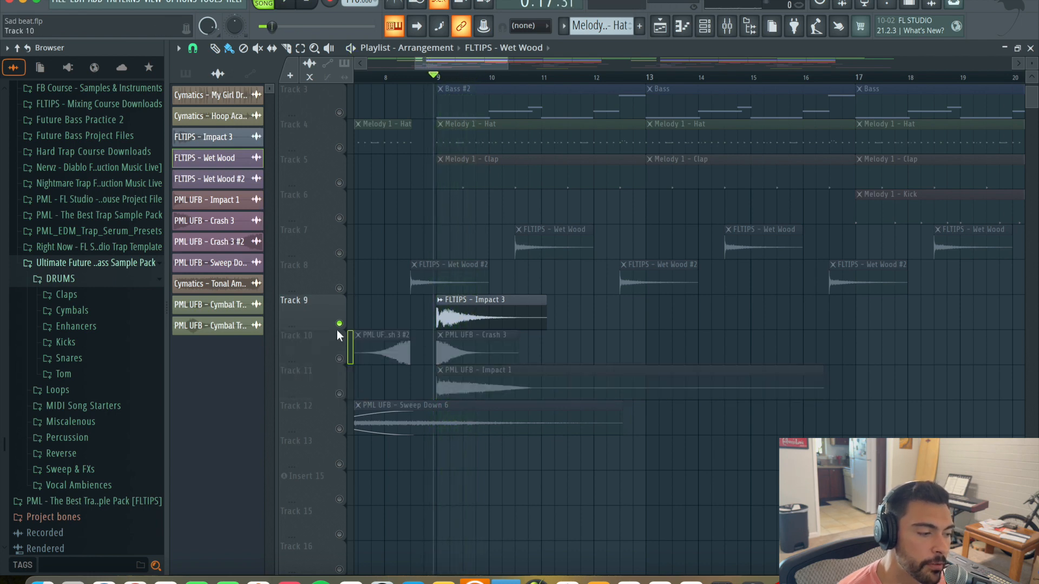
click(339, 324)
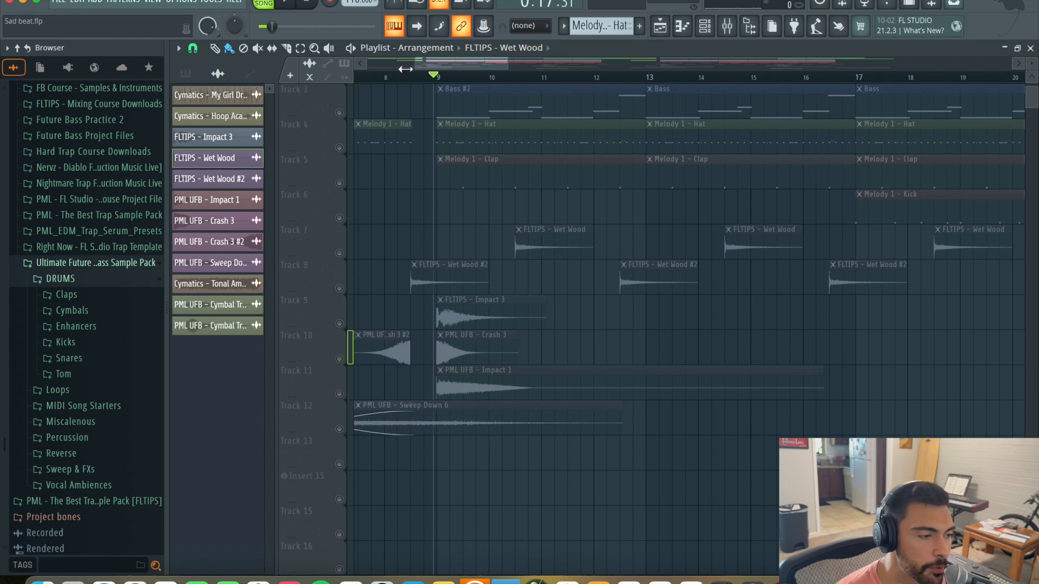
- Play Track 10's Crash 3 #2 clip from the middle of bar 7, bringing in the impacts on Tracks 9 and 11 at bar 9
scroll(424, 62, left, 3)
click(430, 76)
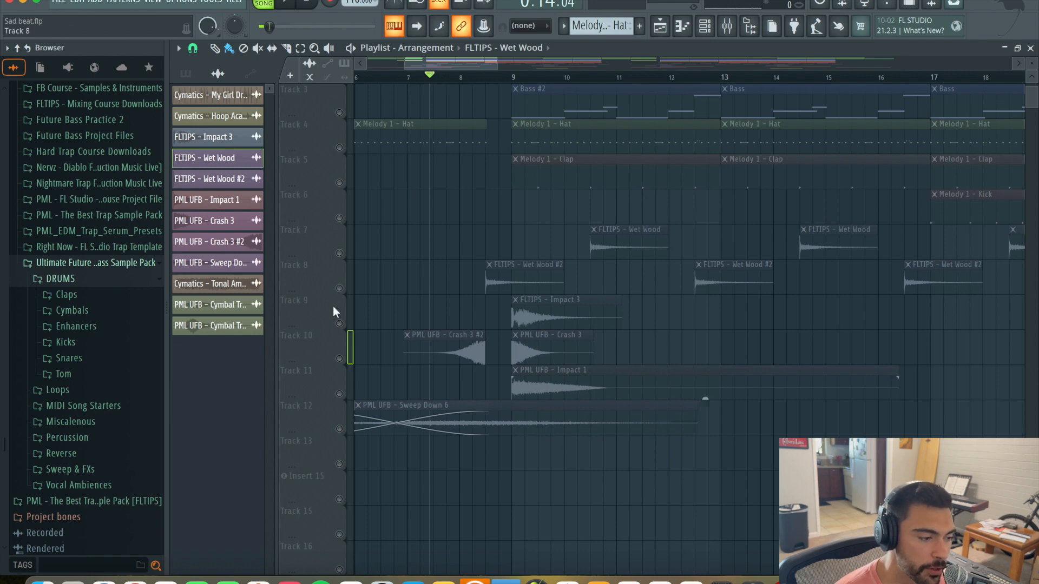
click(332, 358)
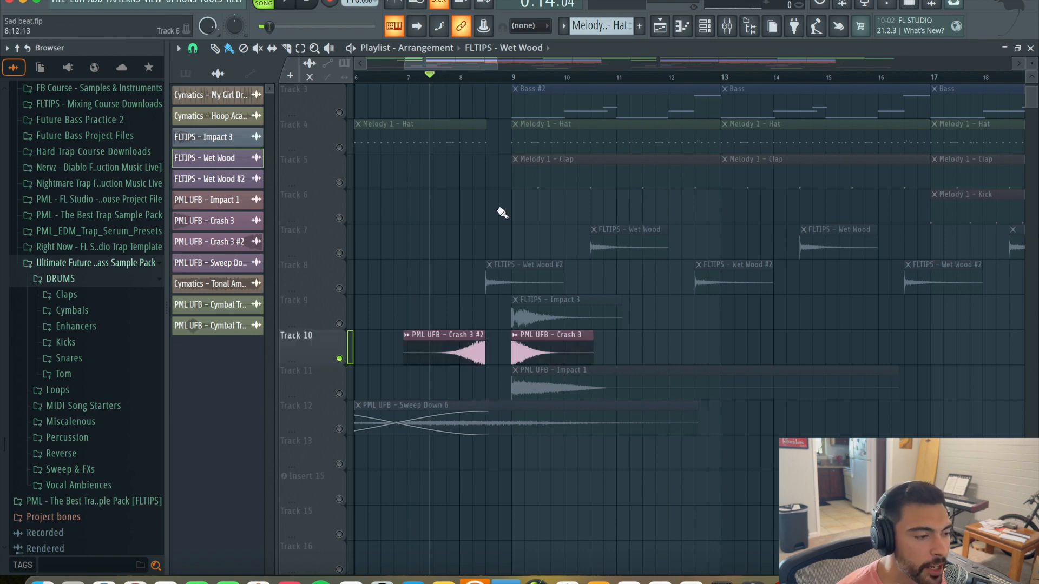
key(space)
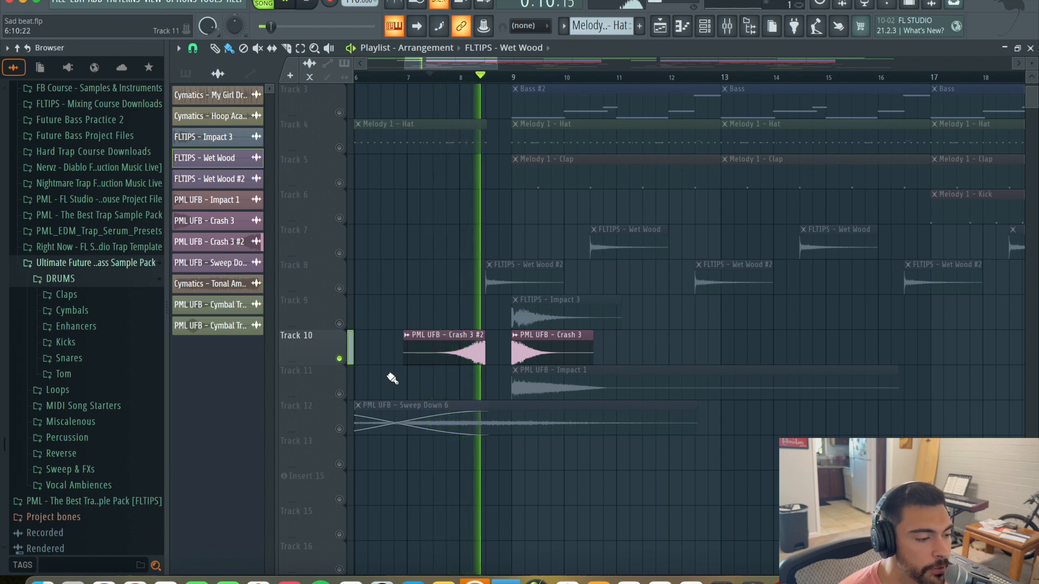
click(339, 324)
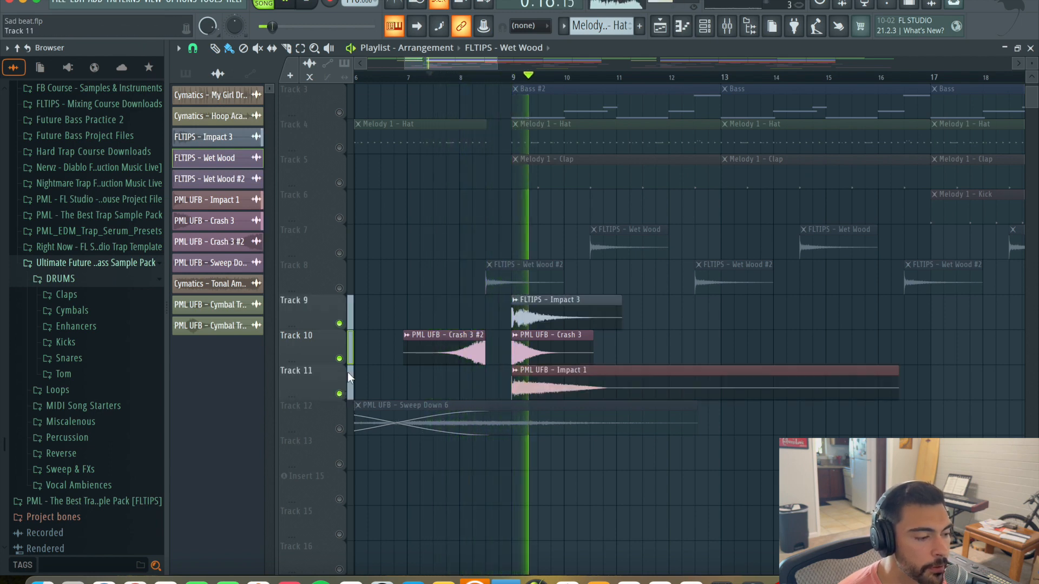
key(space)
- Re-enable all playlist tracks and play the full arrangement from the middle of bar 7 through the bar 9 impacts
right_click(339, 359)
right_click(340, 358)
right_click(339, 359)
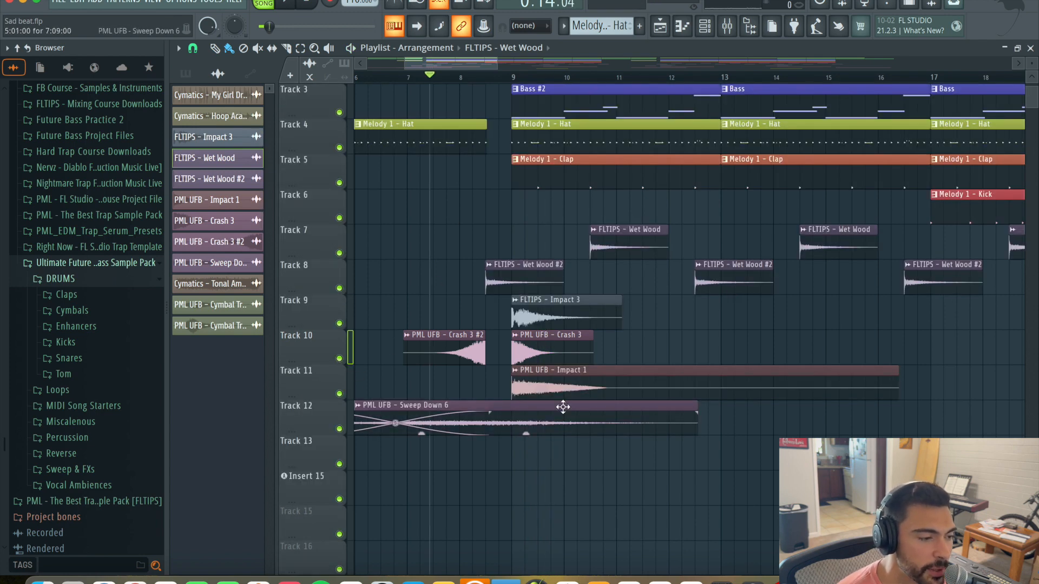
key(space)
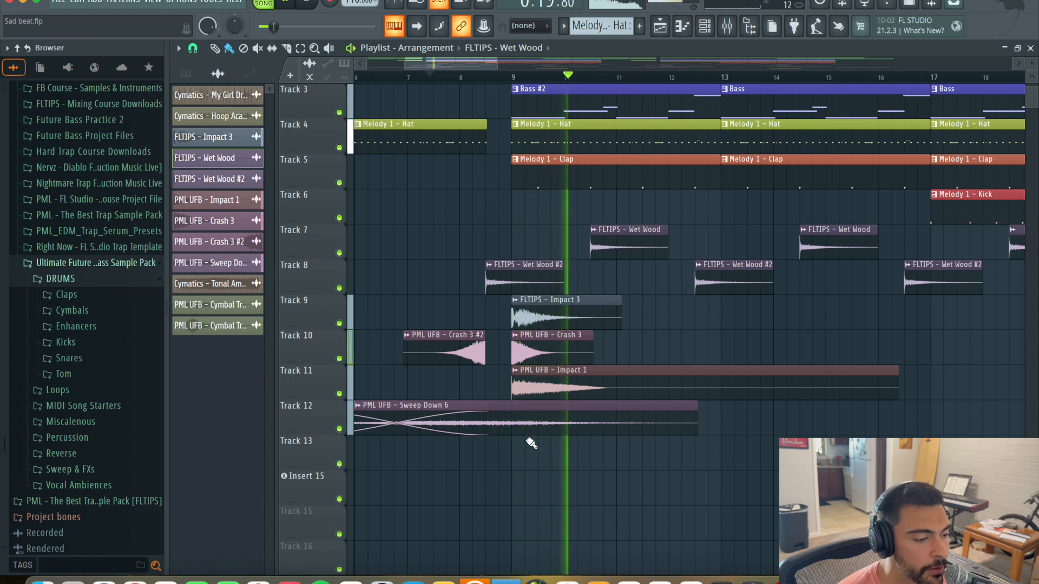
key(space)
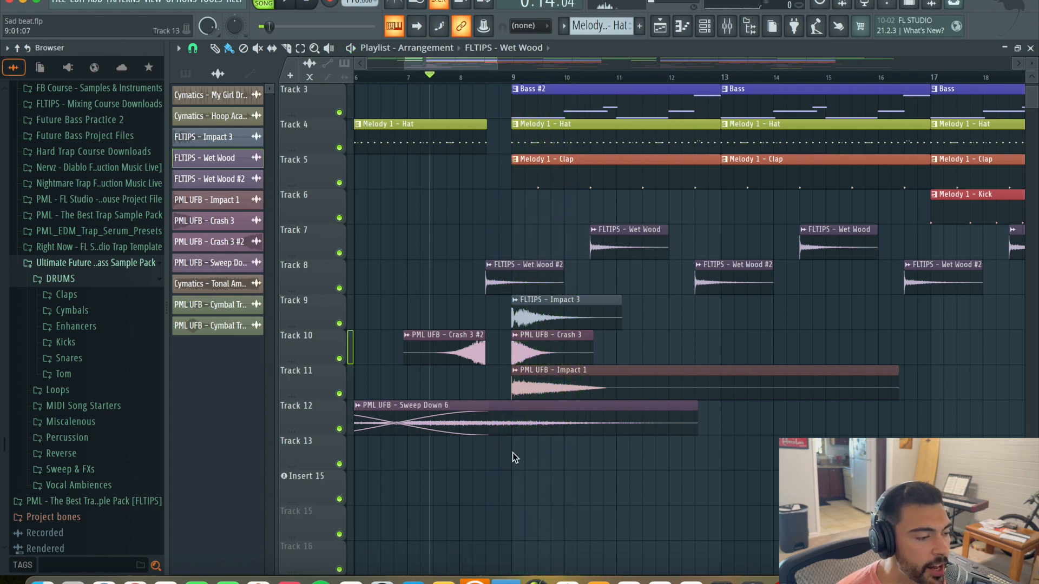
- Audition the first PML UFB Sweep Down 6 clip on Track 12 by itself with the Playback tool
drag(444, 62, 368, 65)
scroll(514, 376, up, 2)
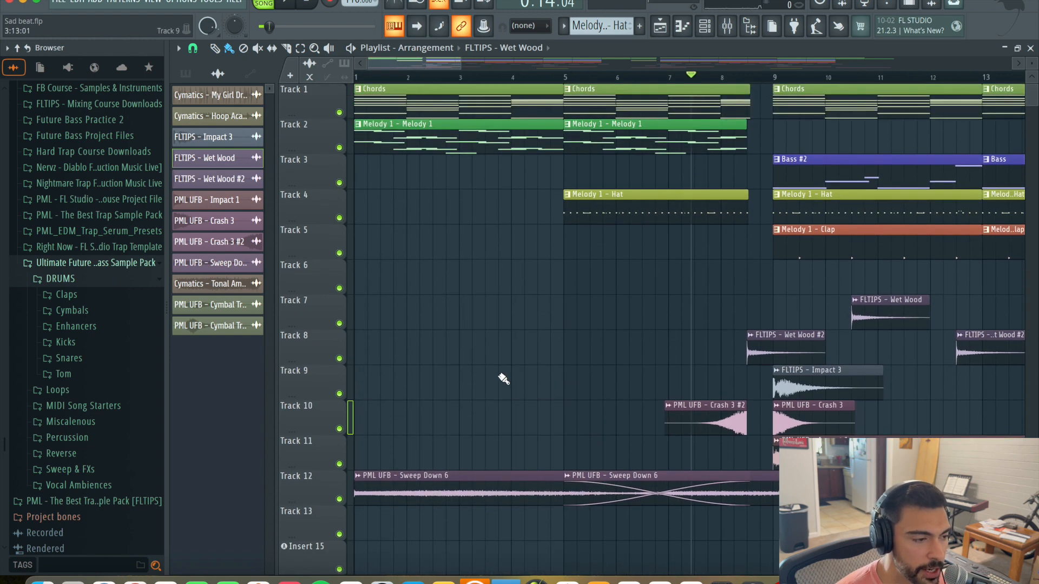
scroll(432, 409, down, 8)
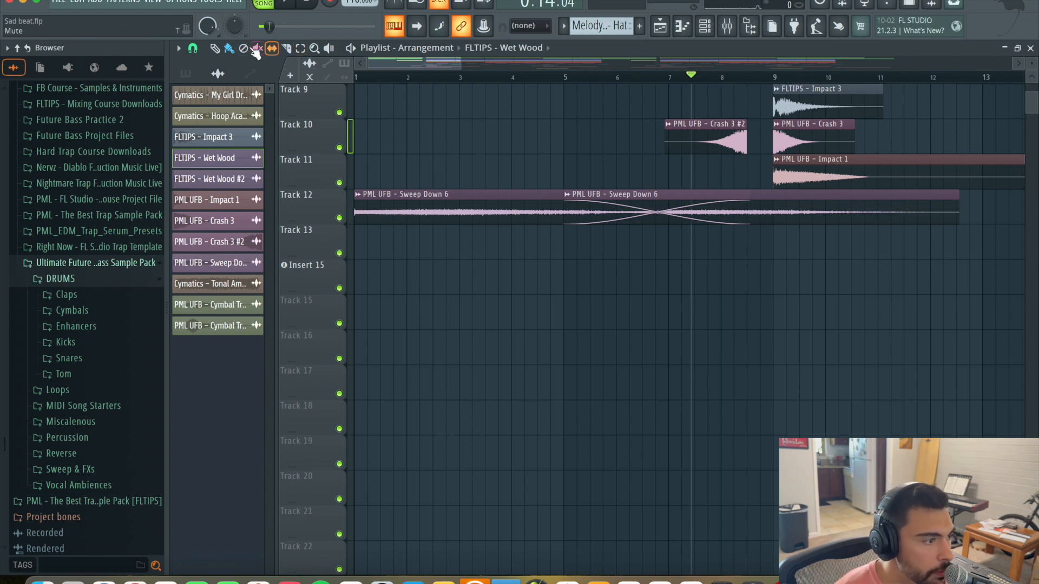
click(300, 49)
click(328, 49)
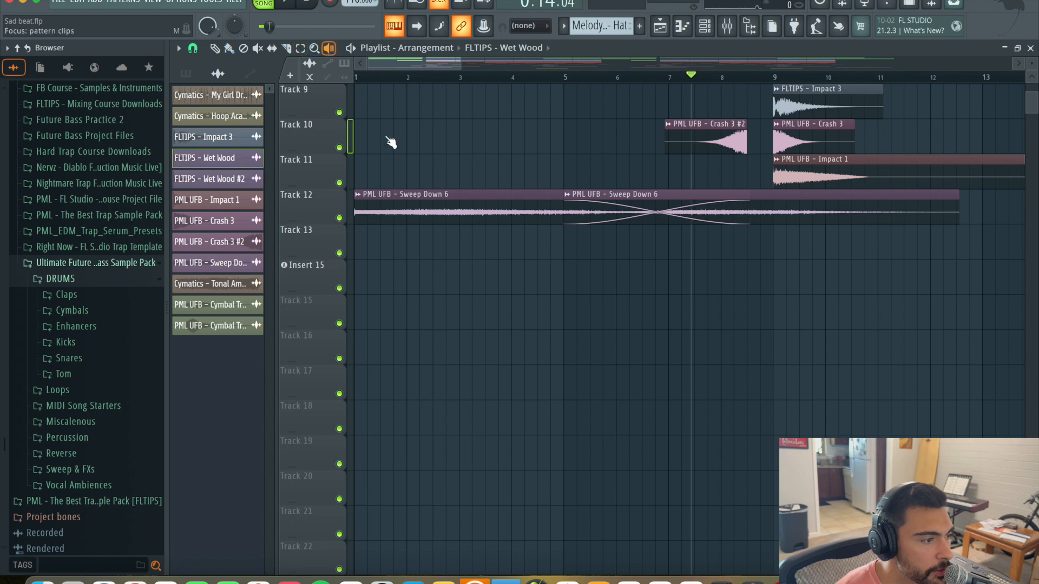
click(360, 213)
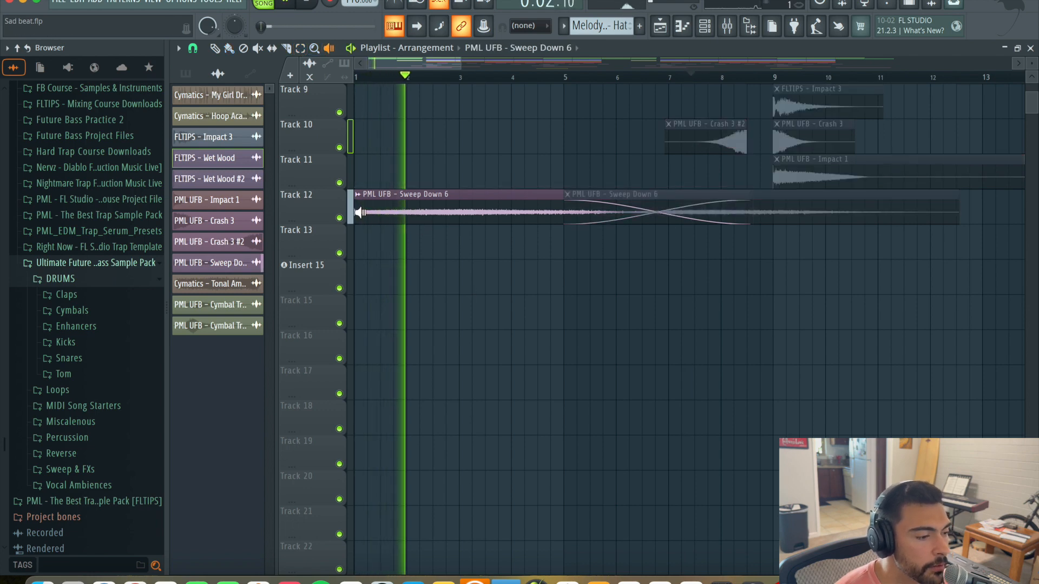
drag(359, 212, 369, 219)
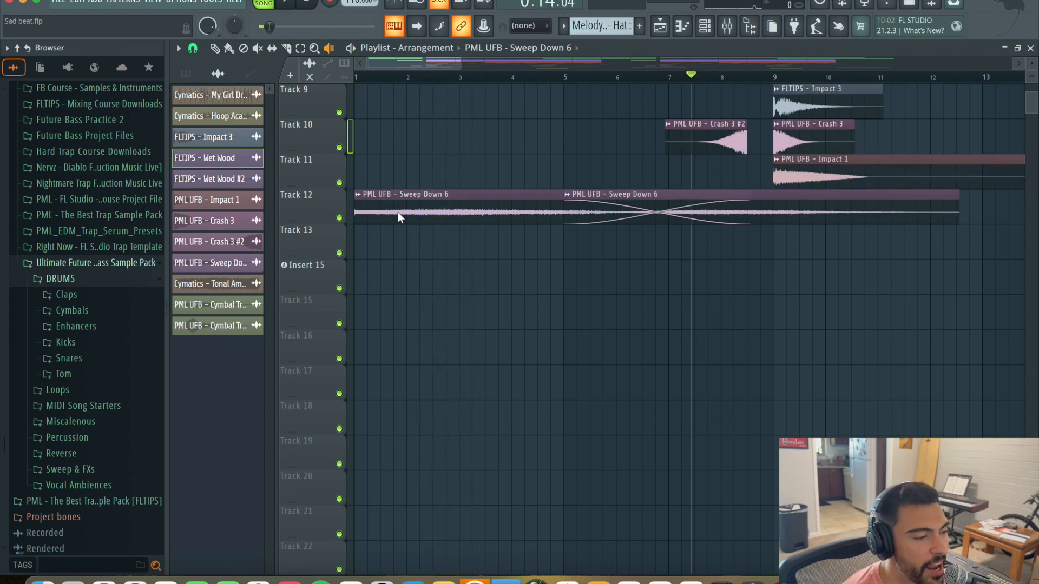
- Play the full arrangement from bar 1, then from early in bar 6, to hear the overlapping Sweep Down 6 clips in context
scroll(397, 214, up, 2)
click(386, 79)
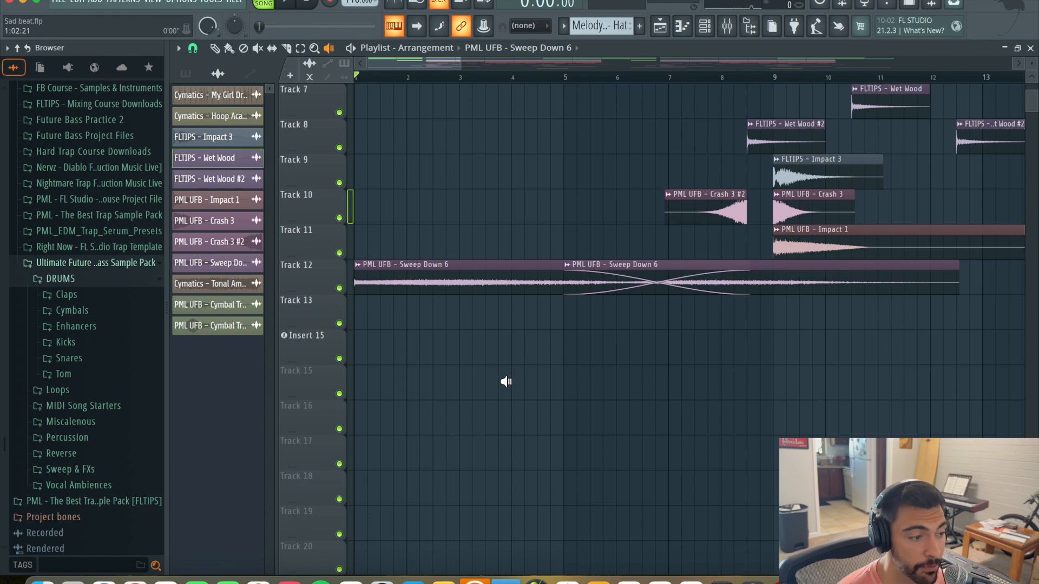
key(space)
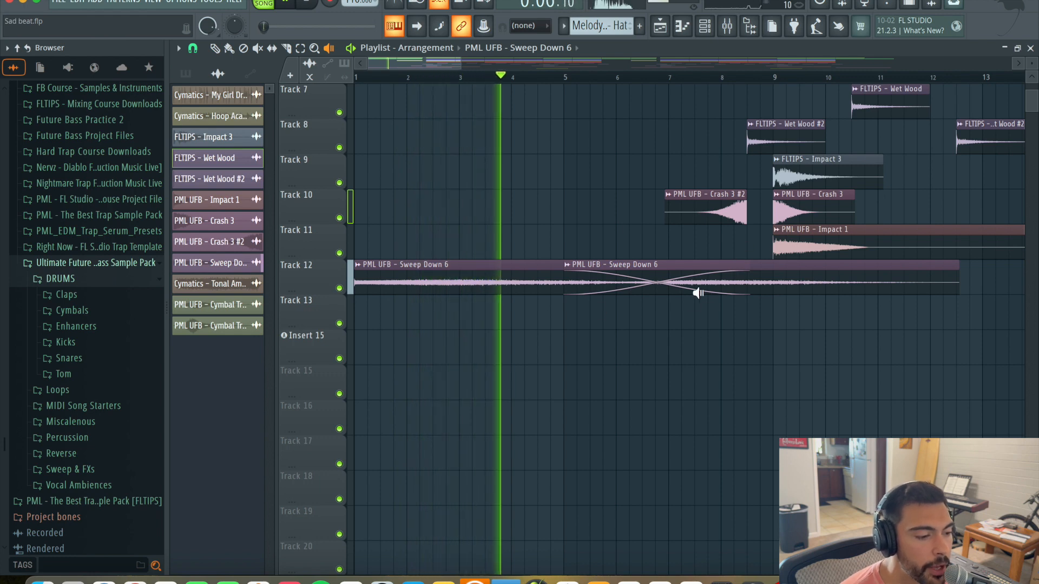
click(630, 75)
key(space)
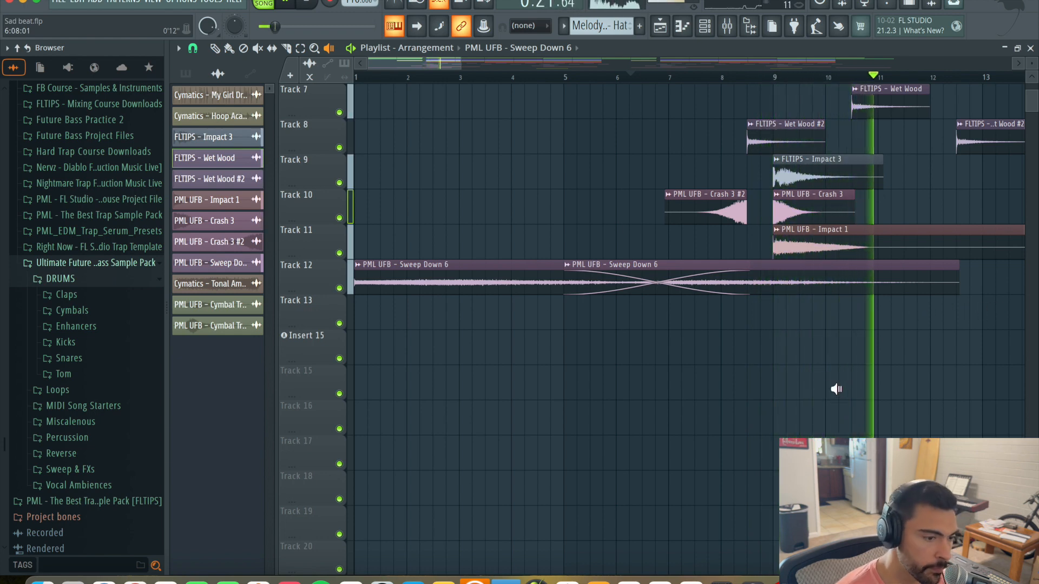
key(space)
- Examine how the crash, impact and sweep clips on Tracks 9 to 12 line up with the sections starting at bars 9 and 25
scroll(784, 386, up, 1)
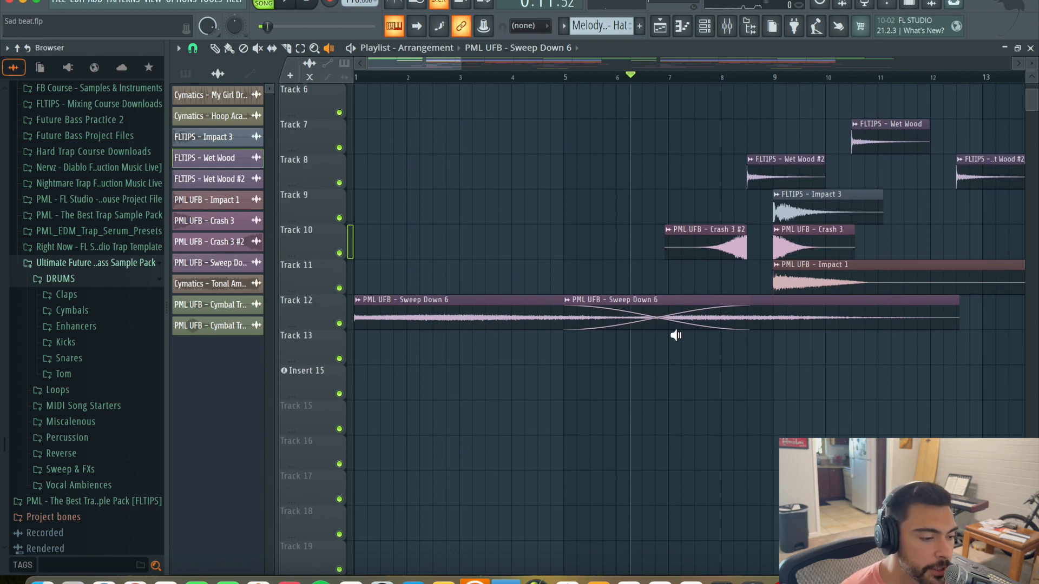
scroll(461, 356, down, 5)
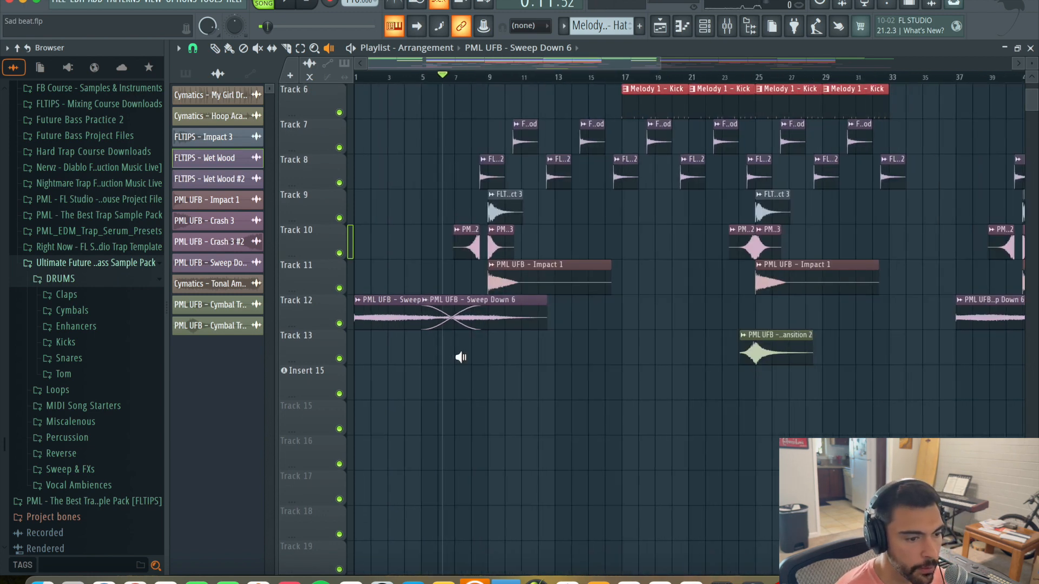
drag(605, 64, 625, 68)
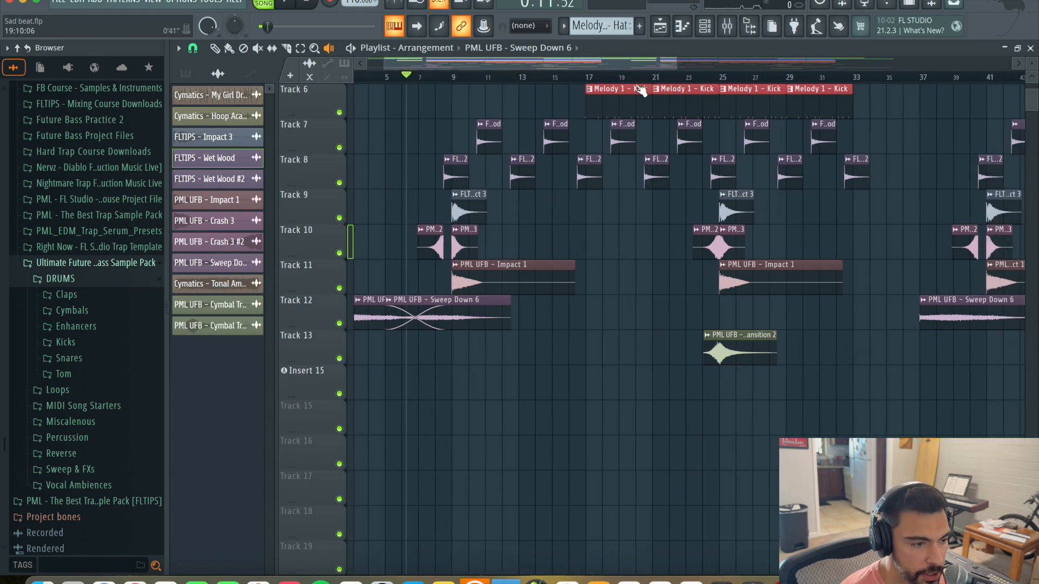
scroll(726, 221, up, 5)
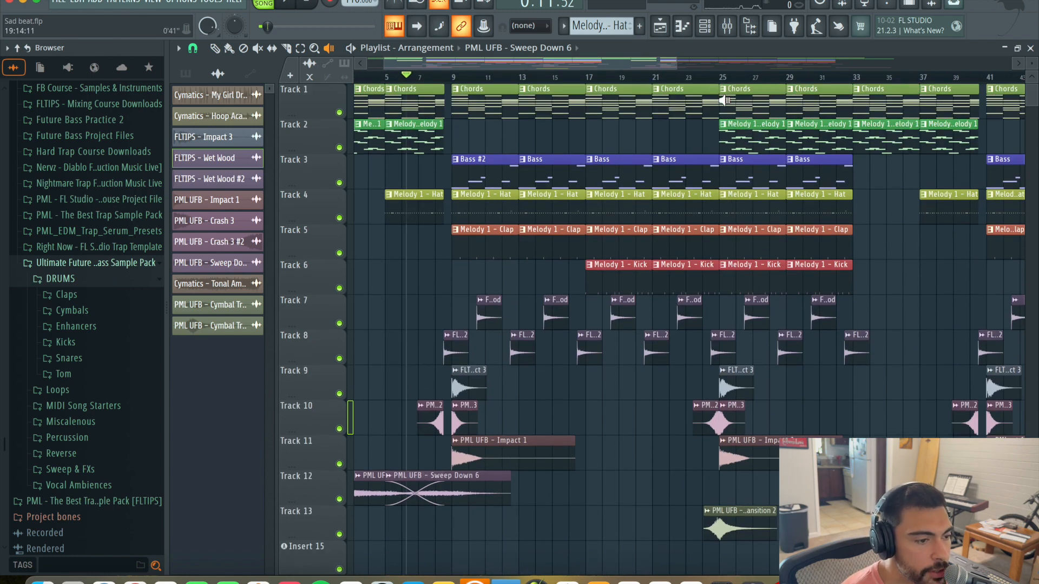
scroll(737, 259, down, 2)
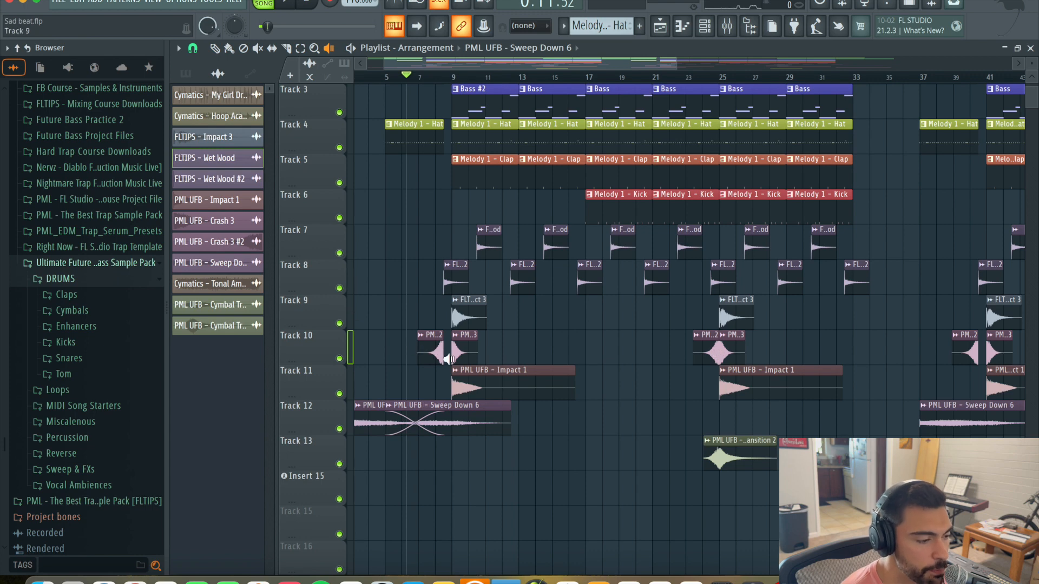
scroll(445, 357, up, 4)
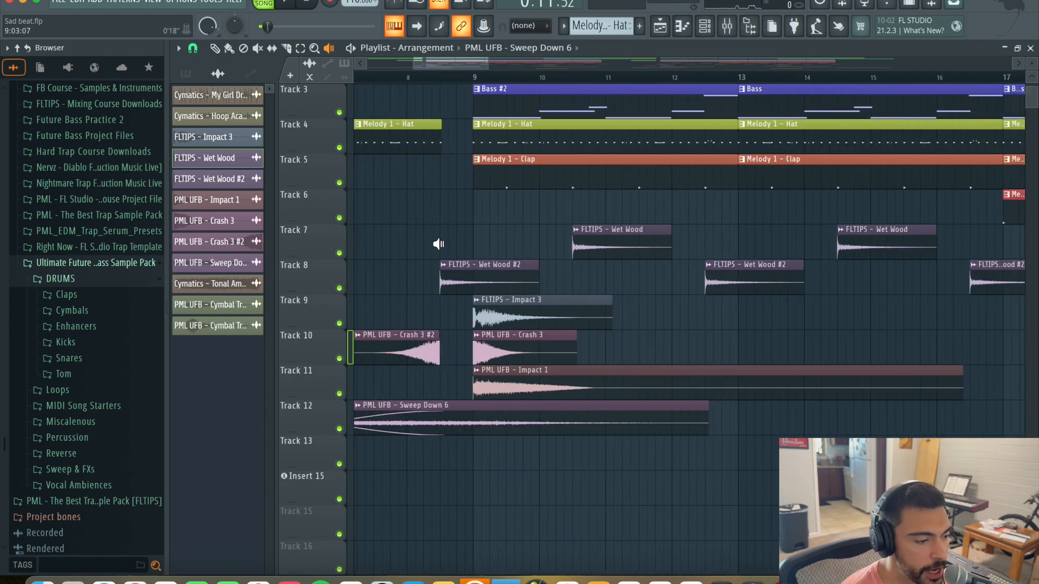
scroll(437, 242, down, 3)
scroll(857, 349, up, 4)
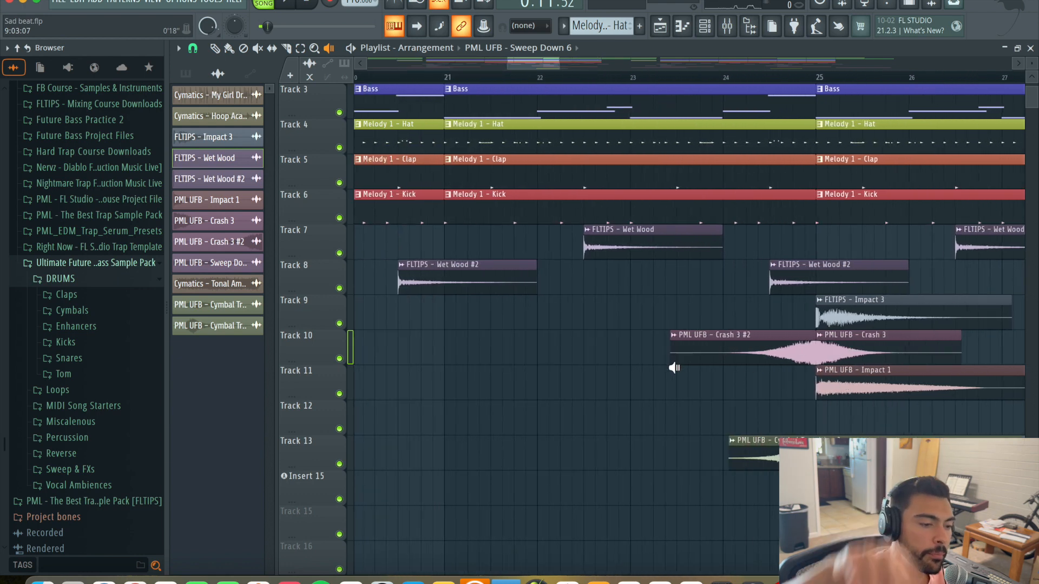
- Solo Track 10 and play its joined Crash 3 #2 and Crash 3 clips from early in bar 23
right_click(340, 358)
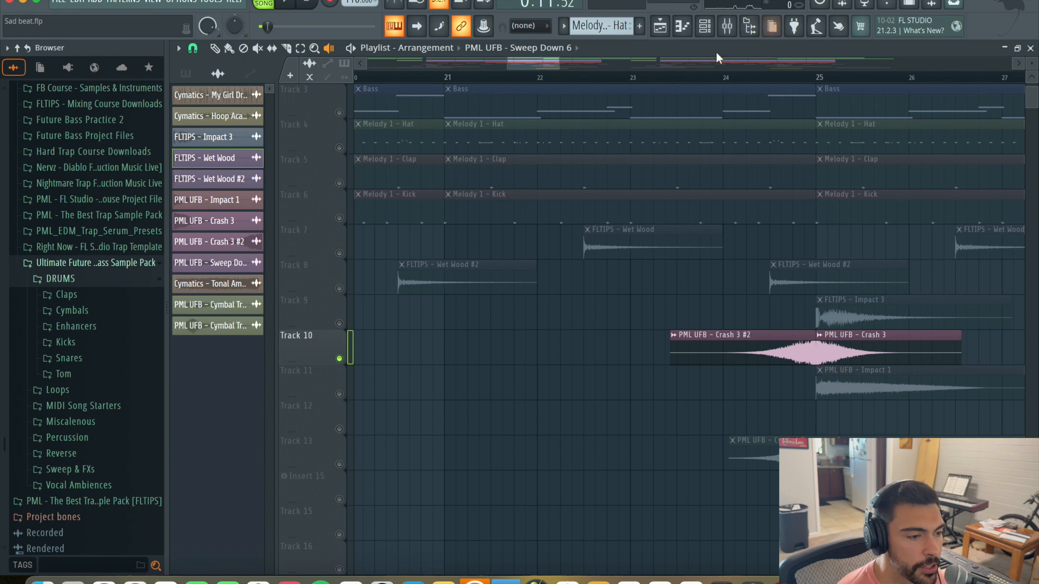
click(657, 74)
key(space)
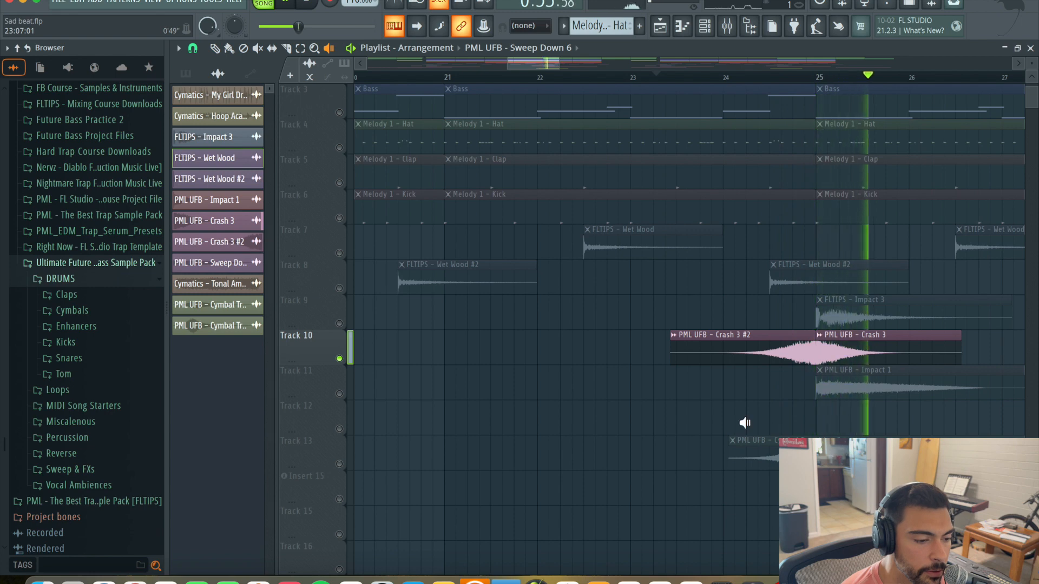
key(space)
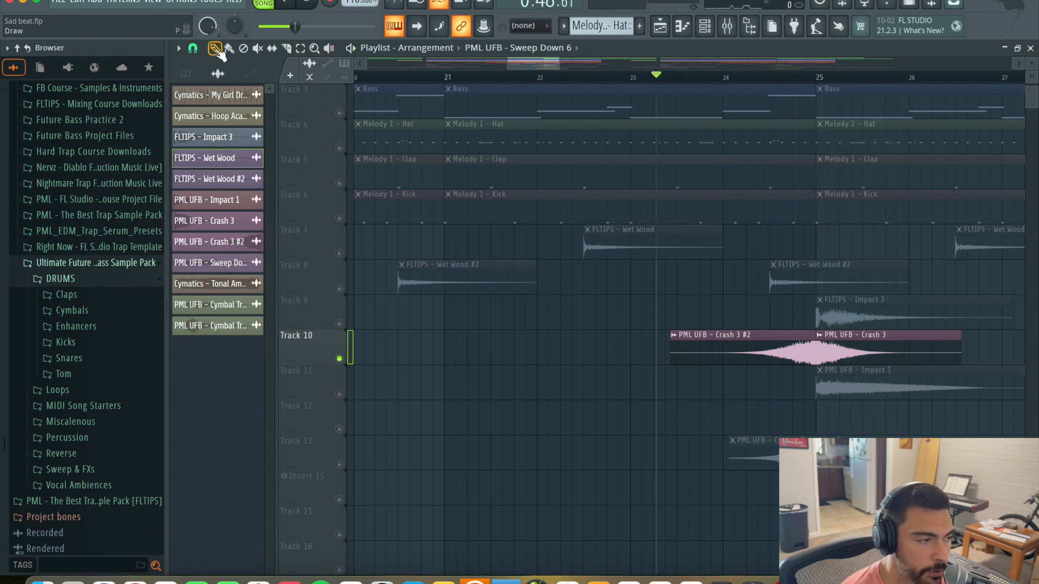
- Inspect the Reverse option in the PML UFB Crash 3 #2 clip's channel settings and close them
right_click(674, 336)
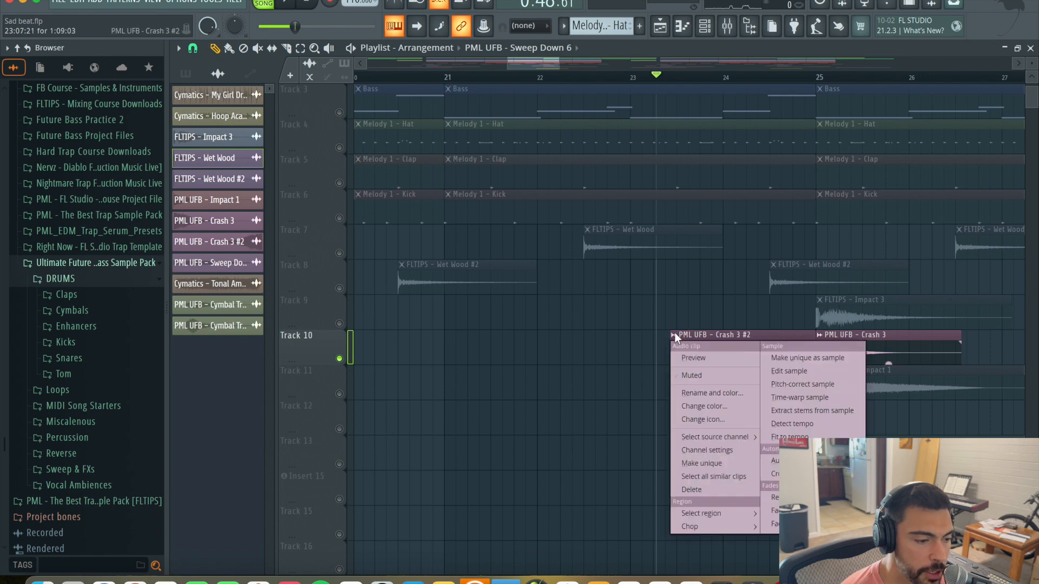
click(597, 385)
double_click(756, 351)
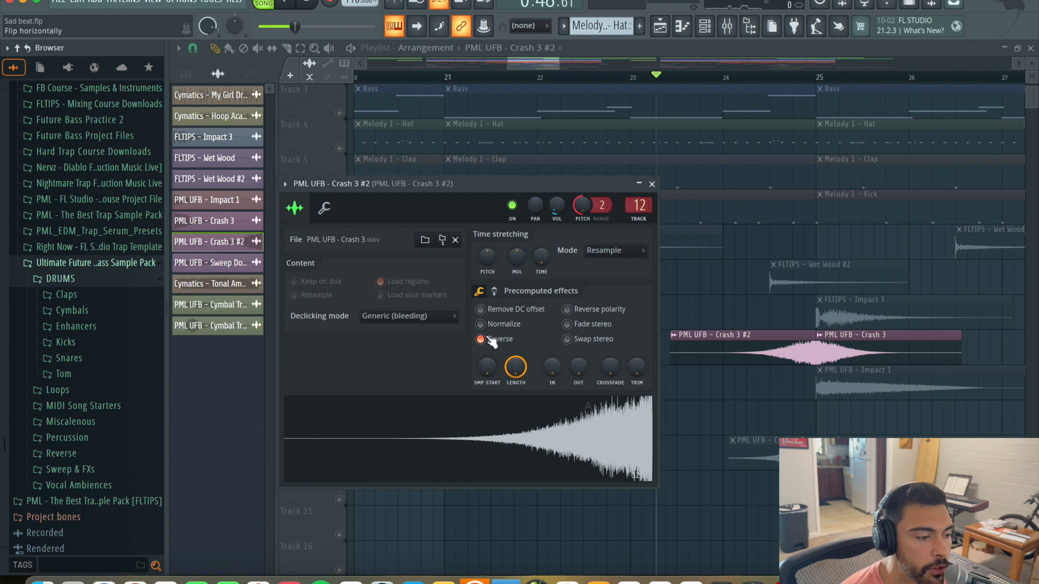
click(652, 184)
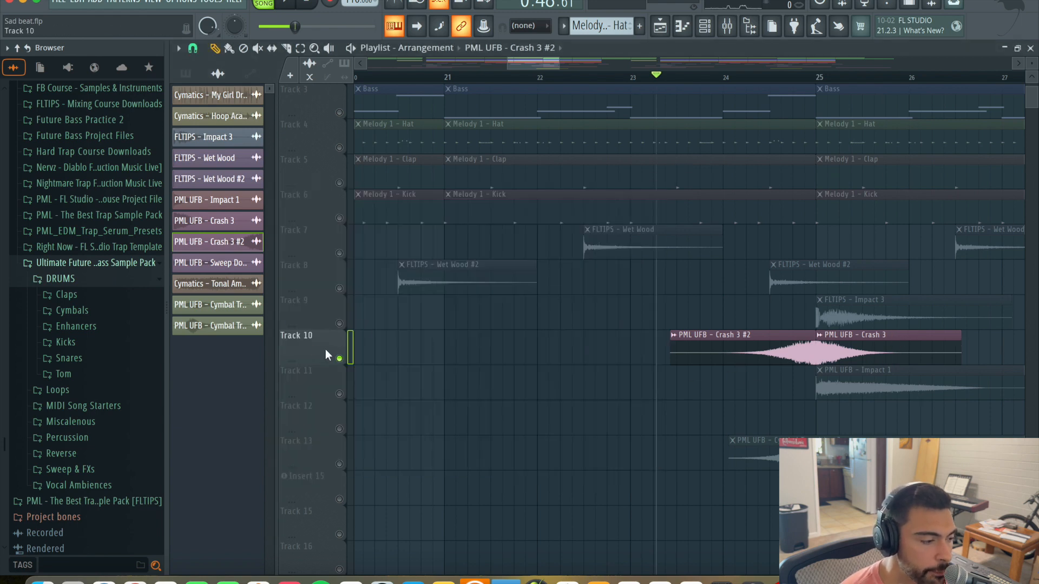
- Switch the solo from Track 10 to Track 13 and play its Cymbal Transition 2 clip from the start of bar 24
ctrl+click(340, 358)
scroll(758, 379, down, 1)
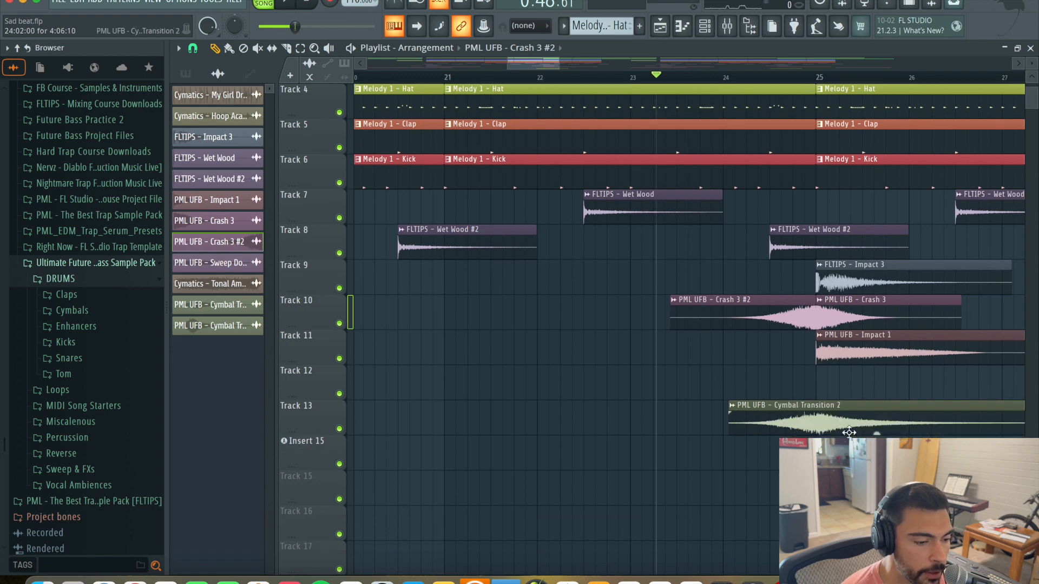
ctrl+click(339, 429)
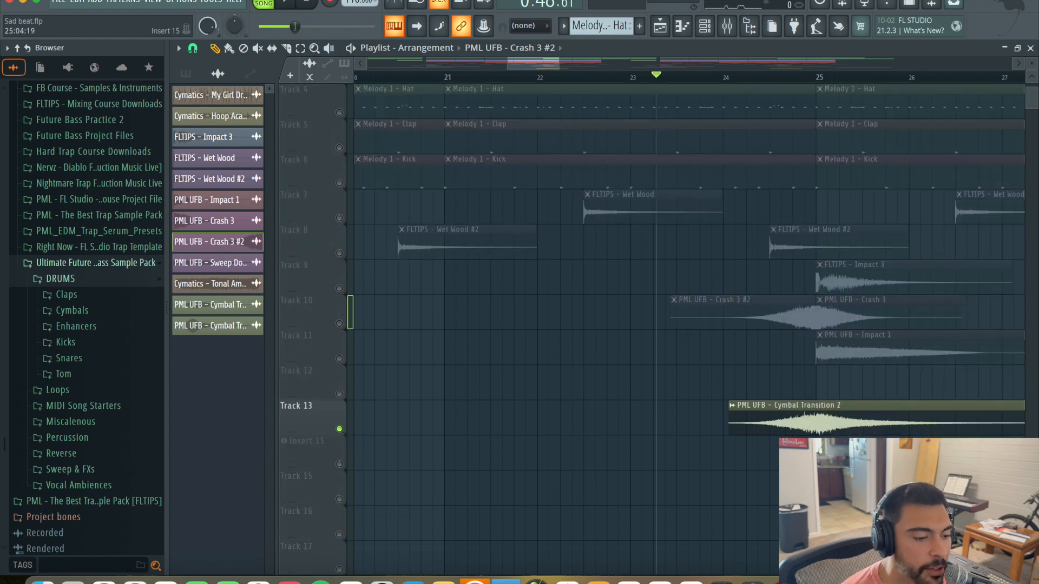
click(727, 78)
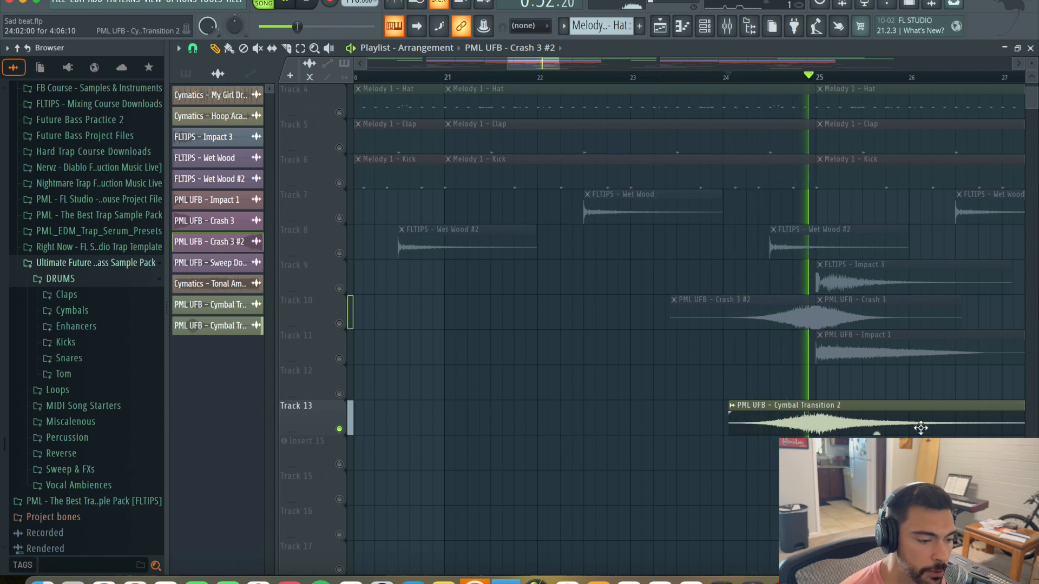
key(space)
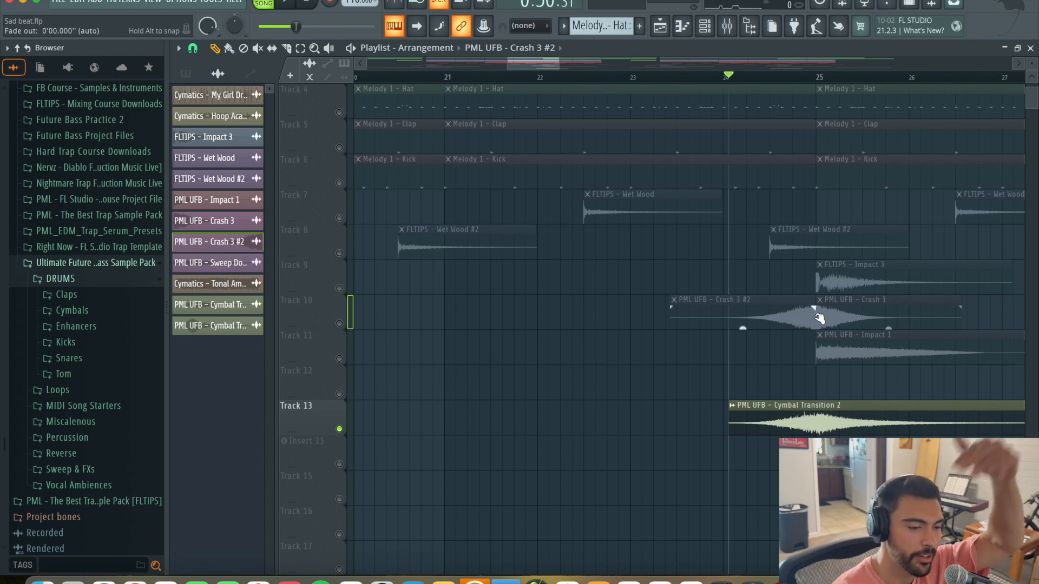
- Re-enable all playlist tracks and examine the arrangement after the bar 25 transition, including the breakdown and the section starting at bar 41
right_click(341, 431)
right_click(340, 431)
right_click(341, 431)
scroll(606, 417, down, 5)
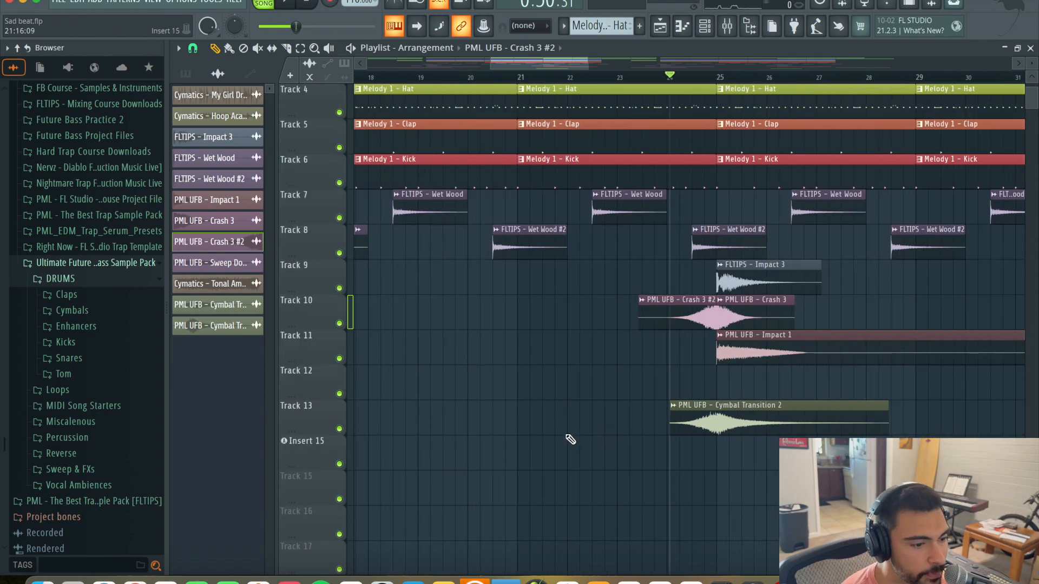
scroll(570, 441, down, 3)
scroll(548, 443, down, 2)
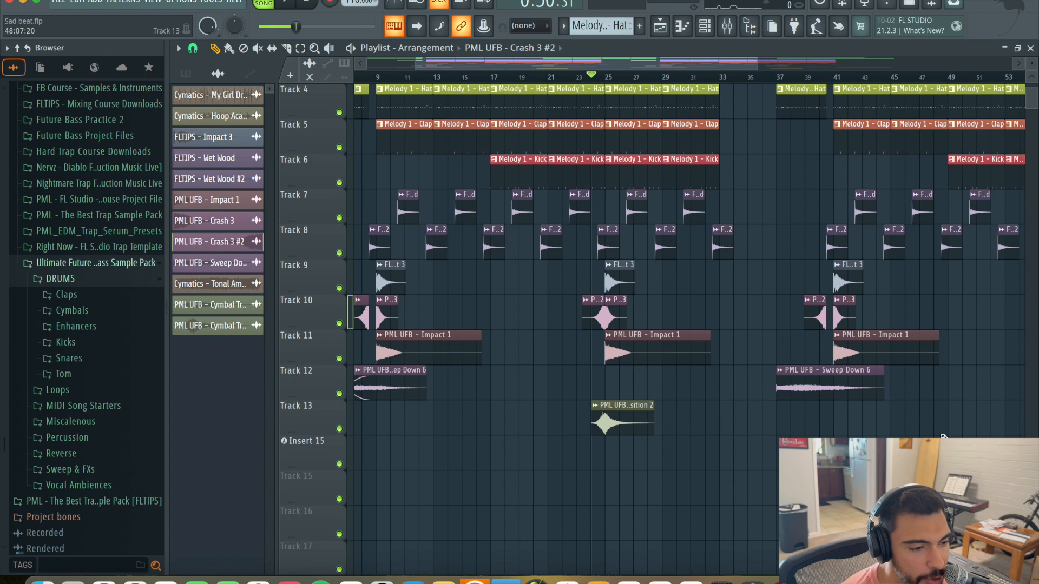
scroll(942, 438, up, 2)
scroll(772, 506, up, 2)
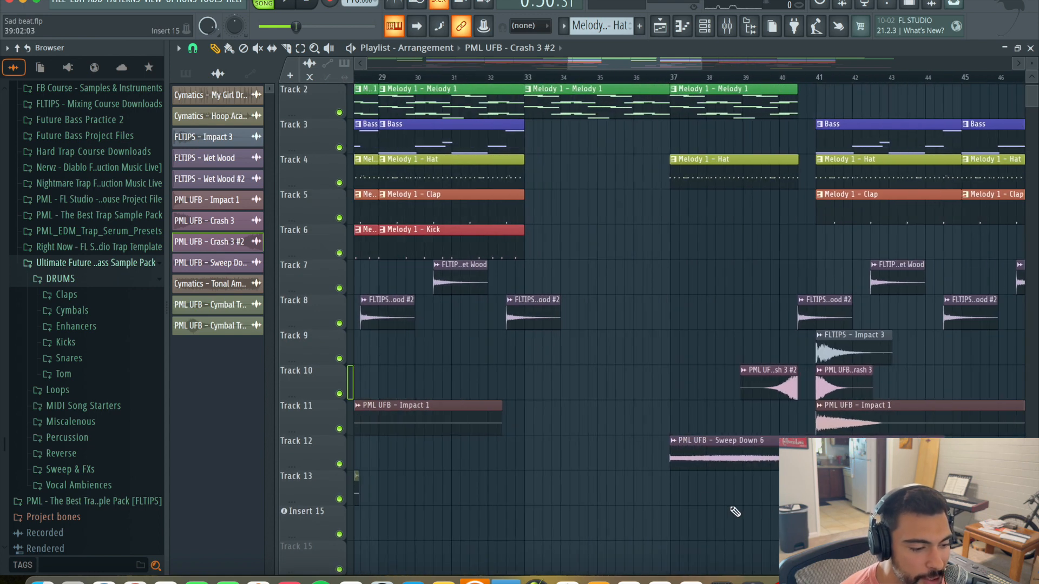
scroll(718, 464, down, 1)
scroll(748, 515, up, 1)
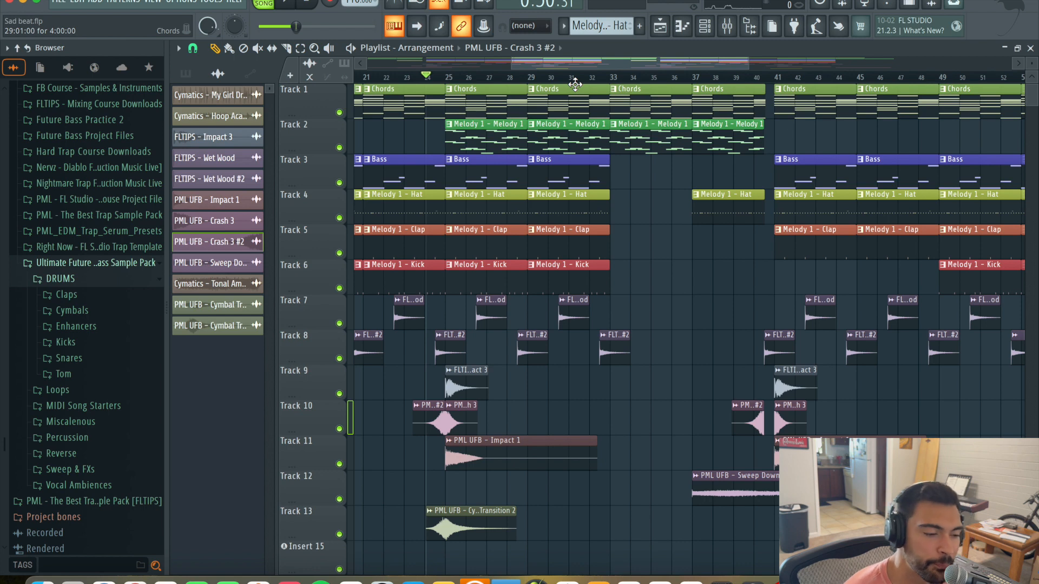
- Play the full arrangement from just before bar 37 into the section starting at bar 41
click(677, 79)
click(688, 78)
key(space)
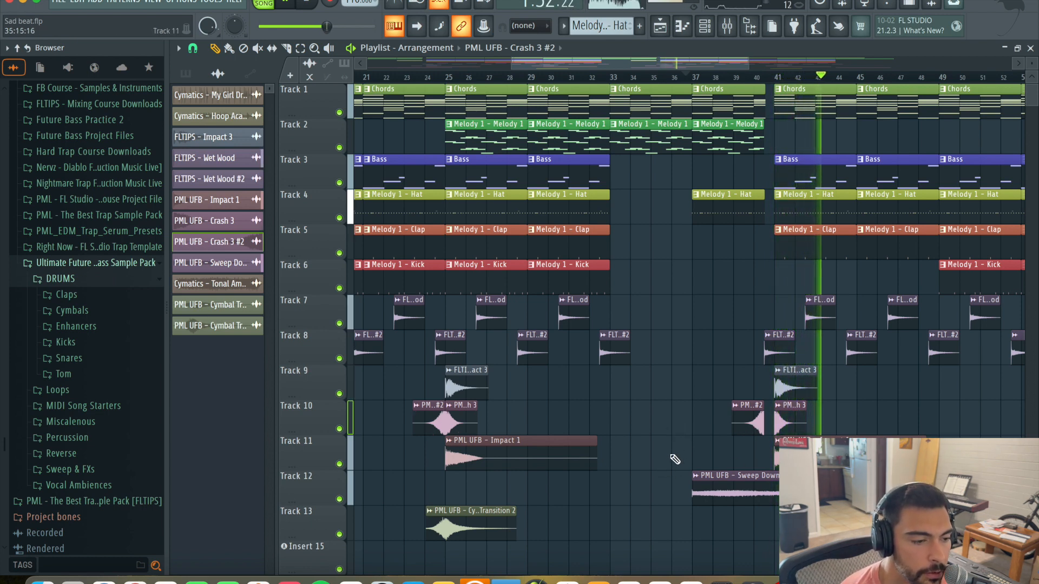
key(space)
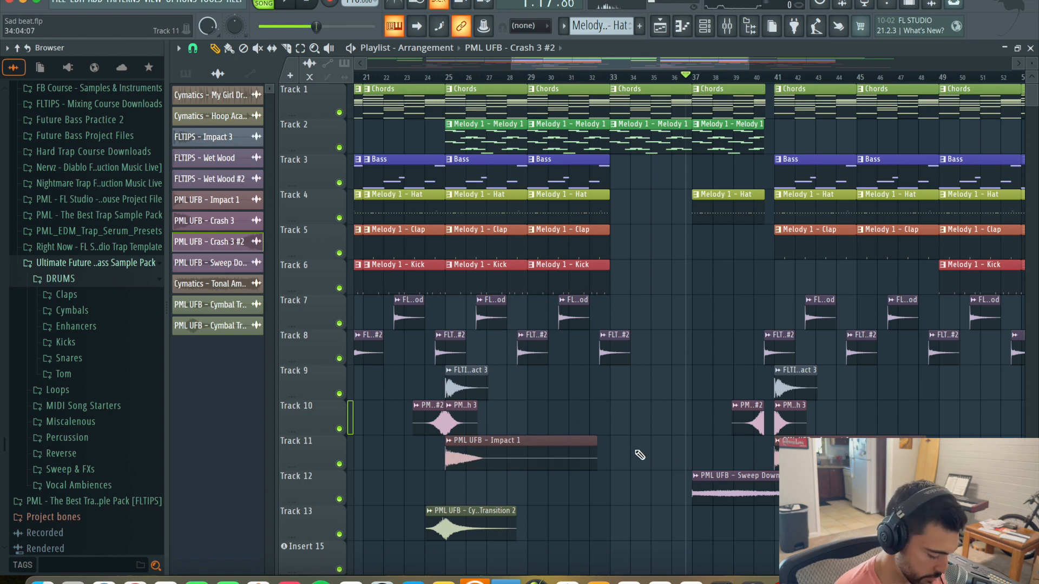
- Show the whole arrangement, open the mixer and inspect the low-cut curve in the Chords track's Fruity parametric EQ 2
scroll(622, 428, down, 4)
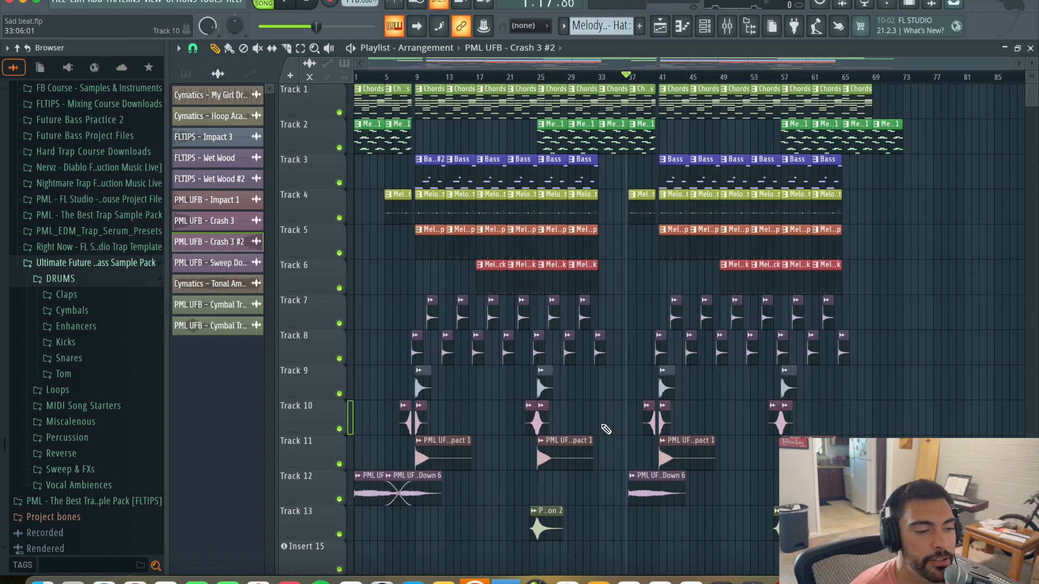
click(728, 27)
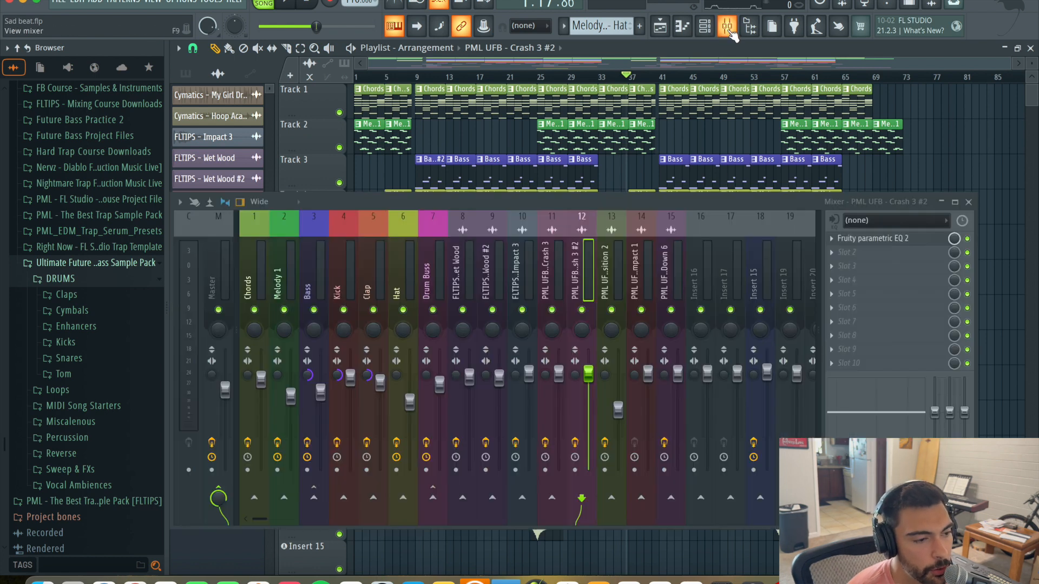
click(249, 280)
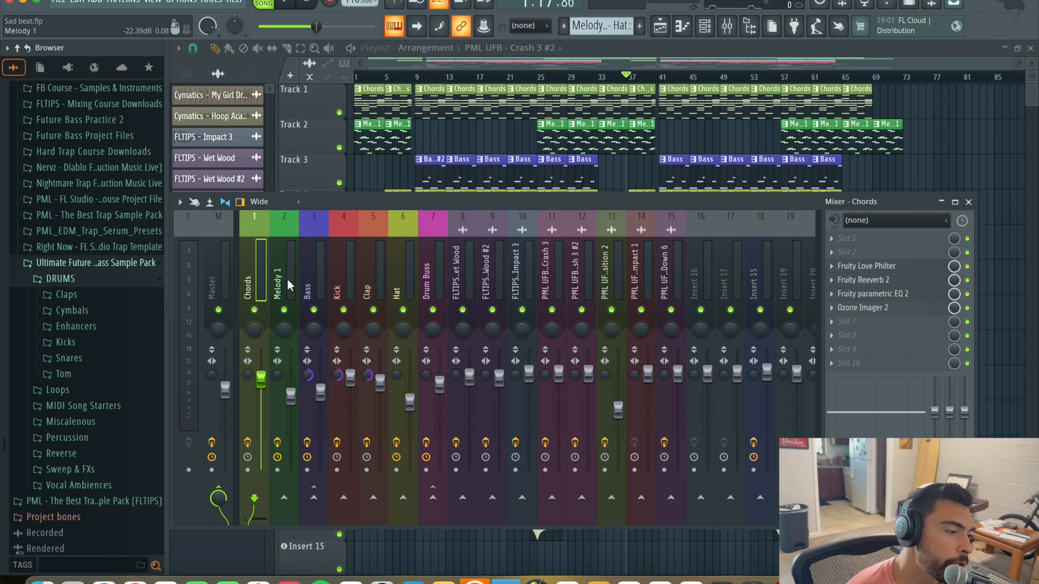
click(879, 296)
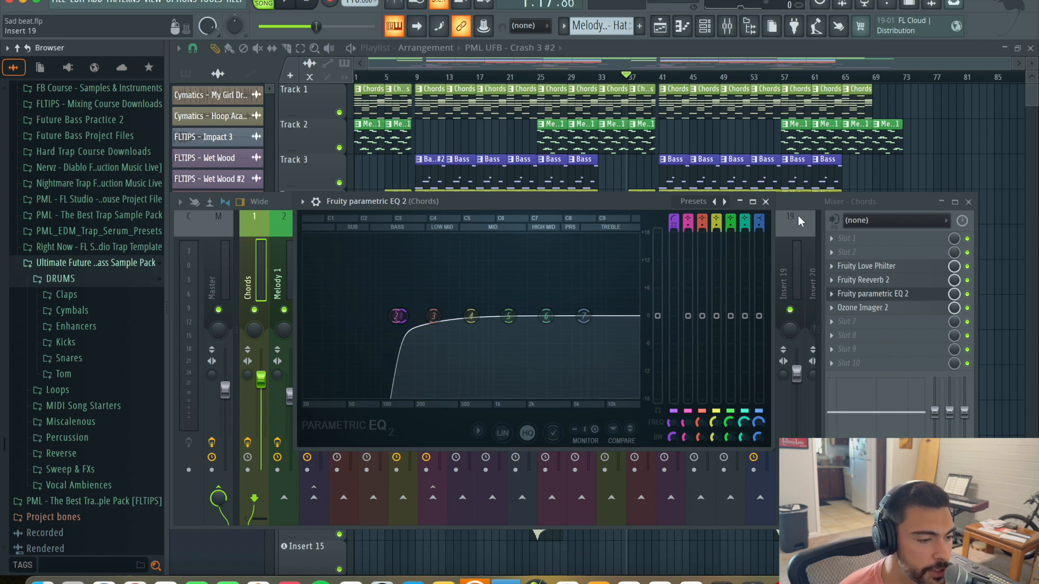
mouse_move(509, 317)
mouse_down()
mouse_move(496, 268)
mouse_move(518, 339)
mouse_move(400, 284)
mouse_move(510, 316)
mouse_up()
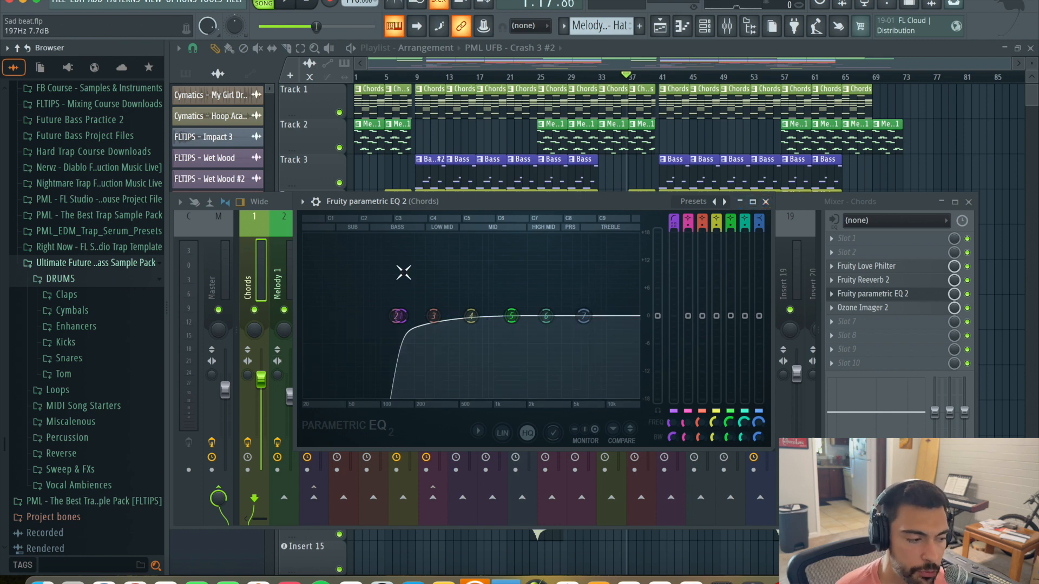
click(766, 202)
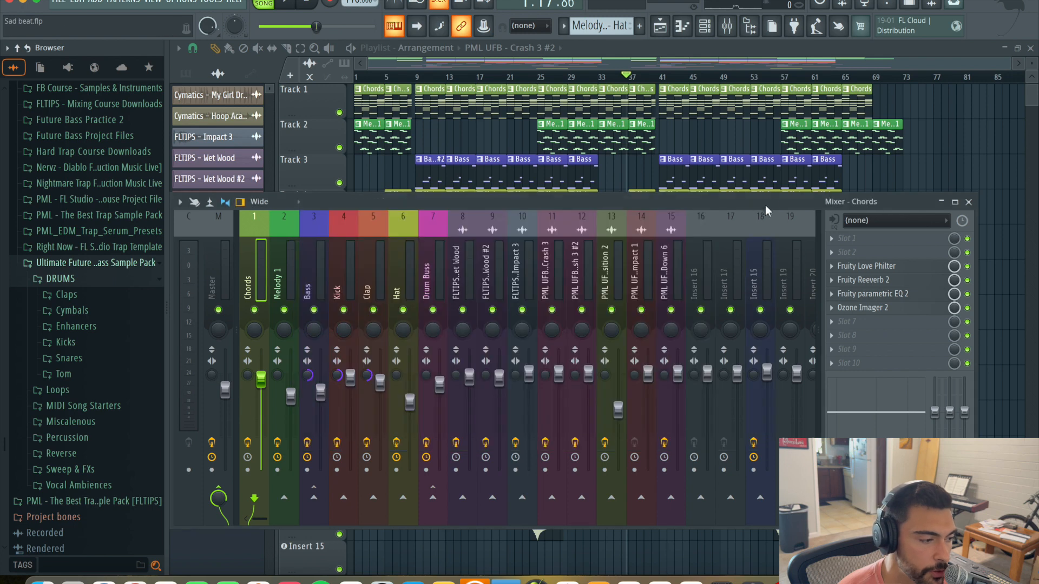
- Inspect the Melody 1 mixer track's effects and its Fruity parametric EQ 2 curve
click(281, 264)
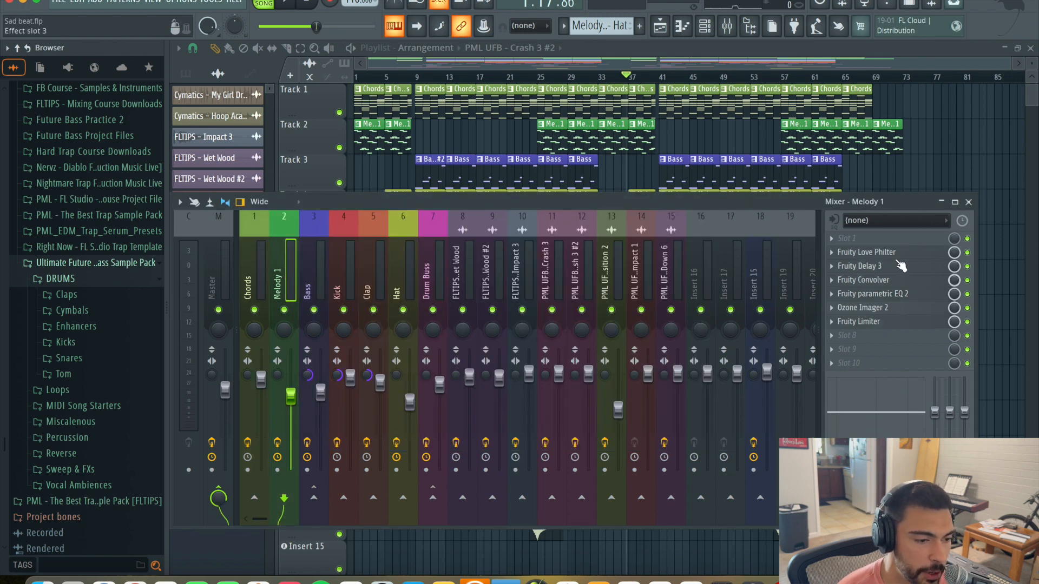
click(872, 293)
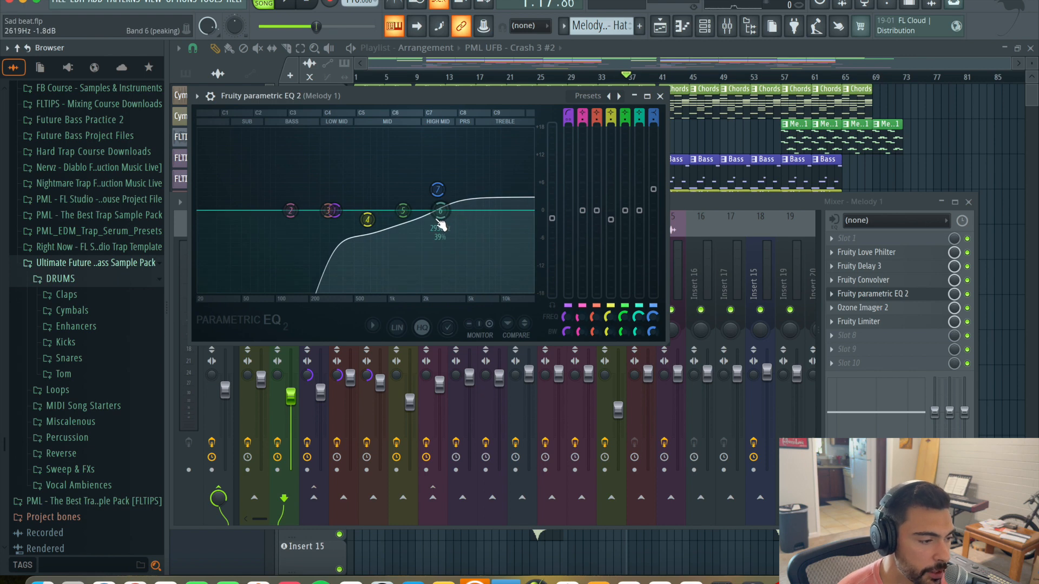
click(660, 96)
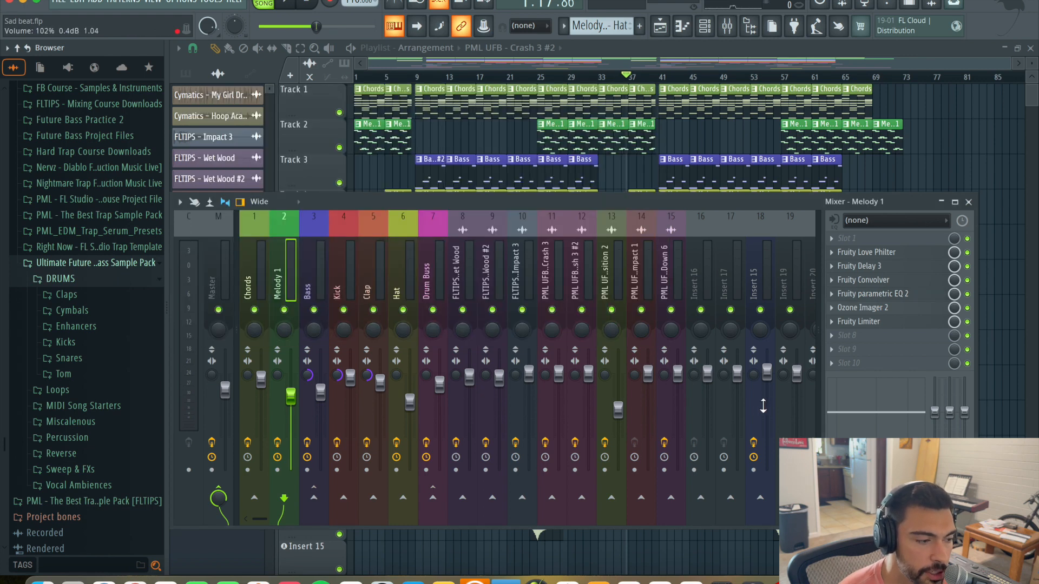
- Inspect the Clap mixer track's Fruity parametric EQ 2 low-cut curve
click(370, 271)
click(873, 253)
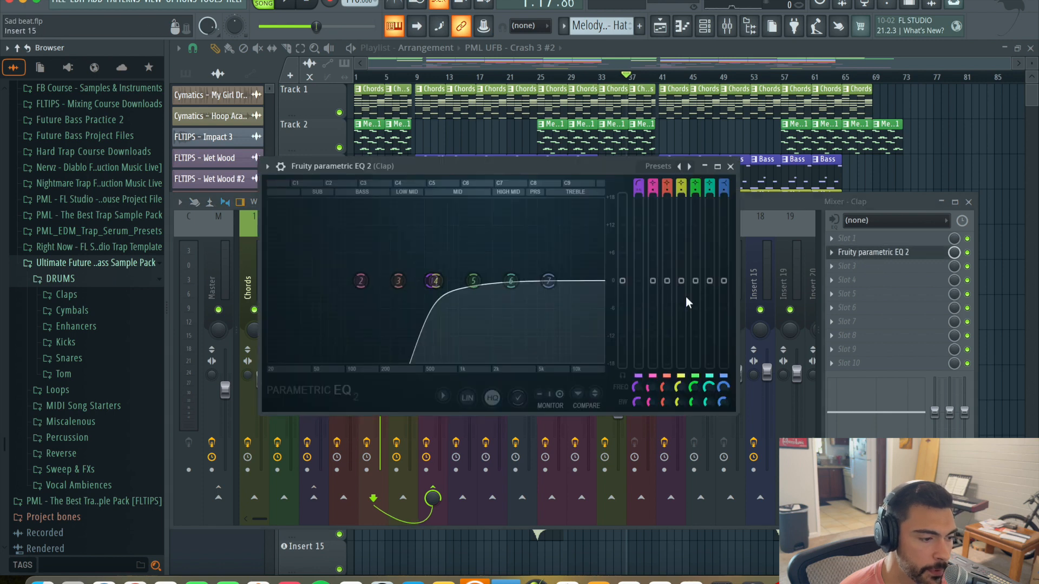
click(731, 166)
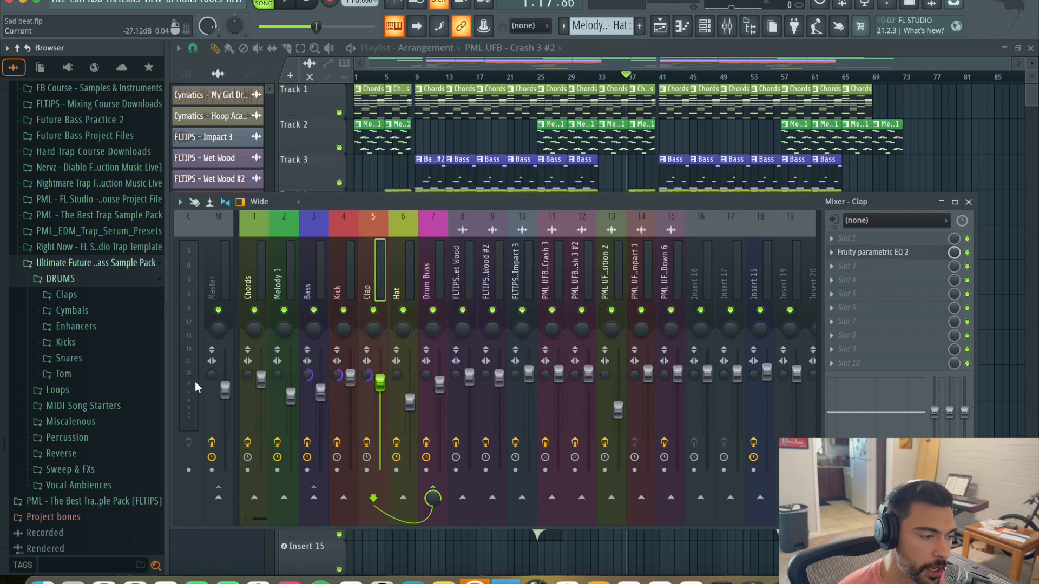
- Inspect the Bass mixer track's Fruity parametric EQ 2 curve
click(311, 293)
click(874, 239)
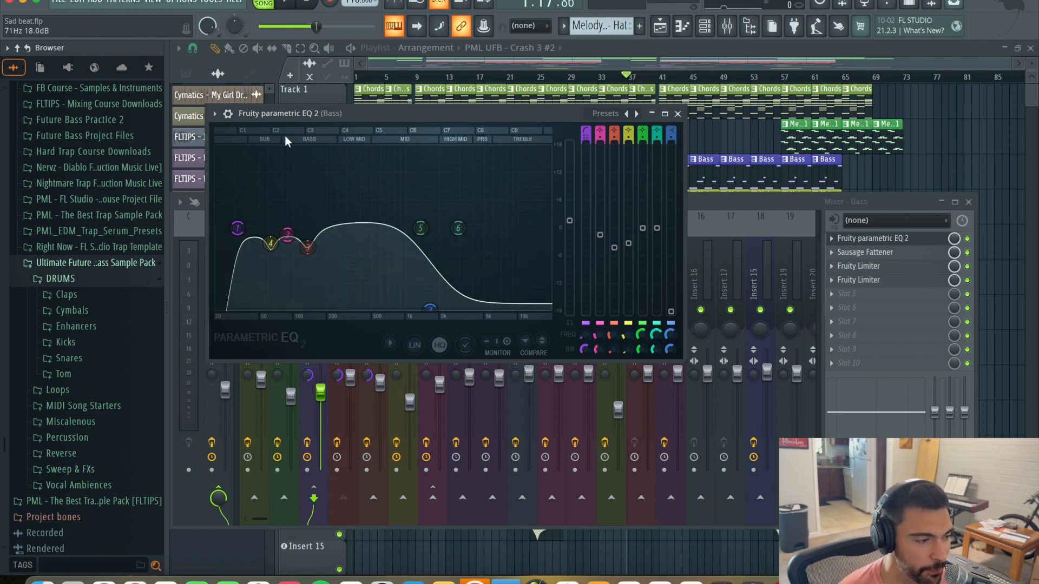
click(677, 113)
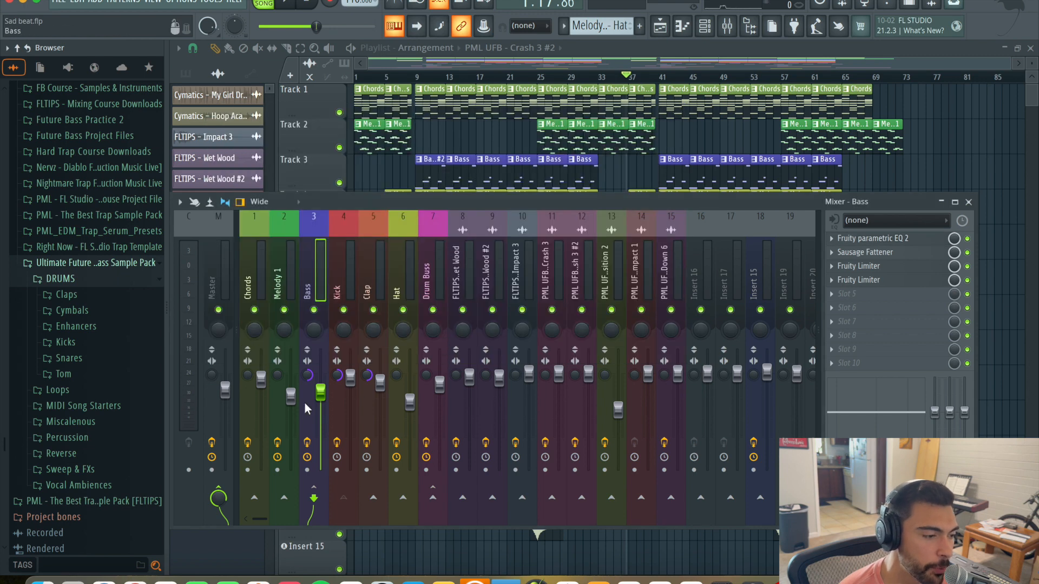
- Inspect the Kick mixer track's Fruity parametric EQ 2 curve, focusing on the band 4 cut
click(355, 263)
click(872, 238)
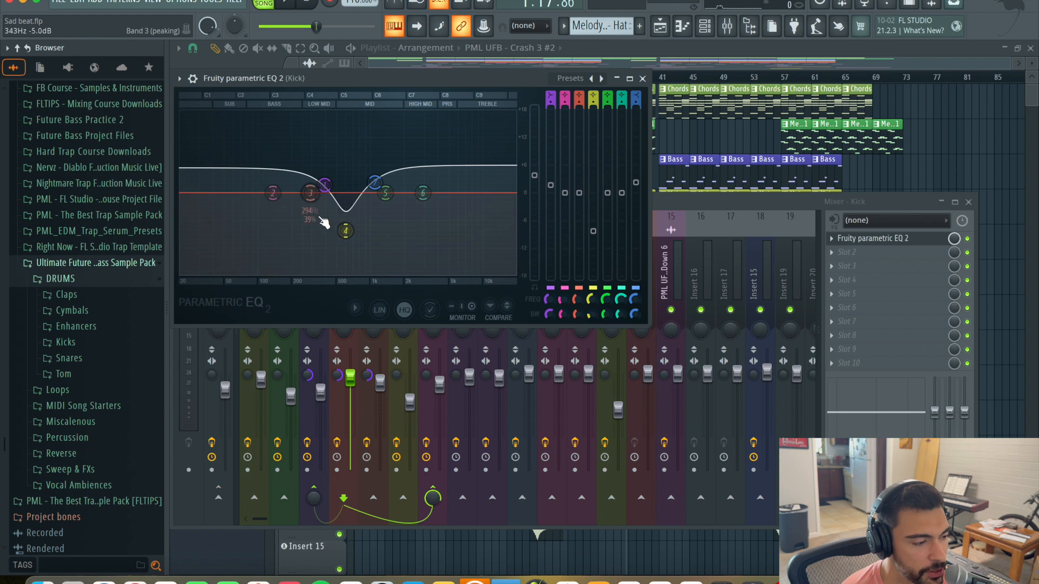
click(344, 227)
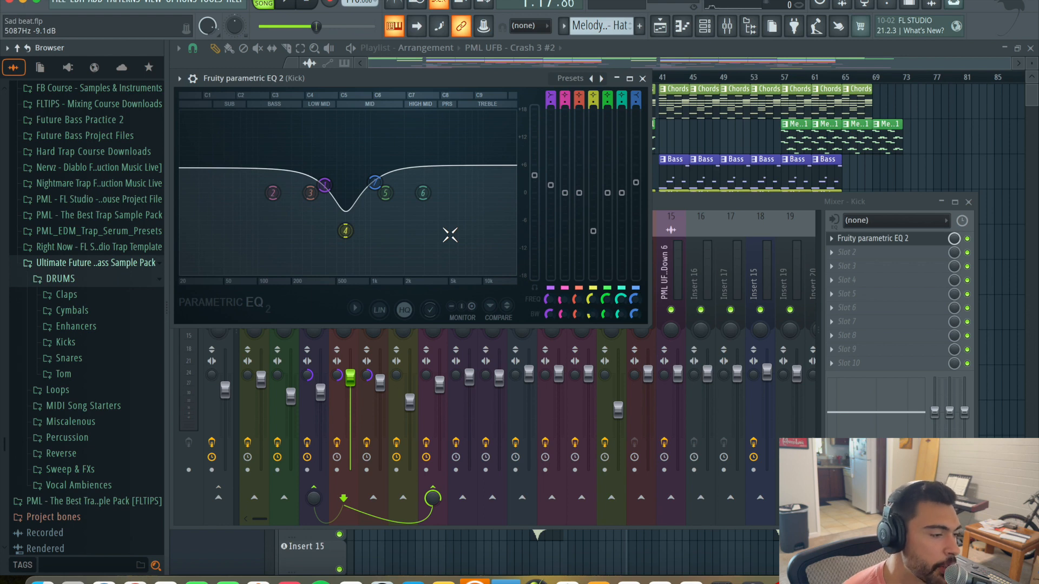
click(644, 79)
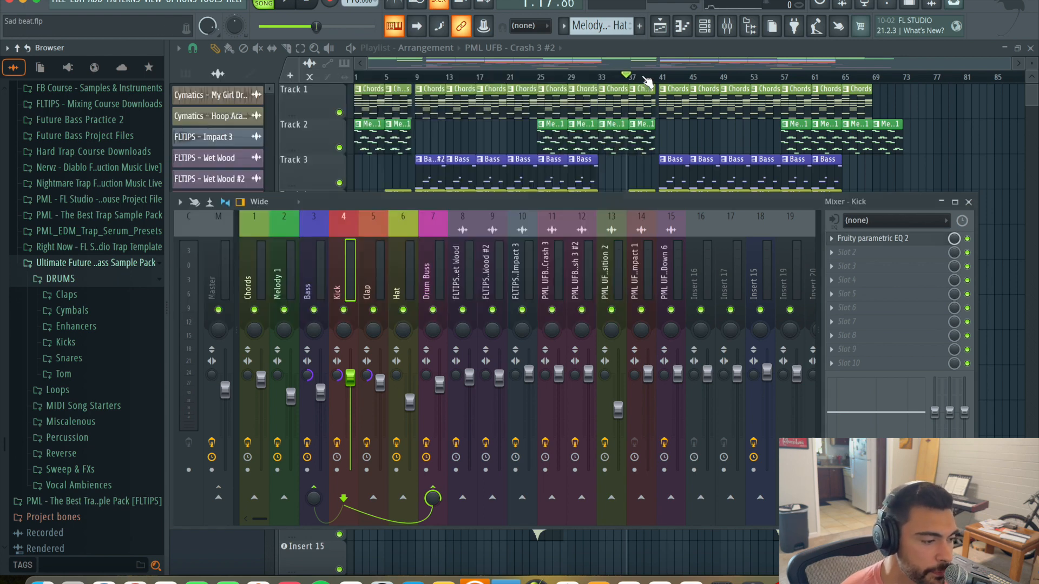
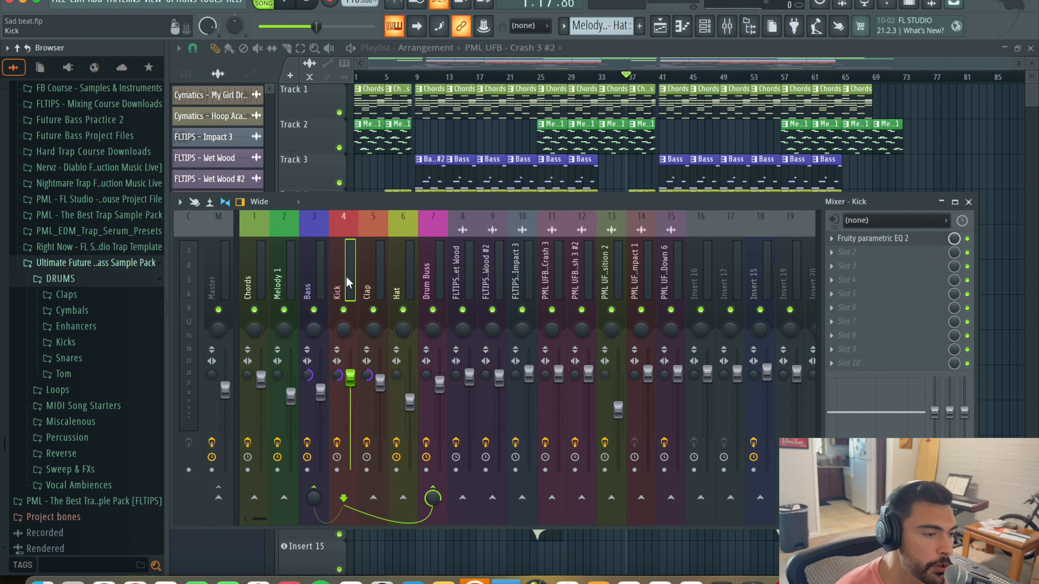
- Move the playback position to about bar 26 and briefly play the full mix while watching the mixer levels
click(726, 27)
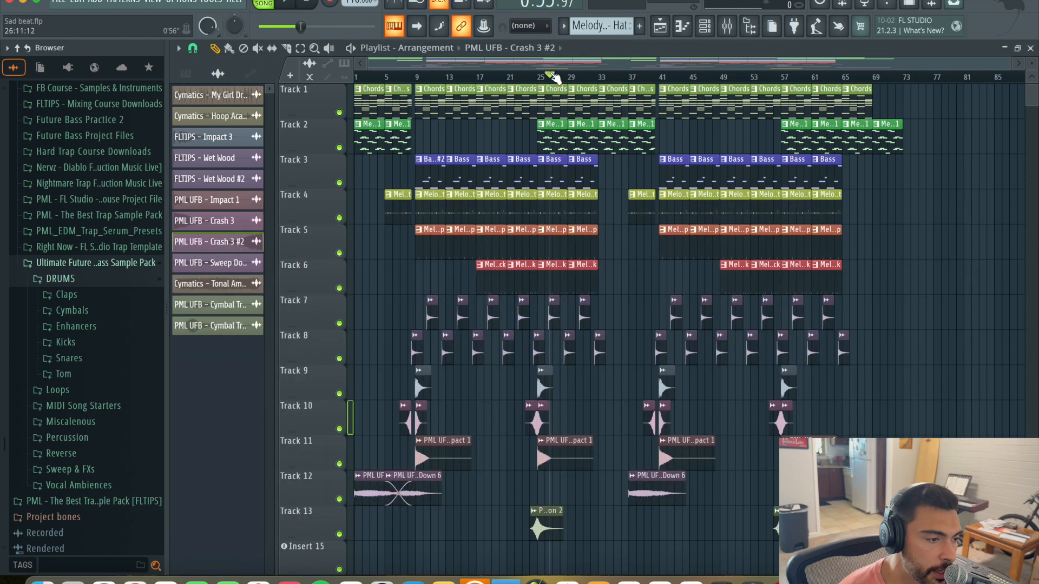
click(727, 26)
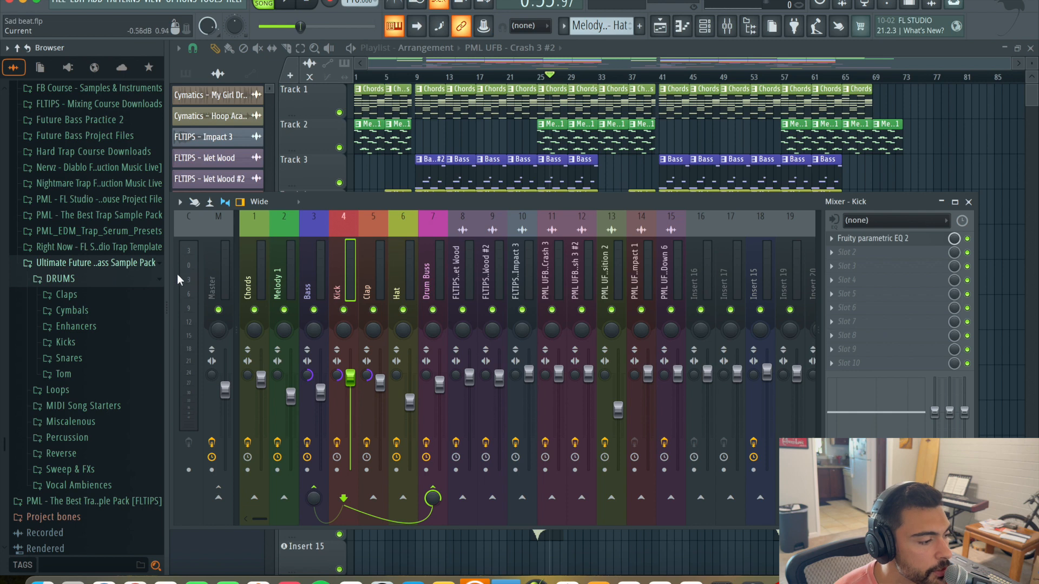
key(space)
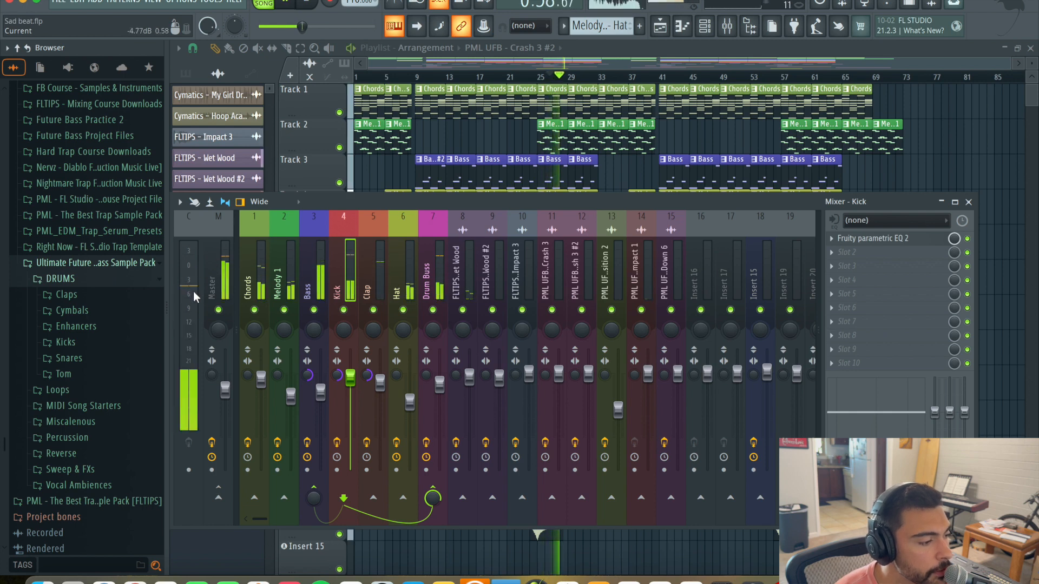
key(space)
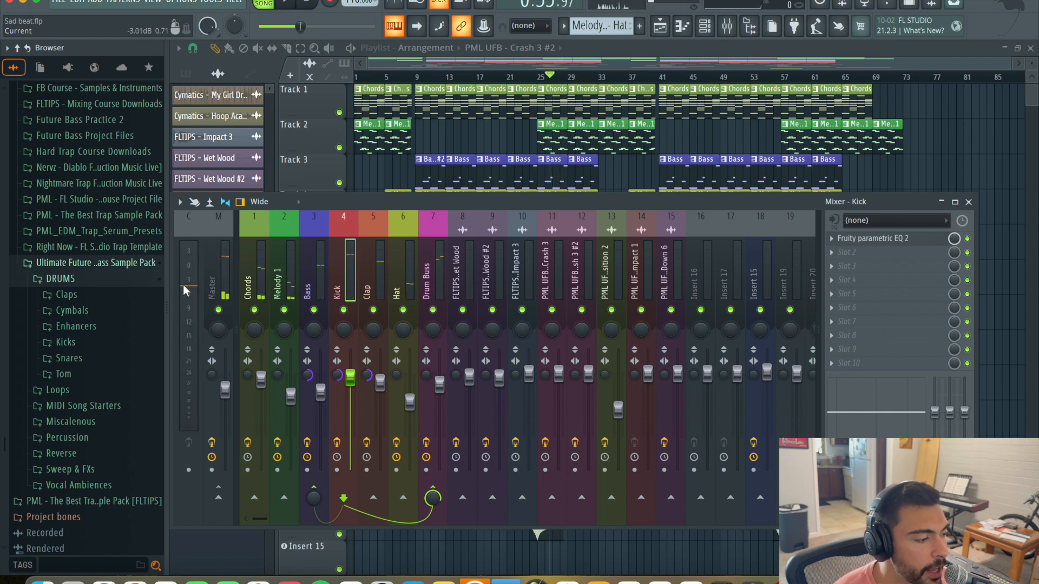
- Solo the Drum Buss together with the Hat, Clap and Kick mixer tracks and play the drums alone
click(437, 275)
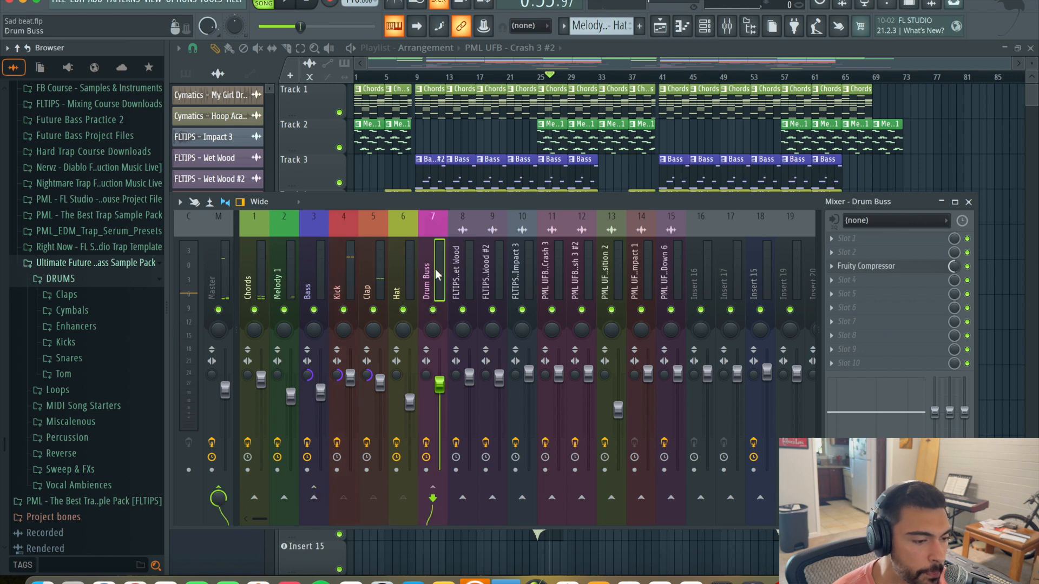
click(342, 287)
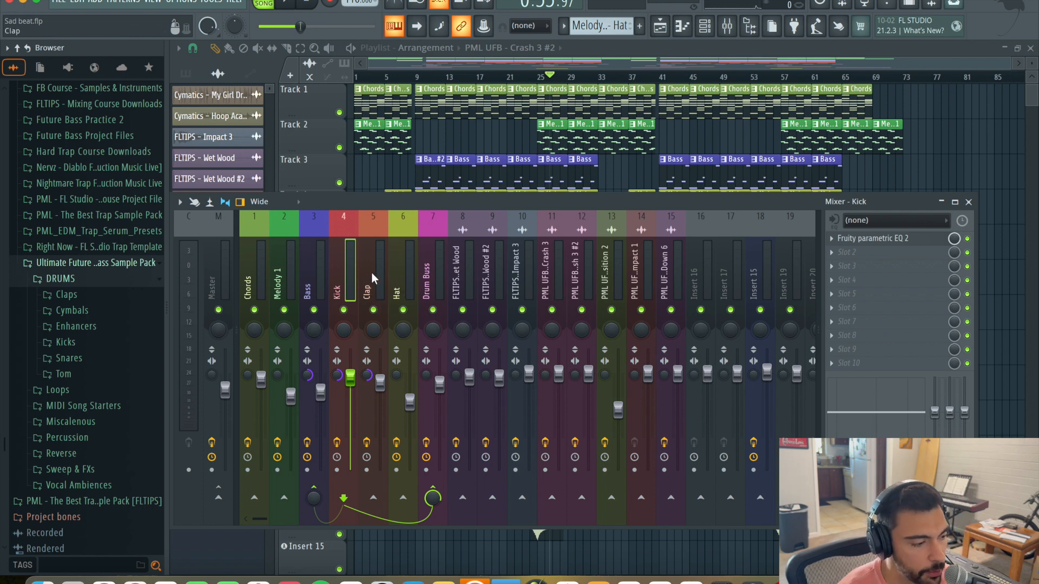
right_click(433, 310)
click(402, 310)
click(373, 310)
click(343, 310)
key(space)
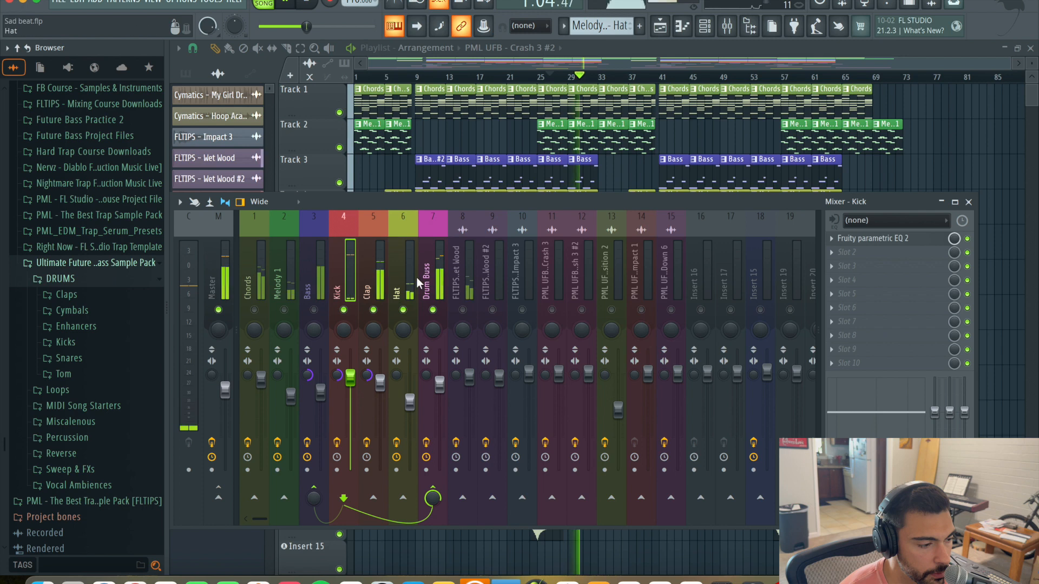
key(space)
- Check the Clap and Hat tracks' effects and inspect the Hat's Fruity Limiter while the drums play
click(386, 292)
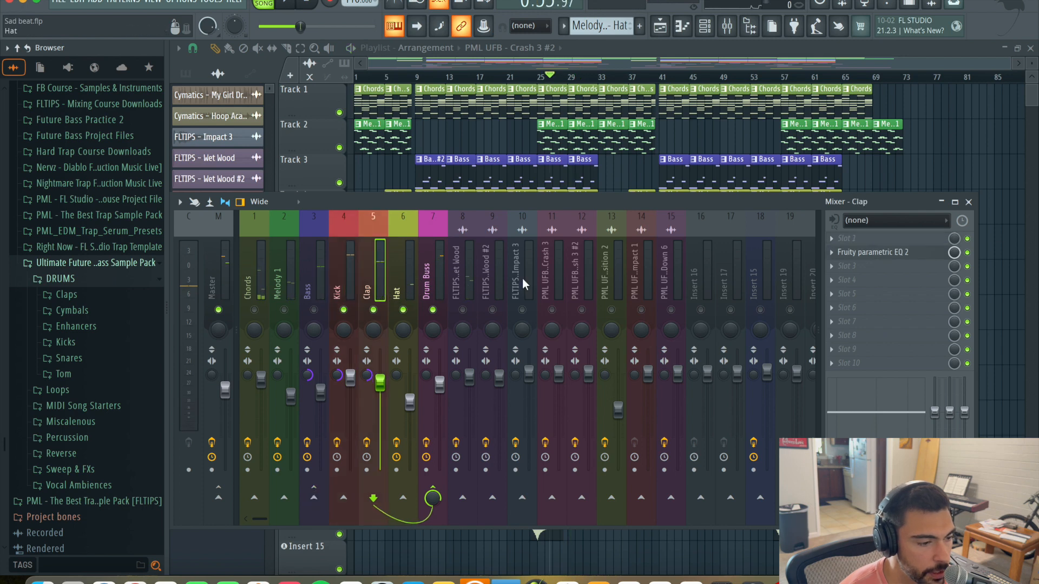
click(399, 276)
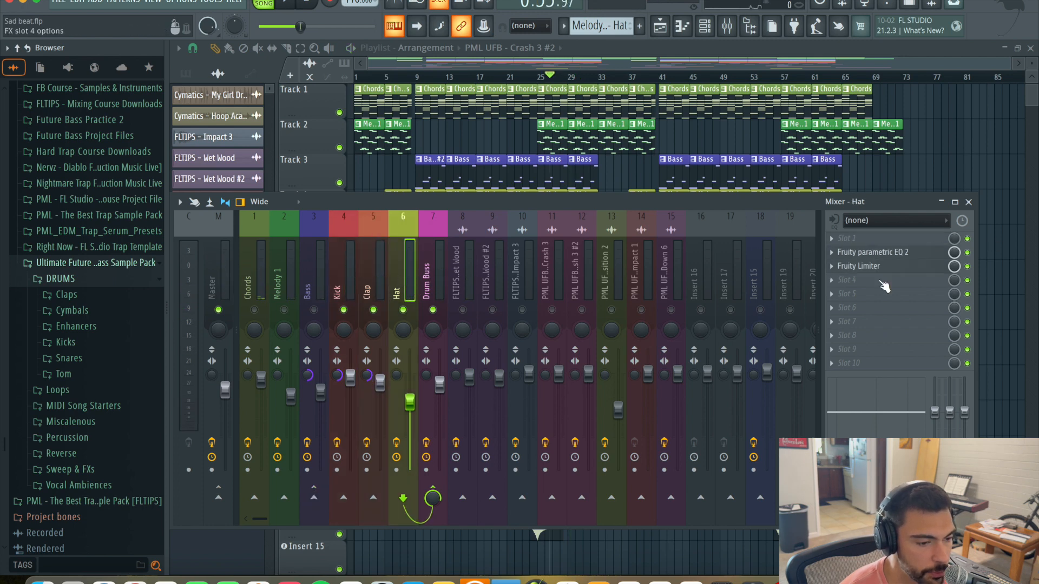
click(896, 267)
key(space)
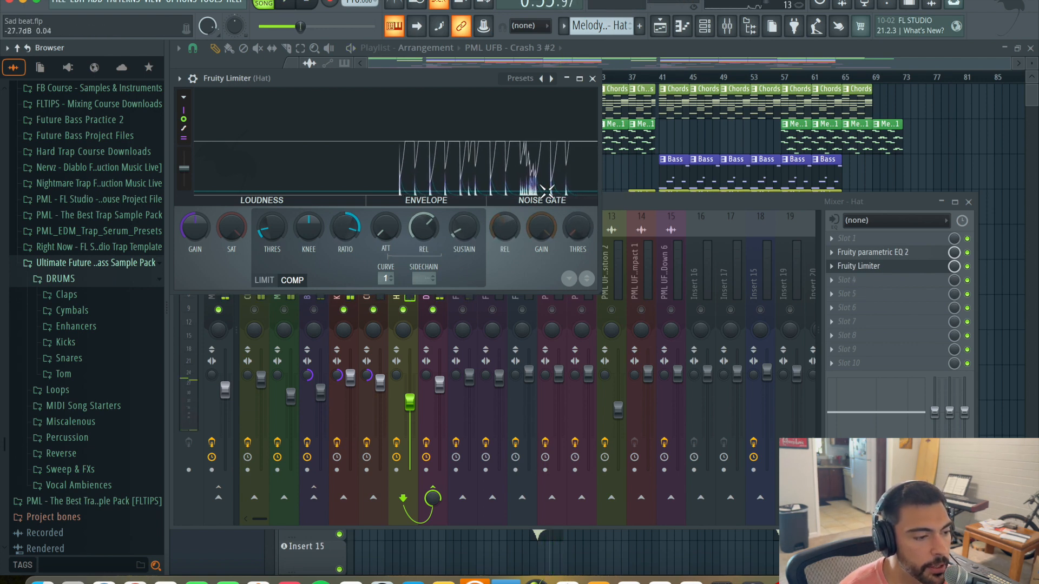
click(593, 80)
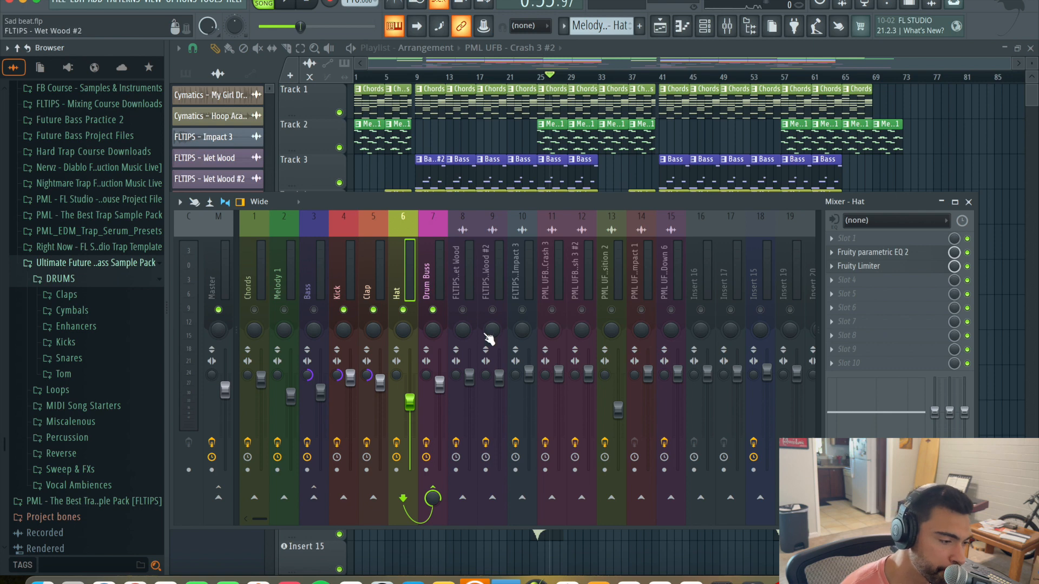
- Examine how the Kick, Clap and Hat mixer tracks are routed into the Drum Buss track
click(430, 270)
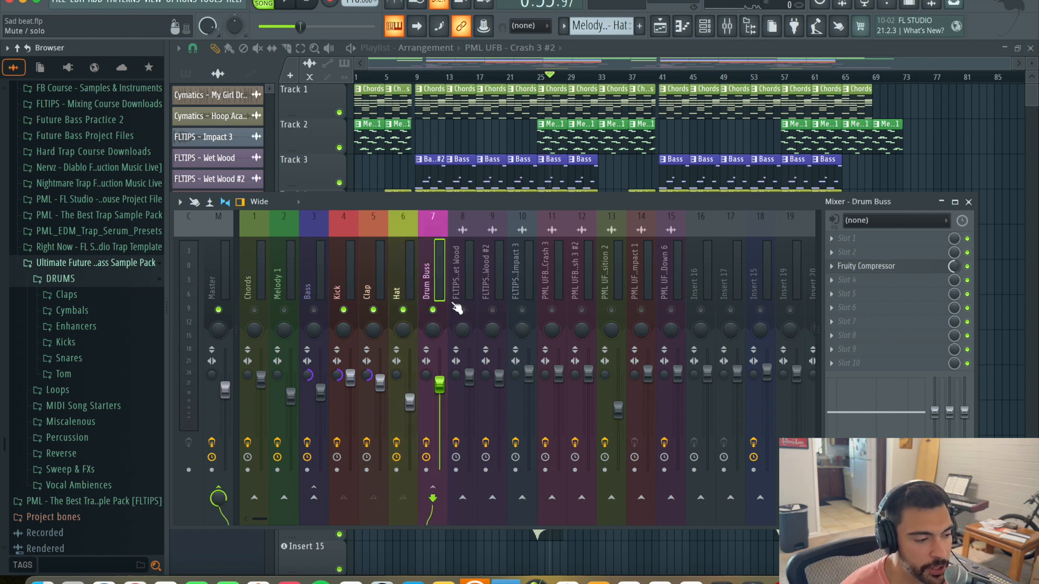
click(336, 274)
click(374, 275)
click(406, 272)
click(431, 268)
click(397, 274)
click(370, 274)
click(341, 275)
click(428, 274)
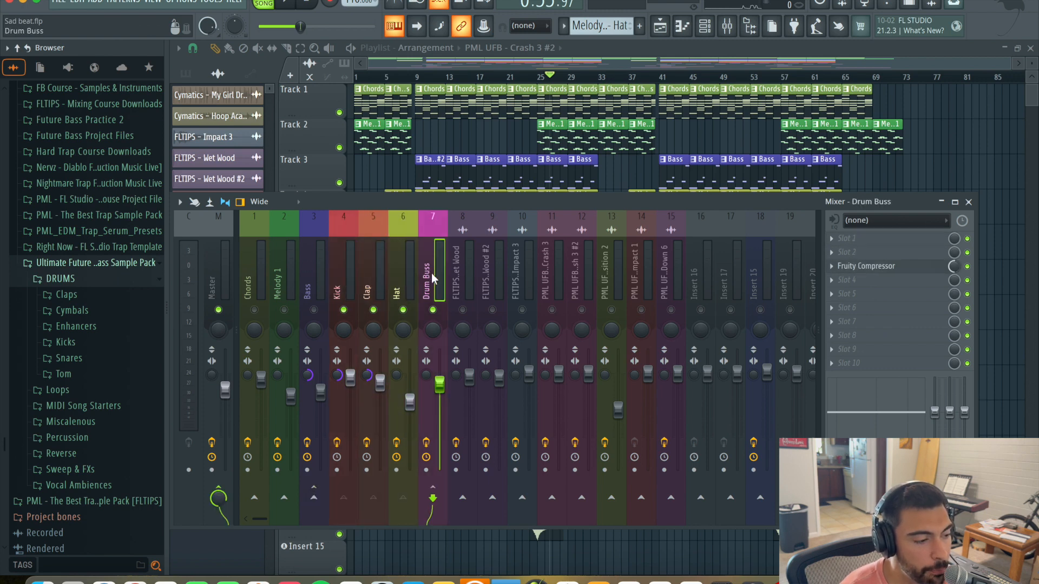
click(404, 273)
click(427, 274)
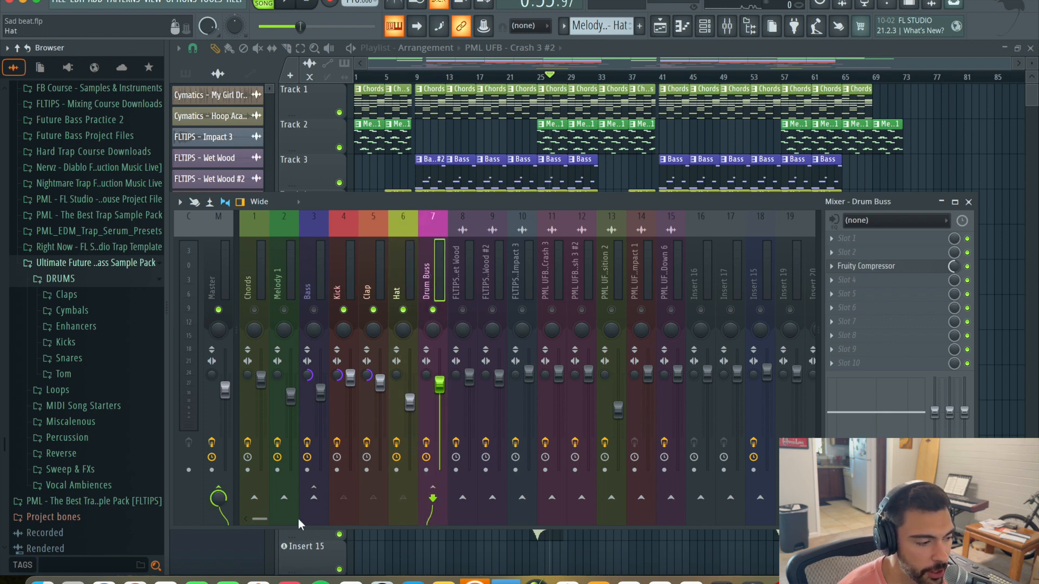
click(344, 274)
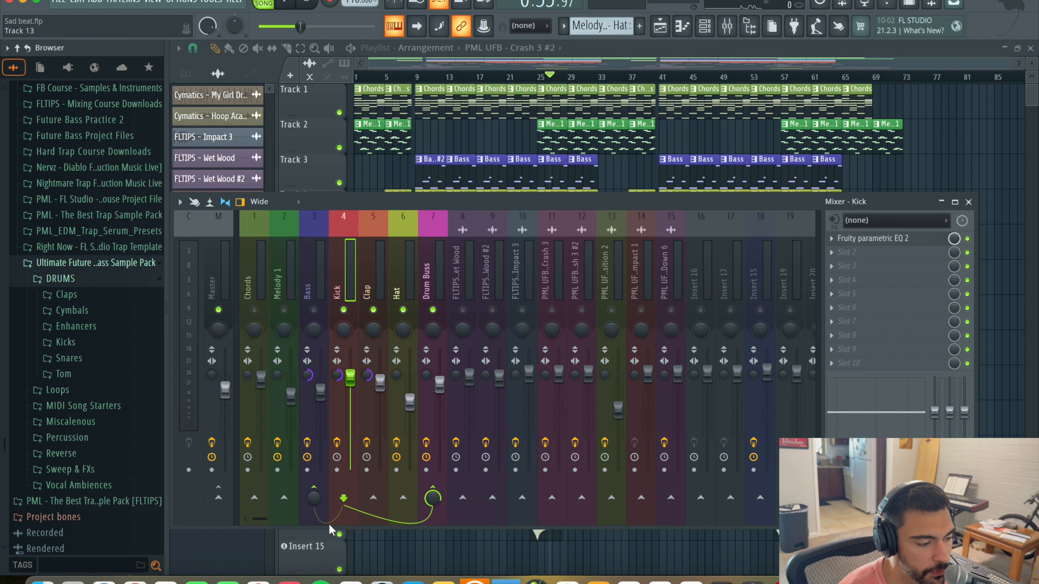
click(360, 292)
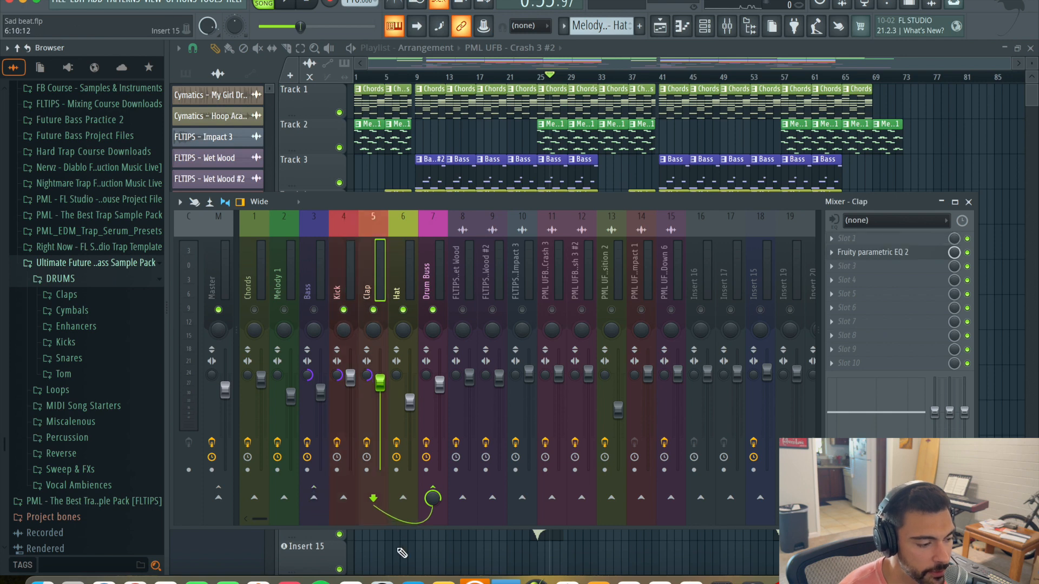
click(401, 277)
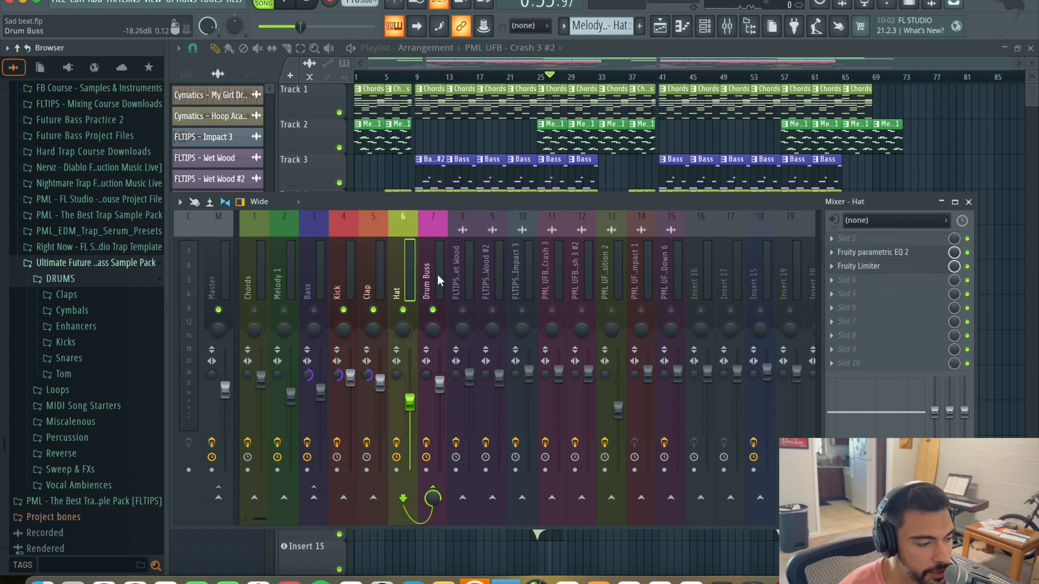
- Inspect the Drum Buss track's Fruity Compressor settings and mix level, and compare the drums with the effect bypassed and enabled
click(438, 275)
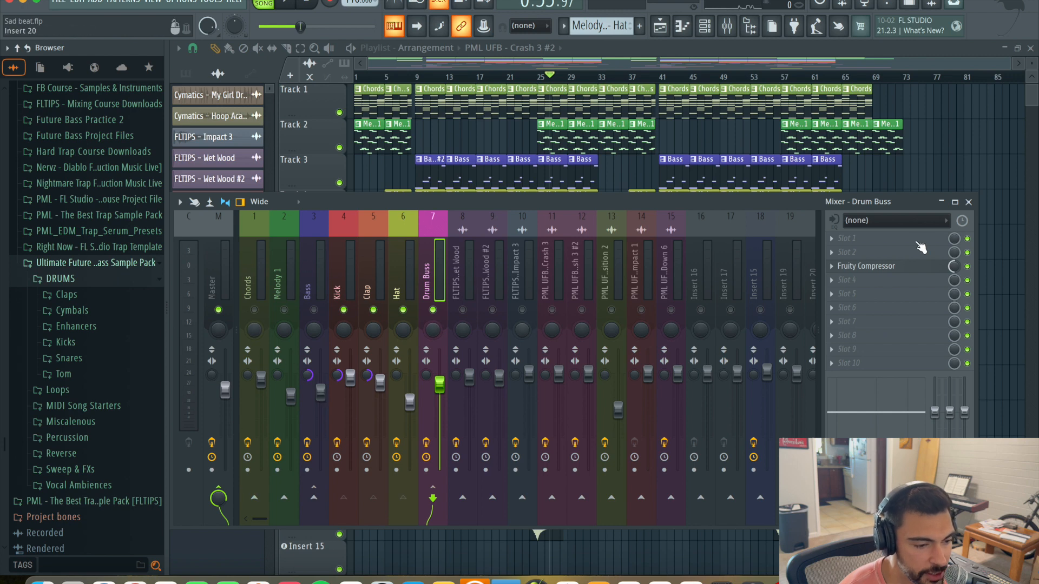
click(904, 269)
drag(368, 111, 417, 113)
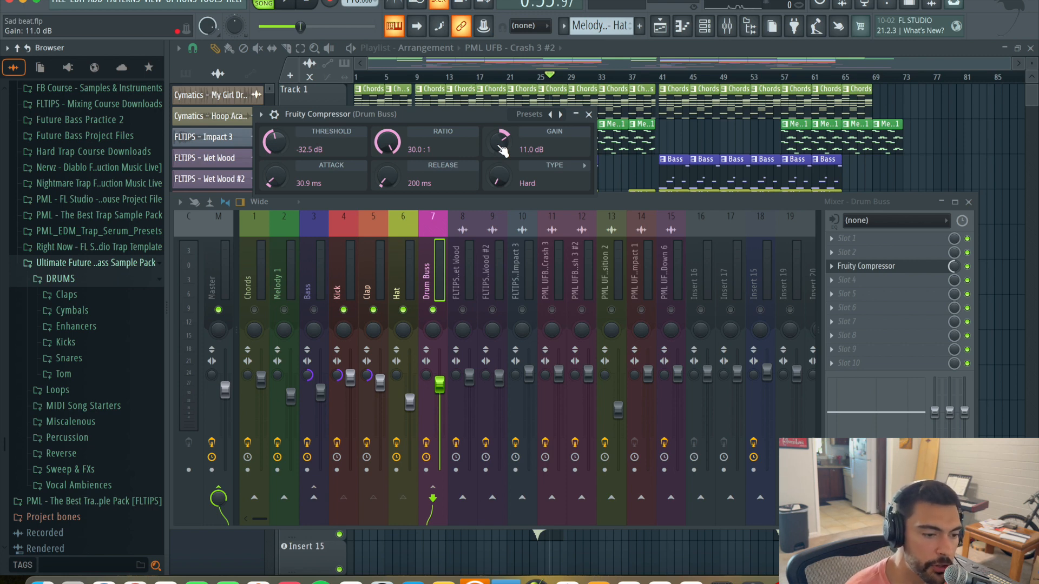
click(969, 267)
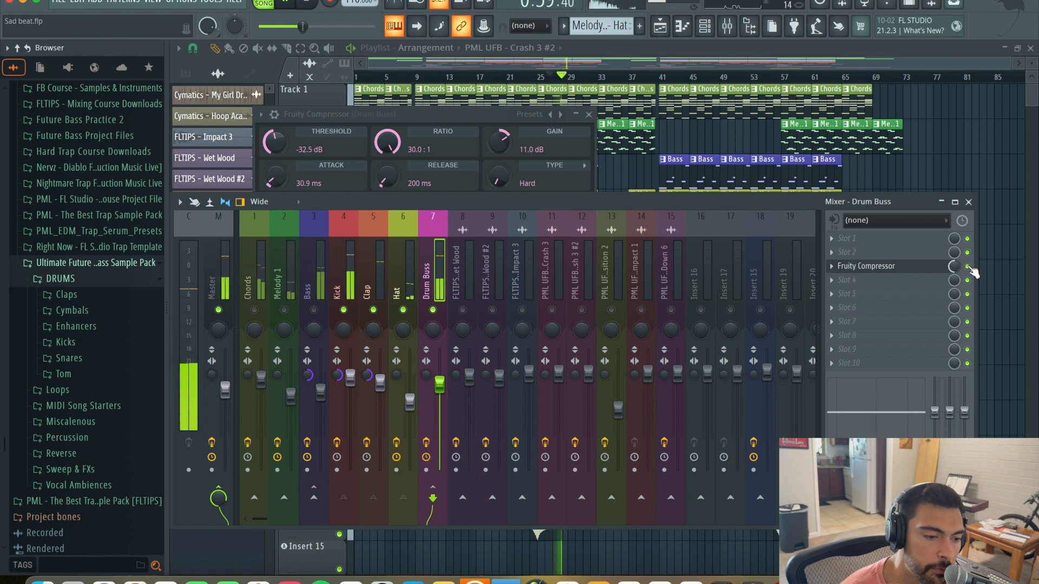
key(space)
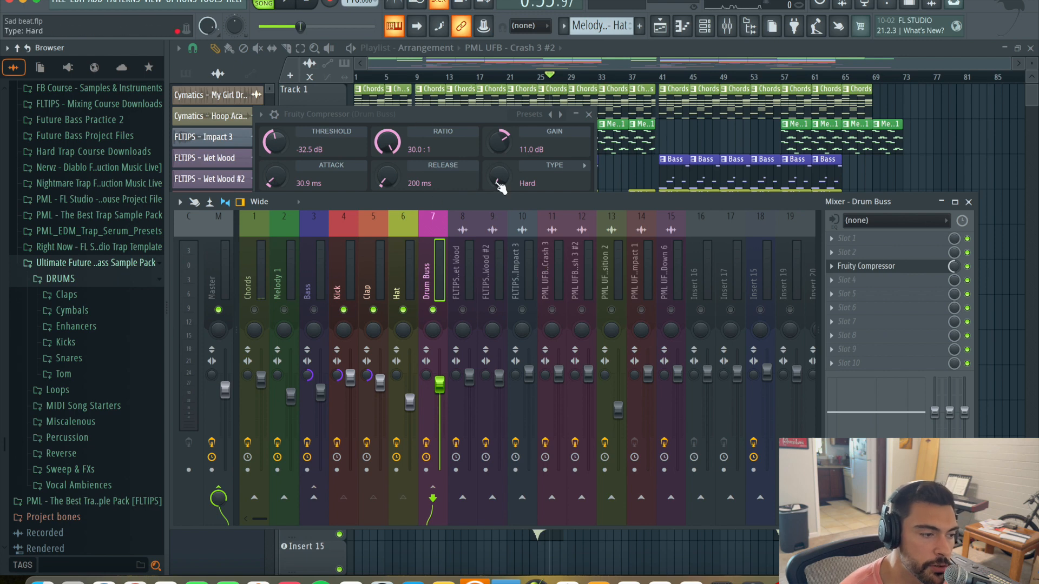
click(485, 112)
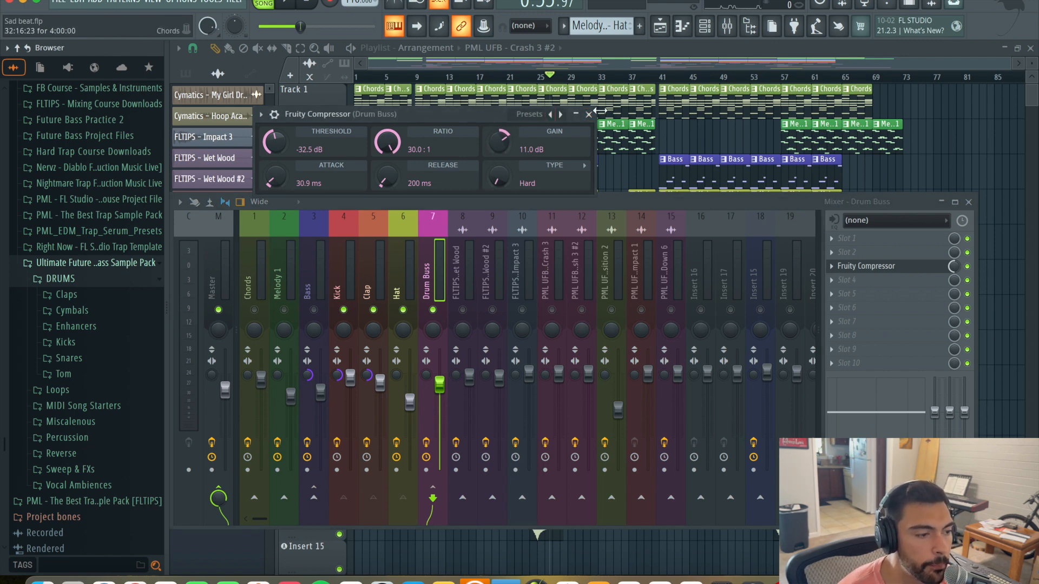
click(589, 115)
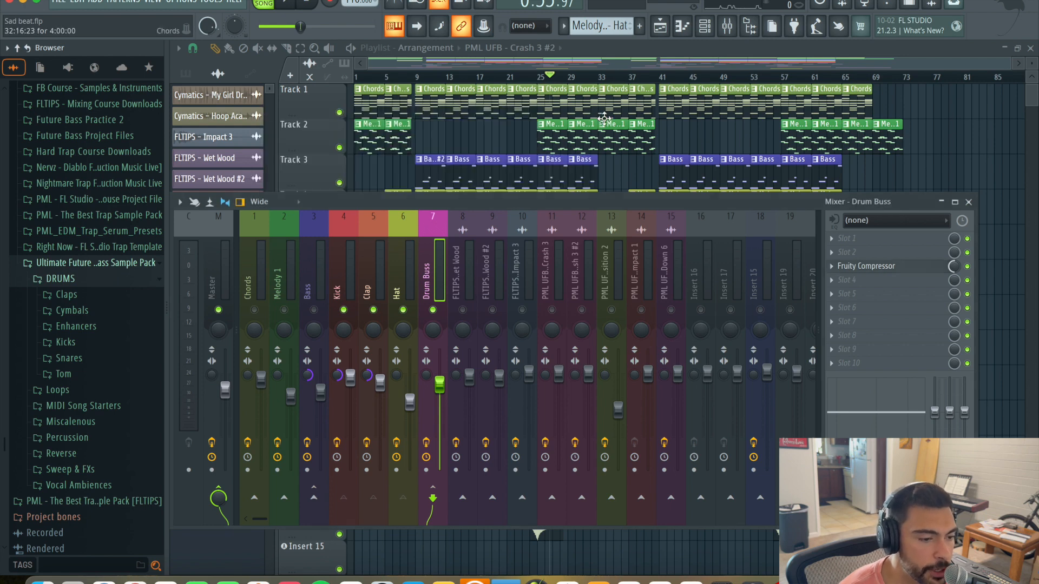
drag(955, 265, 955, 269)
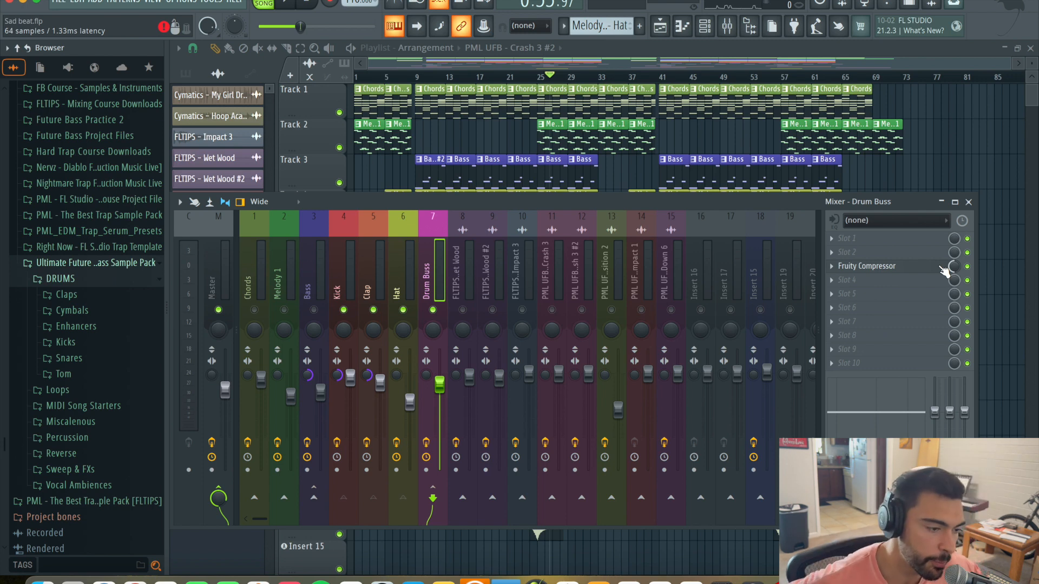
- Unsolo the Drum Buss, check the effects on both Wet Wood tracks and the Impact 3 track, and close the mixer
right_click(433, 310)
click(456, 267)
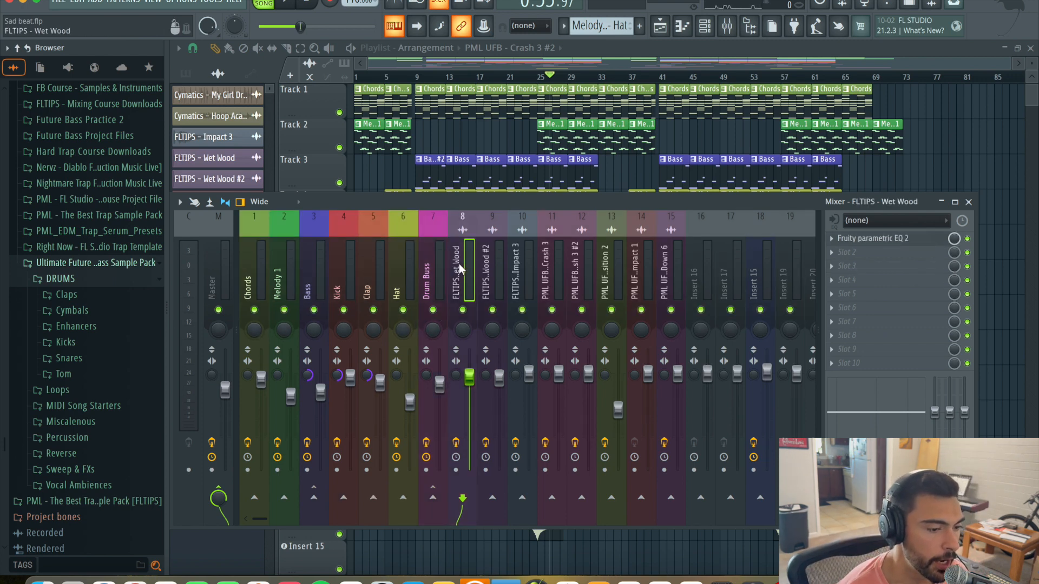
click(490, 255)
click(520, 258)
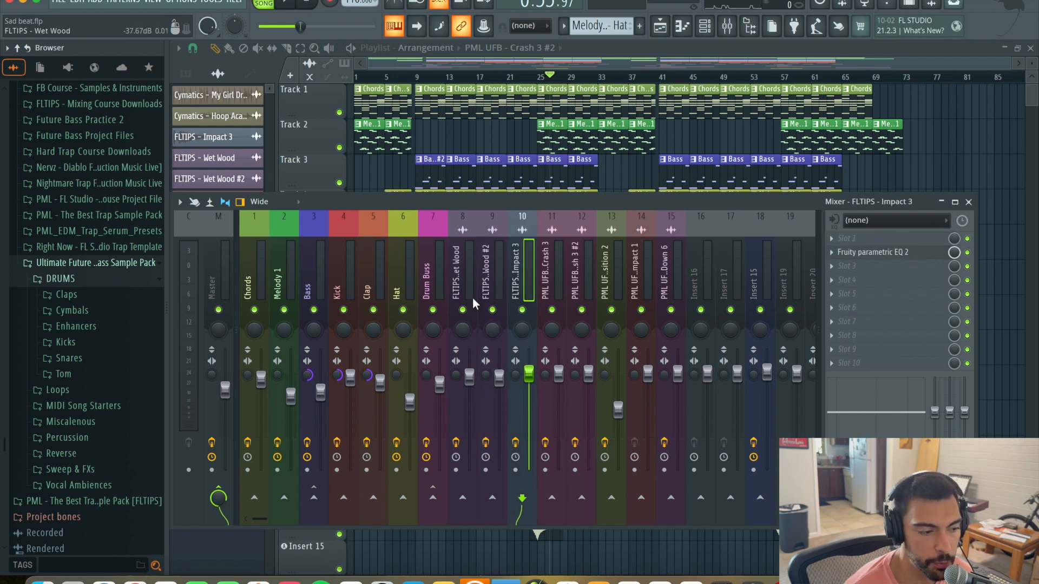
click(968, 201)
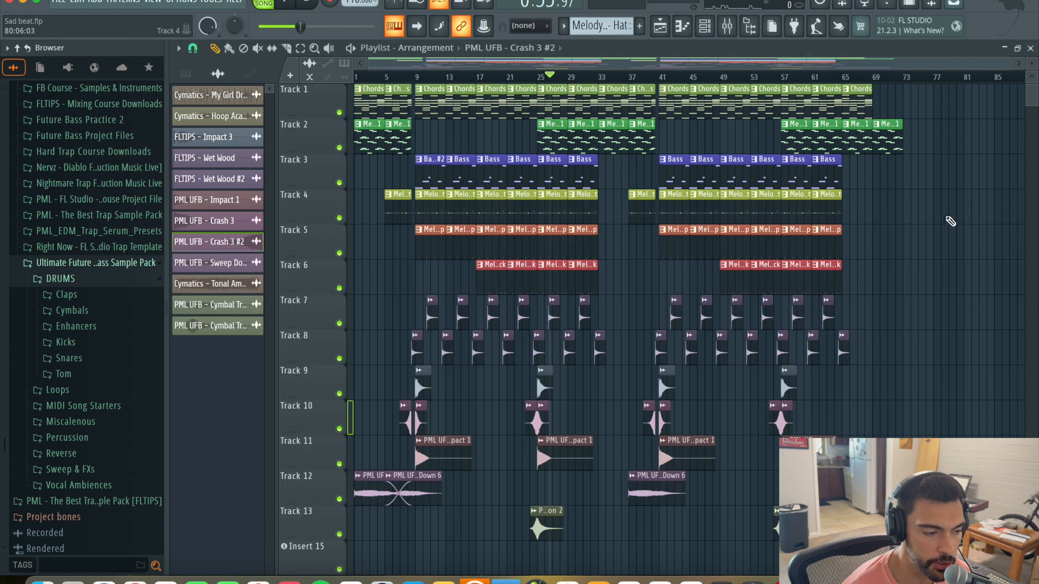
- Open the channel settings of the first PML UFB - Impact 1 clip on Track 11
scroll(510, 444, down, 2)
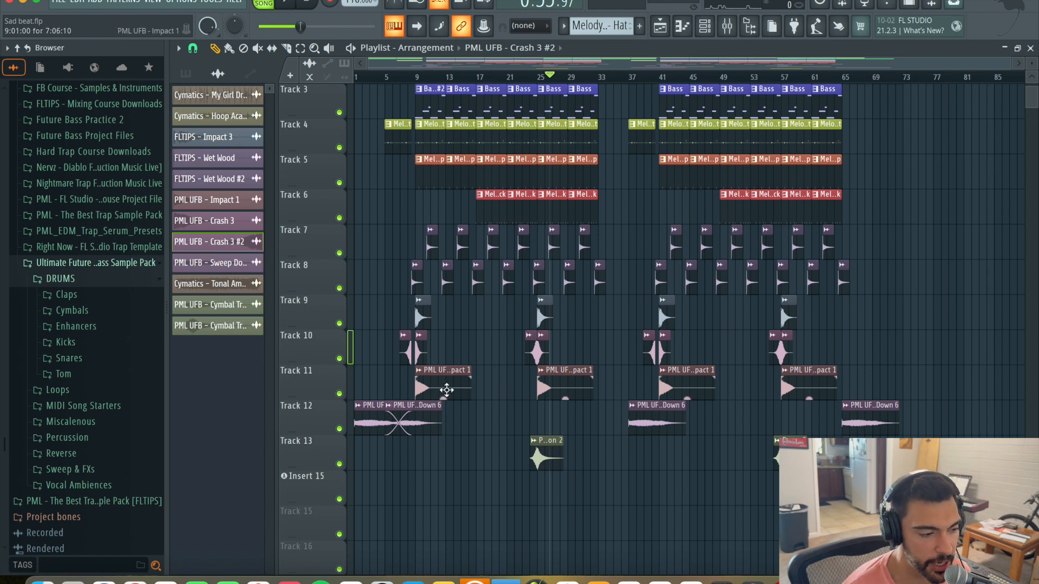
scroll(437, 391, up, 2)
double_click(434, 455)
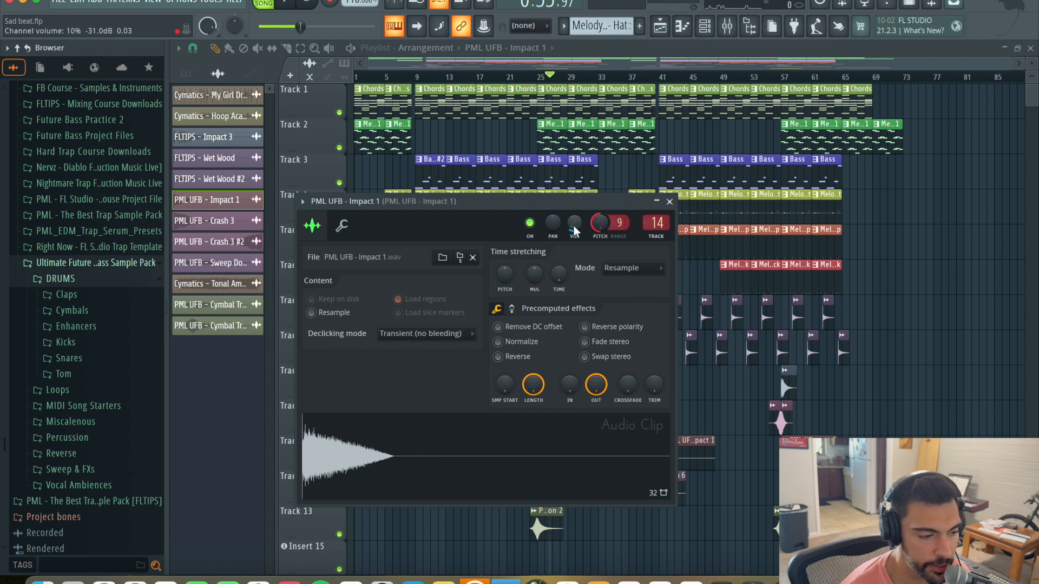
- Close the Impact 1 channel settings and inspect the Crash 3 mixer track's Fruity Parametric EQ 2
click(669, 202)
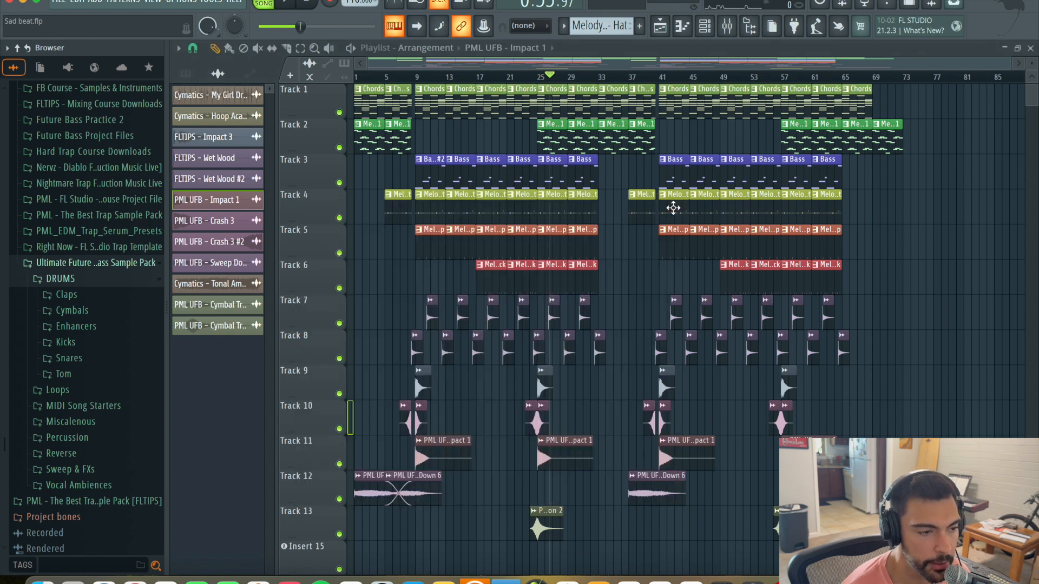
click(727, 26)
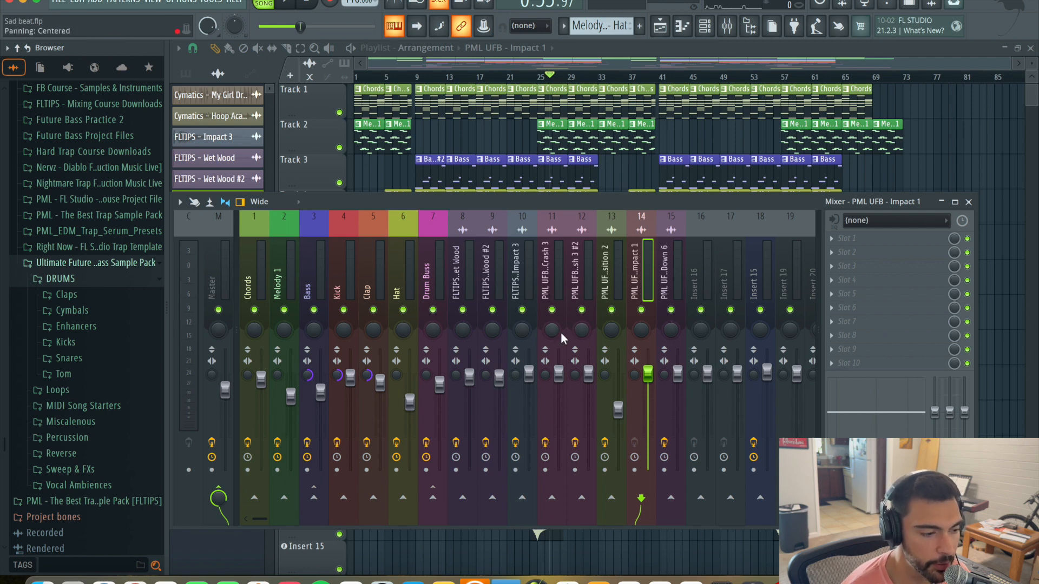
click(609, 273)
click(565, 272)
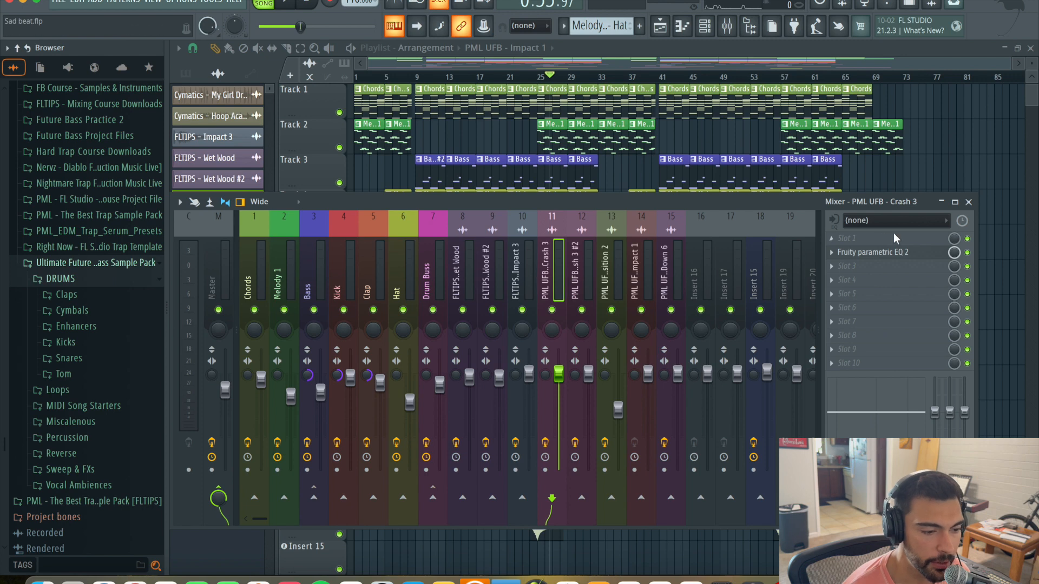
click(897, 258)
click(660, 96)
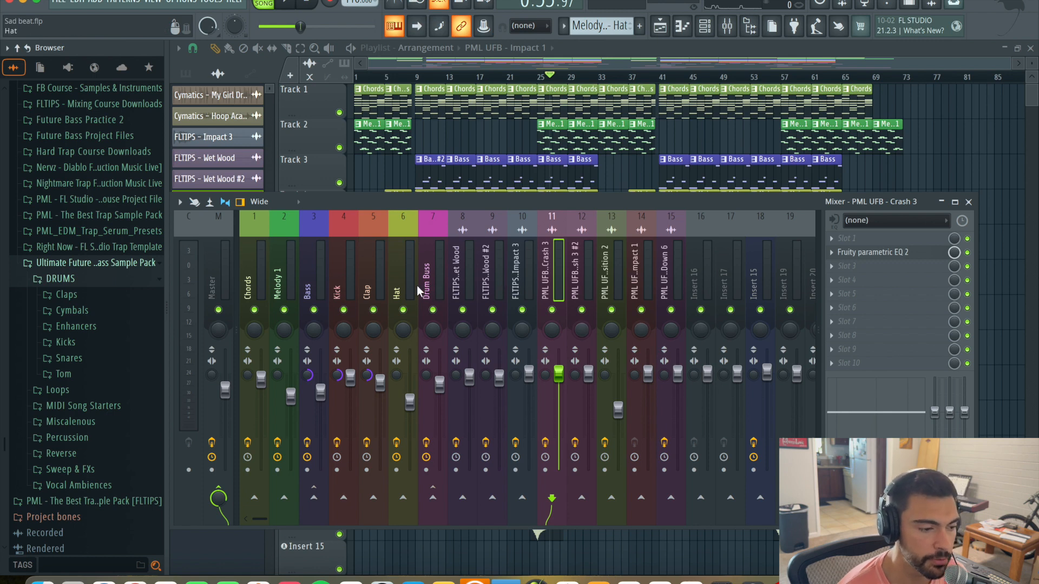
- Compare the effect chains on the Melody 1 and Chords mixer tracks, and inspect Melody 1's Ozone Imager 2 width and stereoize settings
click(284, 270)
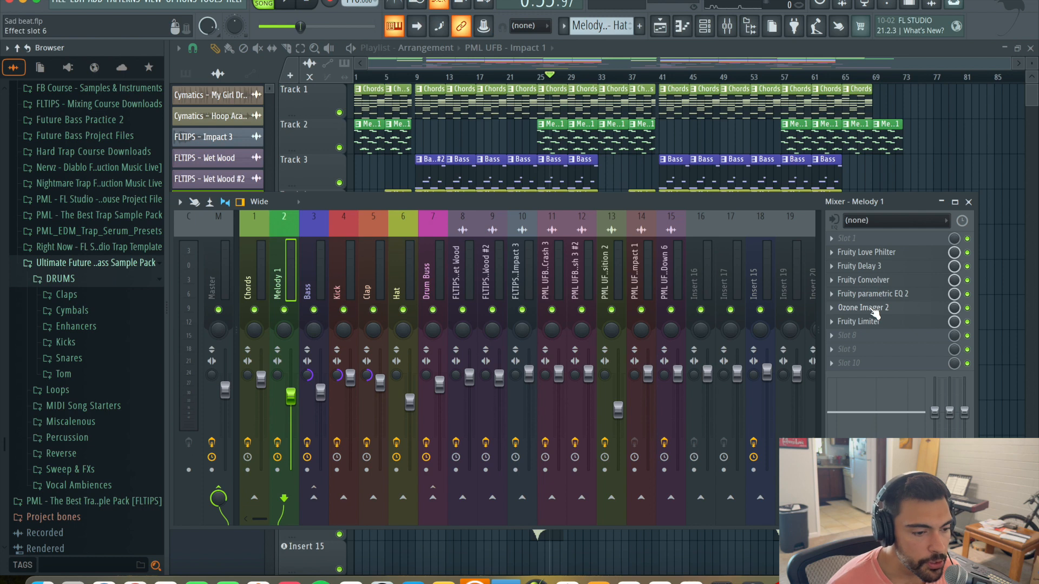
click(255, 284)
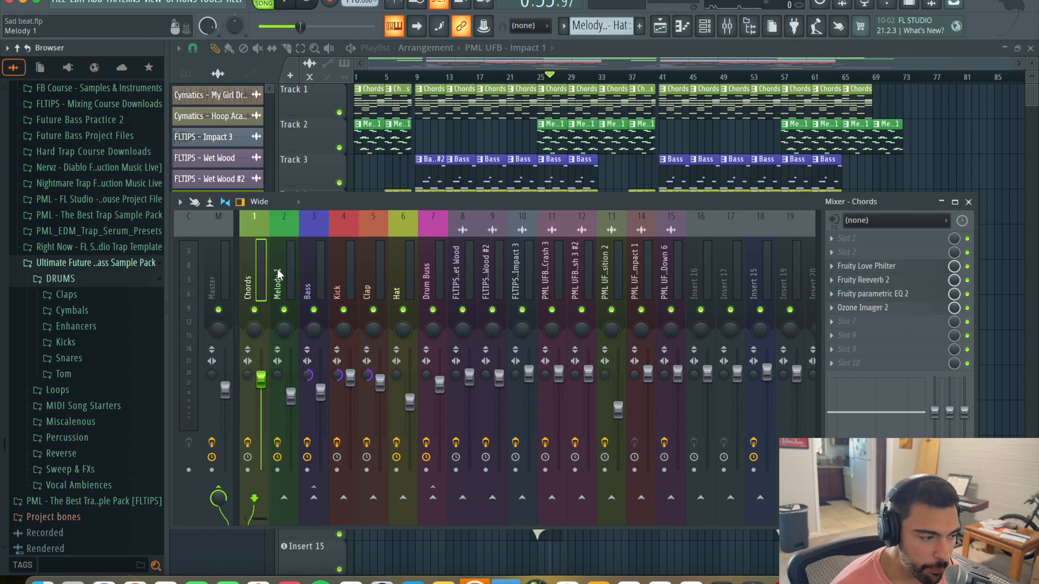
click(278, 274)
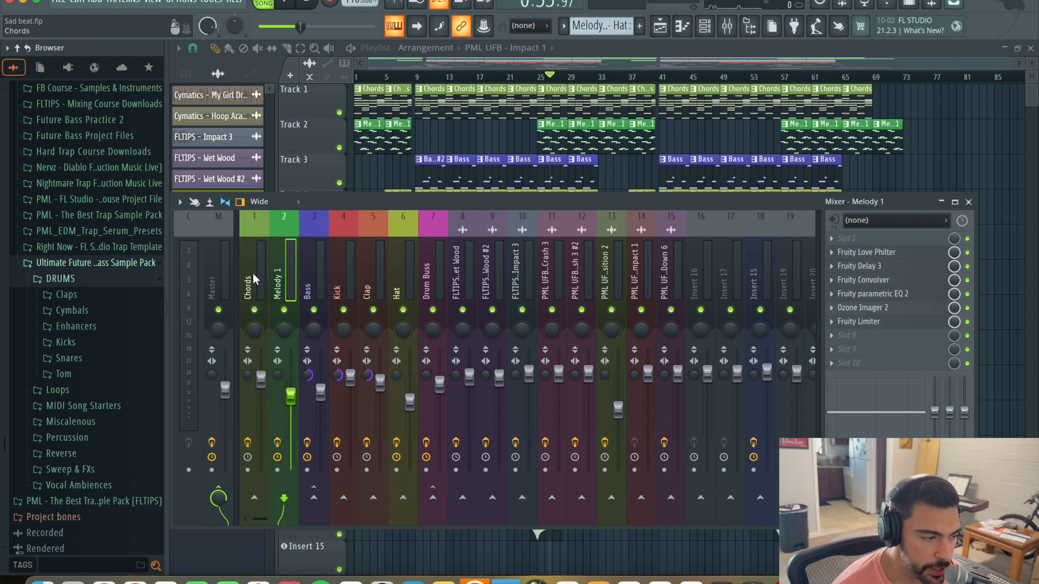
click(865, 308)
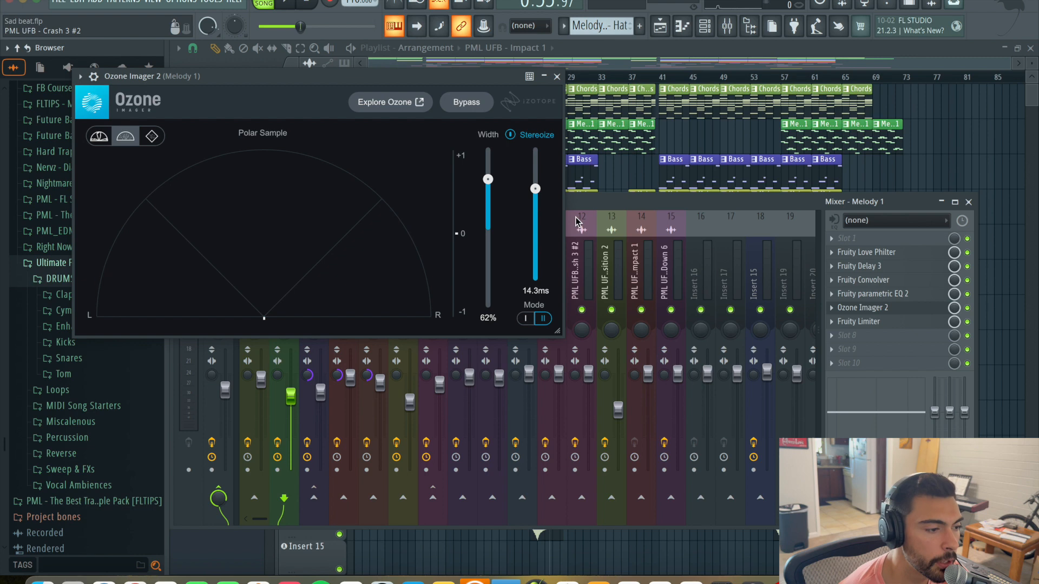
click(557, 77)
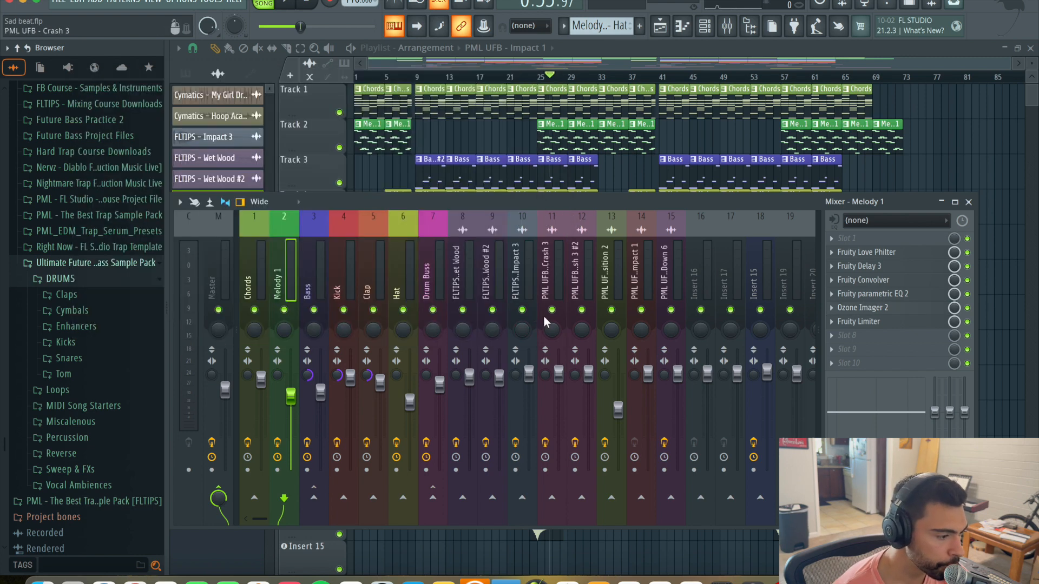
- Inspect Maximus on the Master track and browse its mastering presets without loading one, and close the plugin and mixer
click(219, 284)
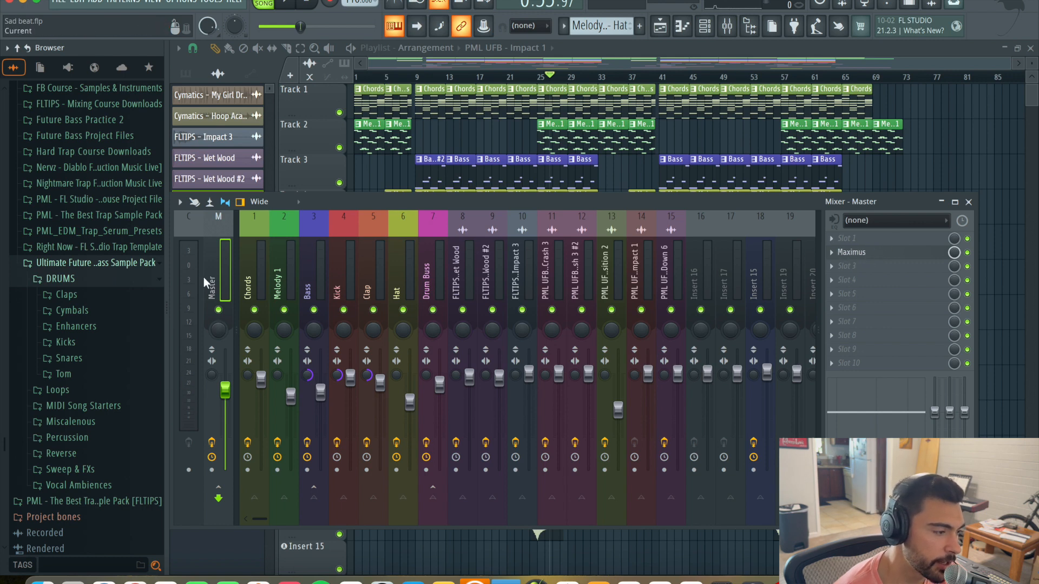
click(877, 254)
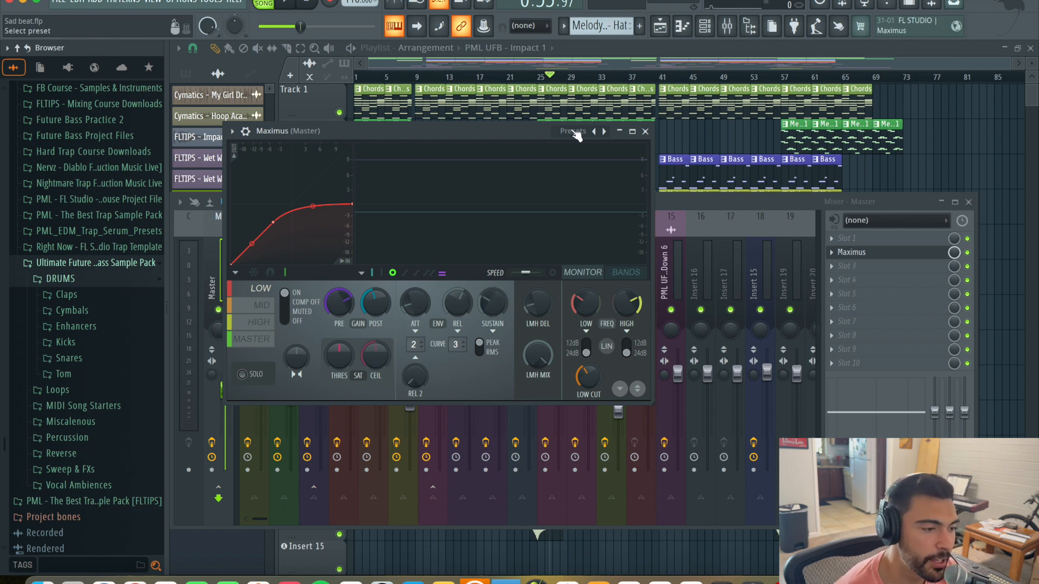
click(572, 132)
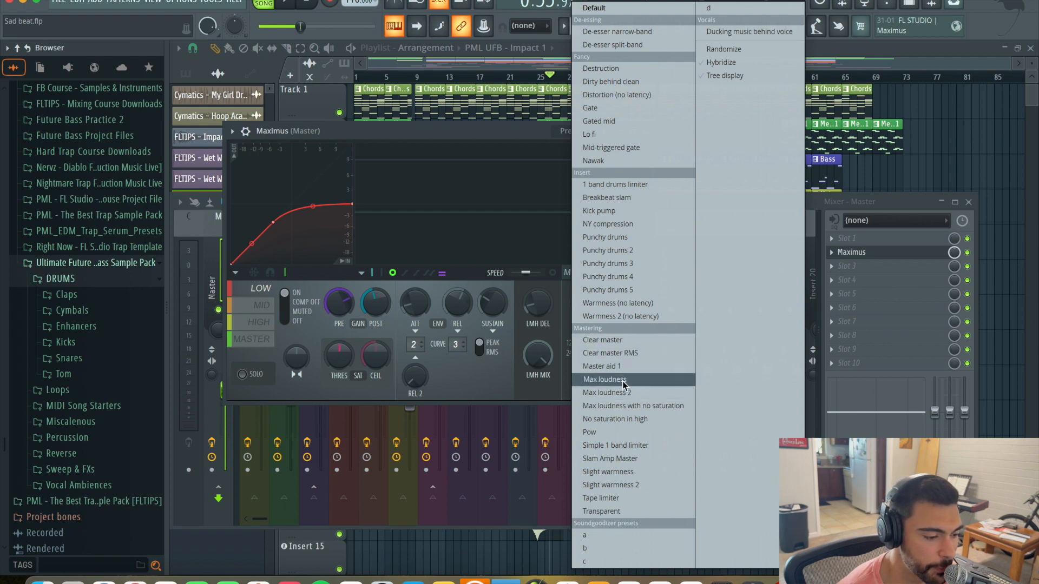
click(447, 129)
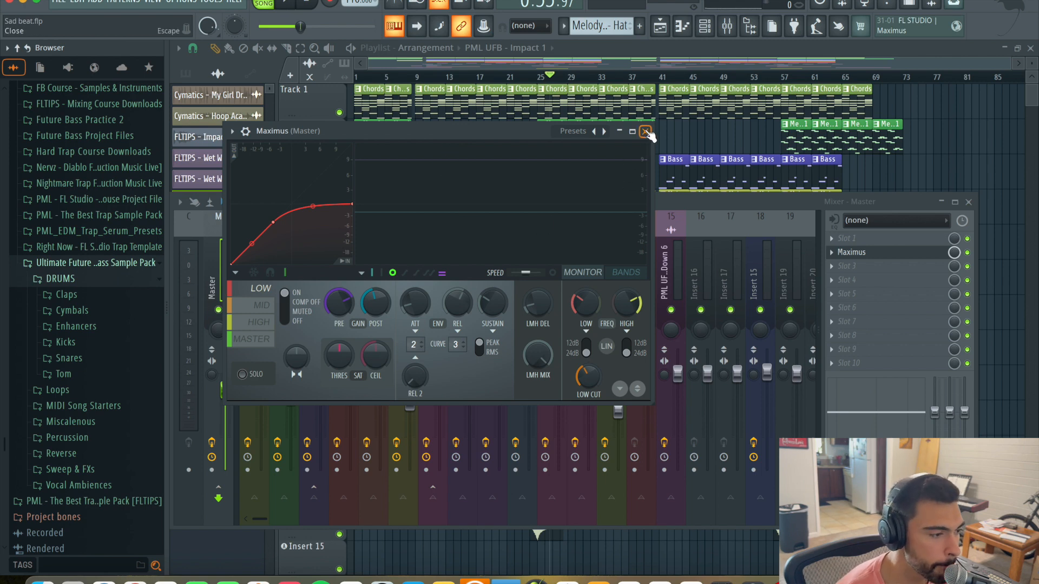
click(646, 132)
click(968, 202)
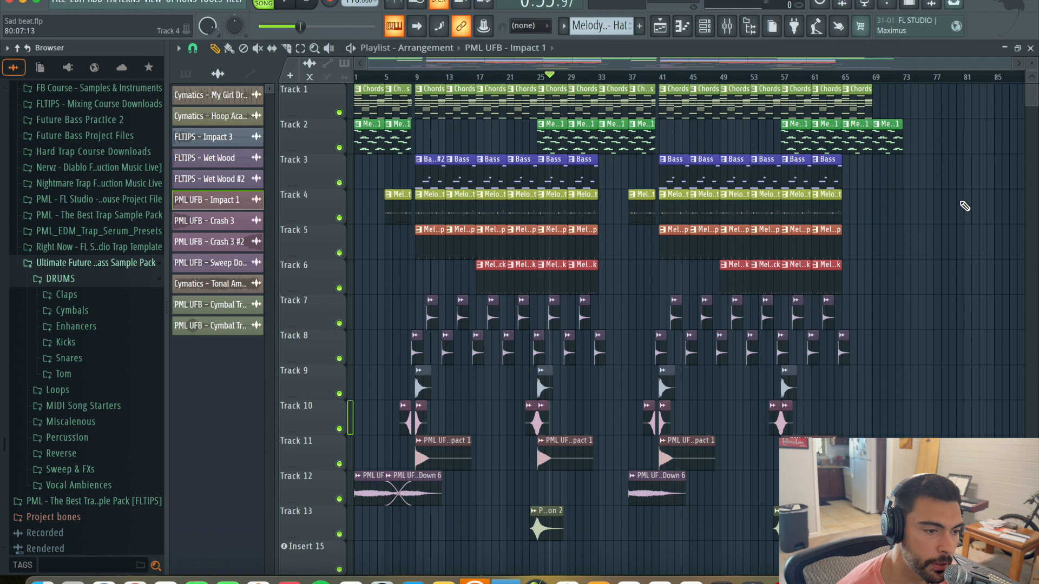